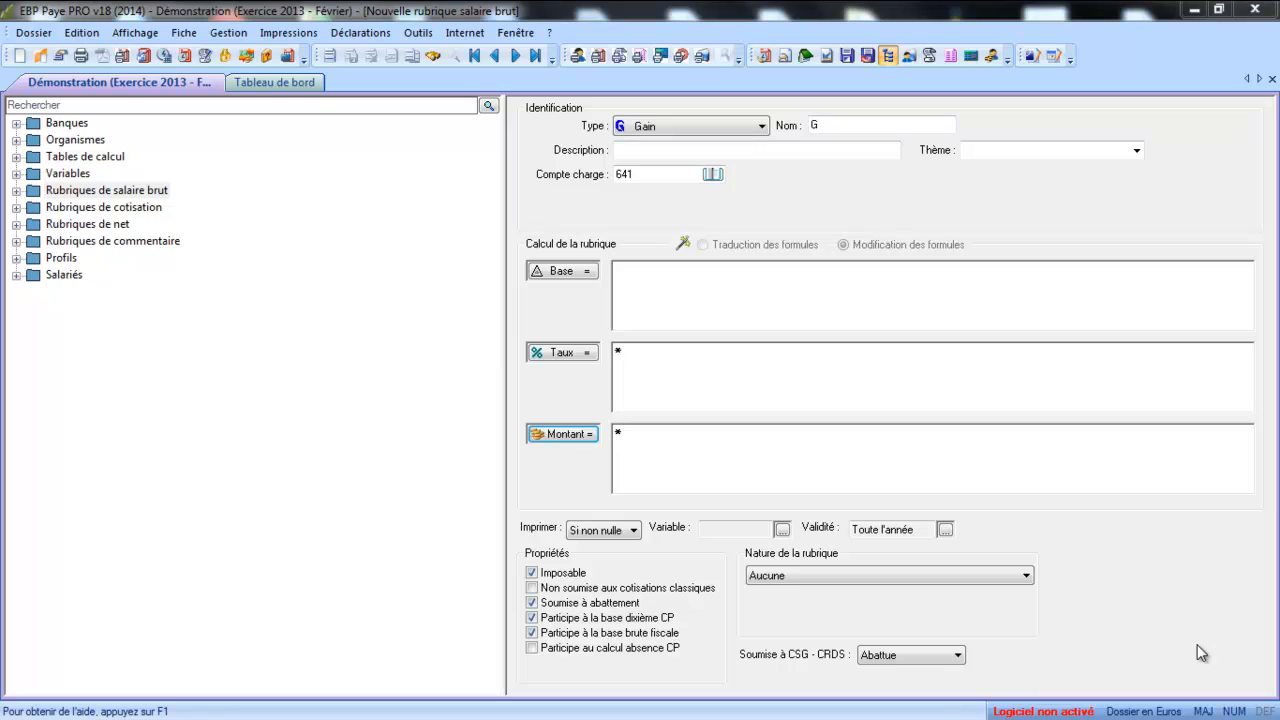
# Open the AVN1 company-car item under Avantage en nature in the gross salary items and clear its Montant formula
pyautogui.click(15, 190)
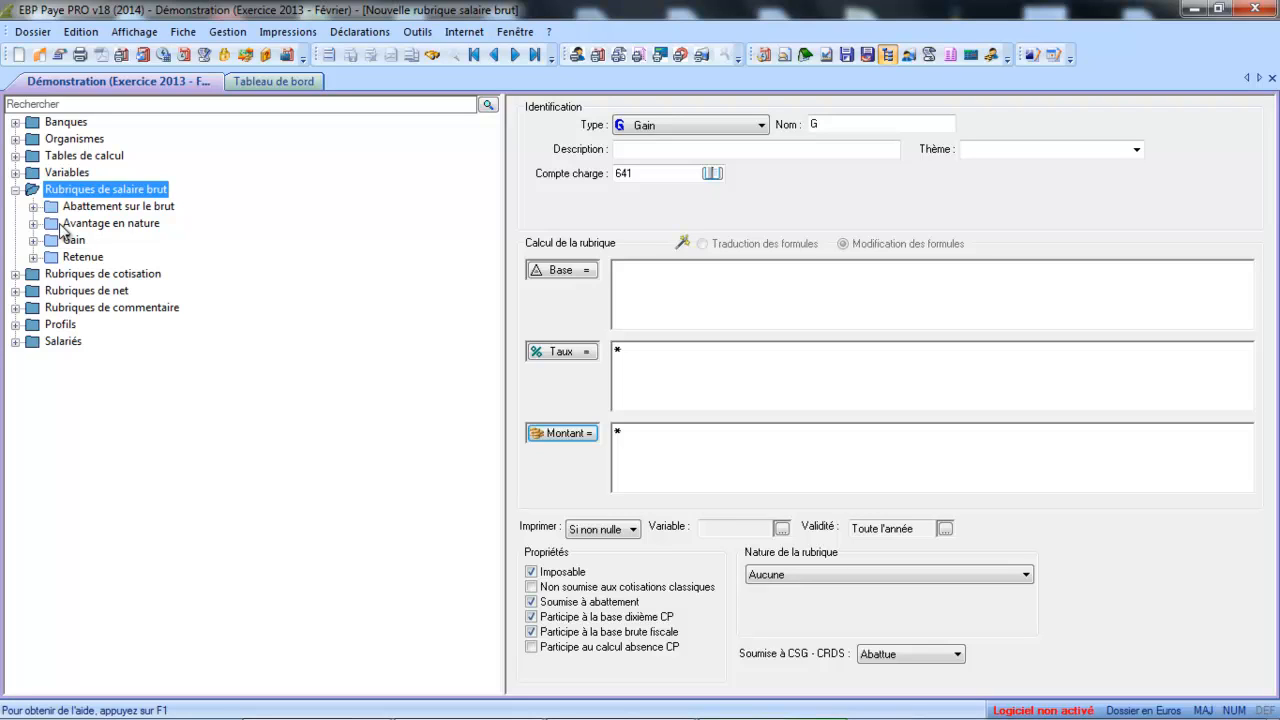
pyautogui.click(35, 225)
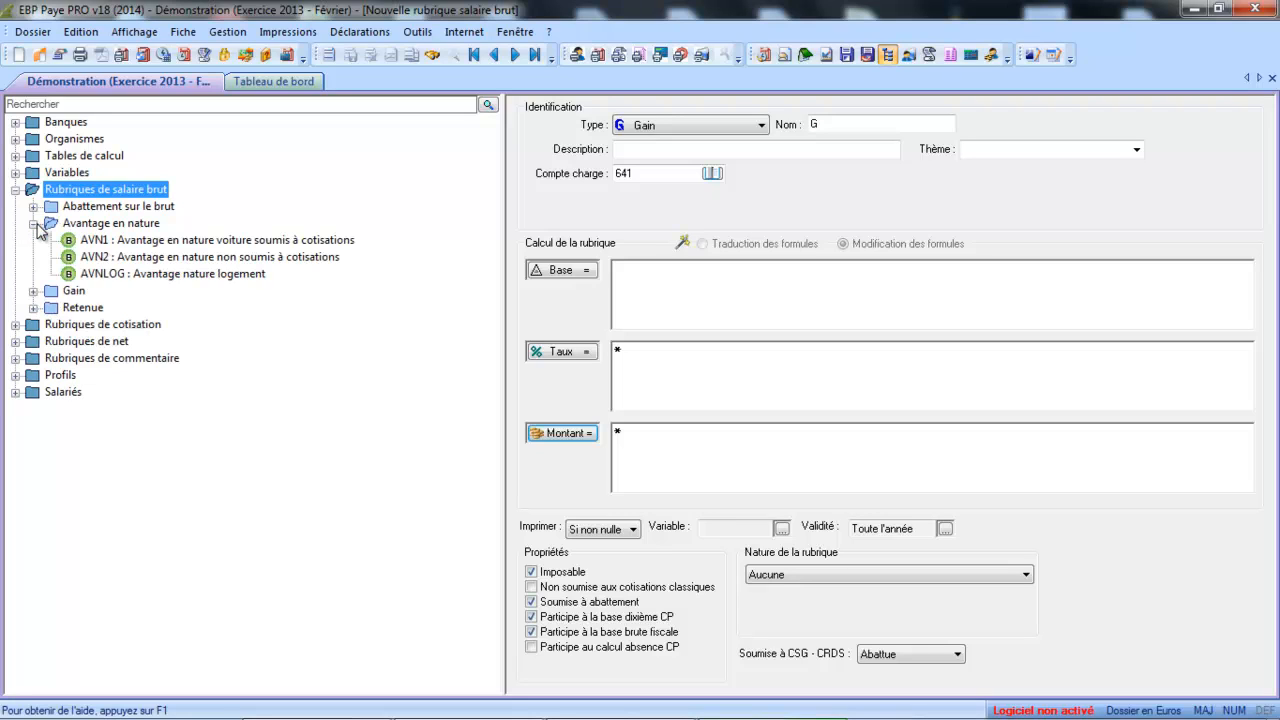
pyautogui.click(117, 243)
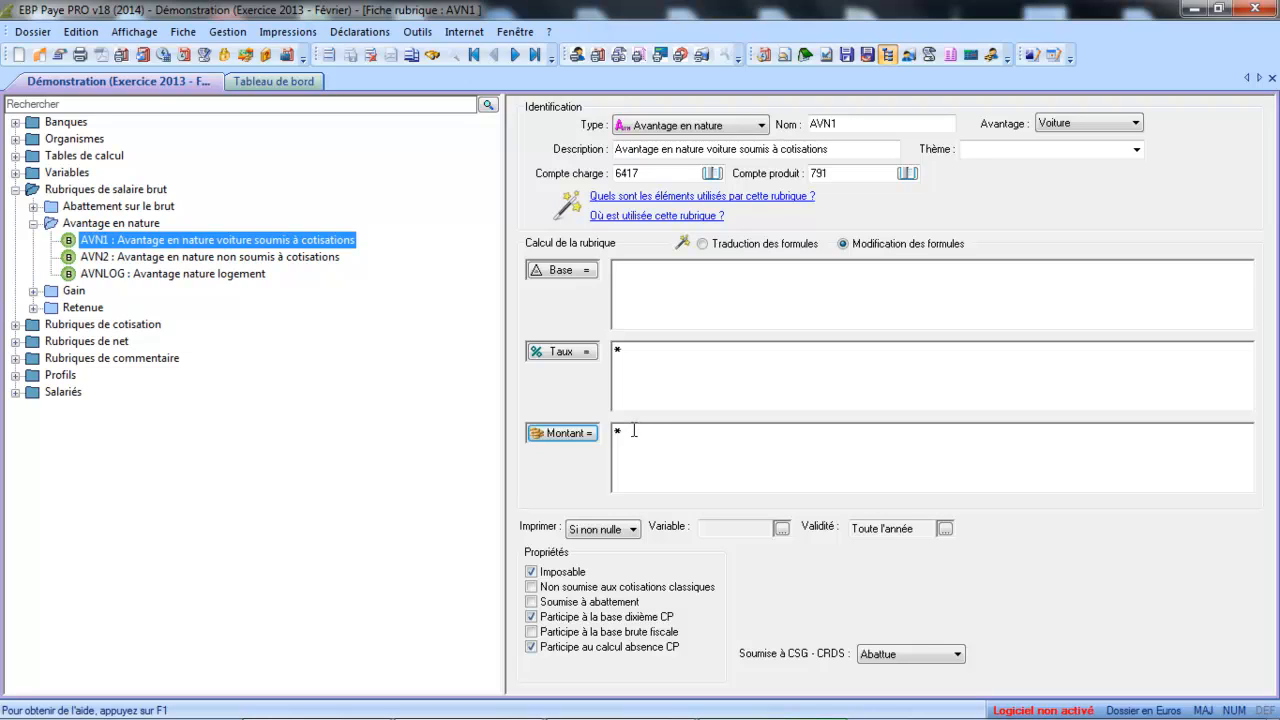
pyautogui.moveTo(636, 431); pyautogui.dragTo(613, 431)
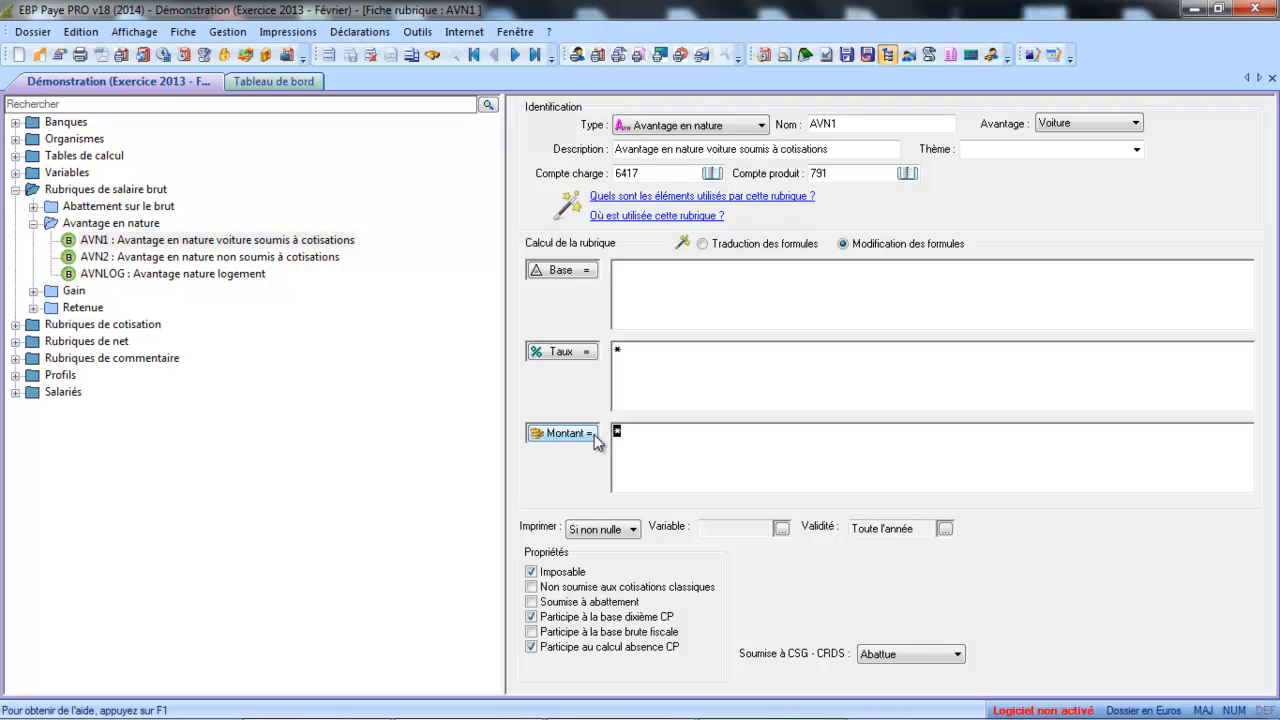
pyautogui.press('Delete')
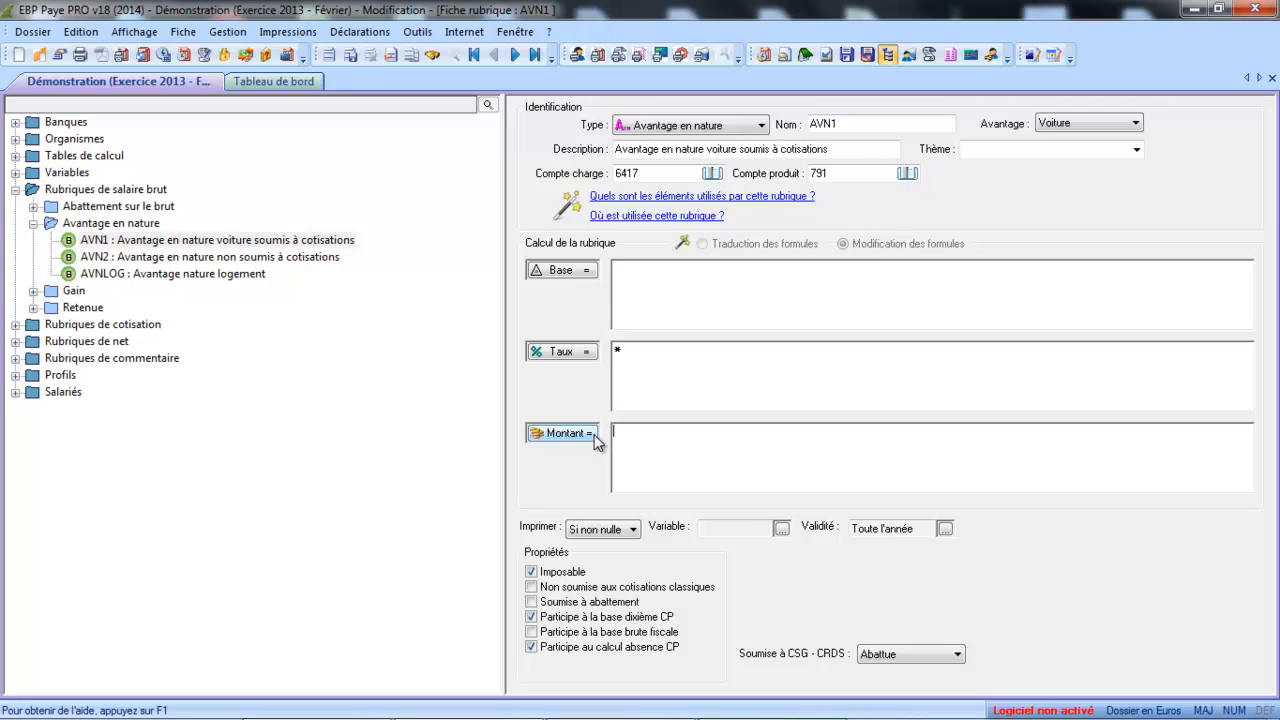
pyautogui.press('capslock')
pyautogui.write('avvoit')
pyautogui.press('BackSpace')
pyautogui.press('BackSpace')
pyautogui.press('BackSpace')
pyautogui.press('BackSpace')
pyautogui.press('BackSpace')
pyautogui.press('BackSpace')
# Insert the AVVOIT variable from Variables à saisir into the Montant formula with the formula editor, and save the AVN1 item
pyautogui.click(568, 433)
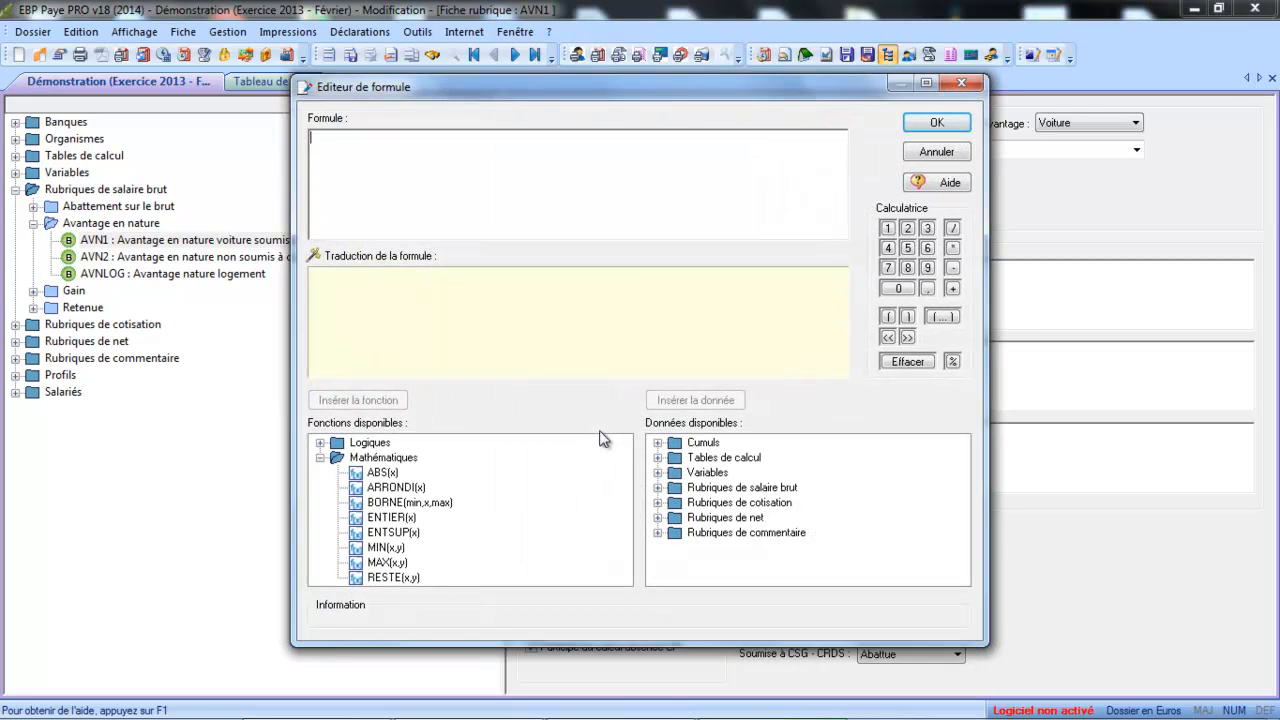
pyautogui.click(657, 472)
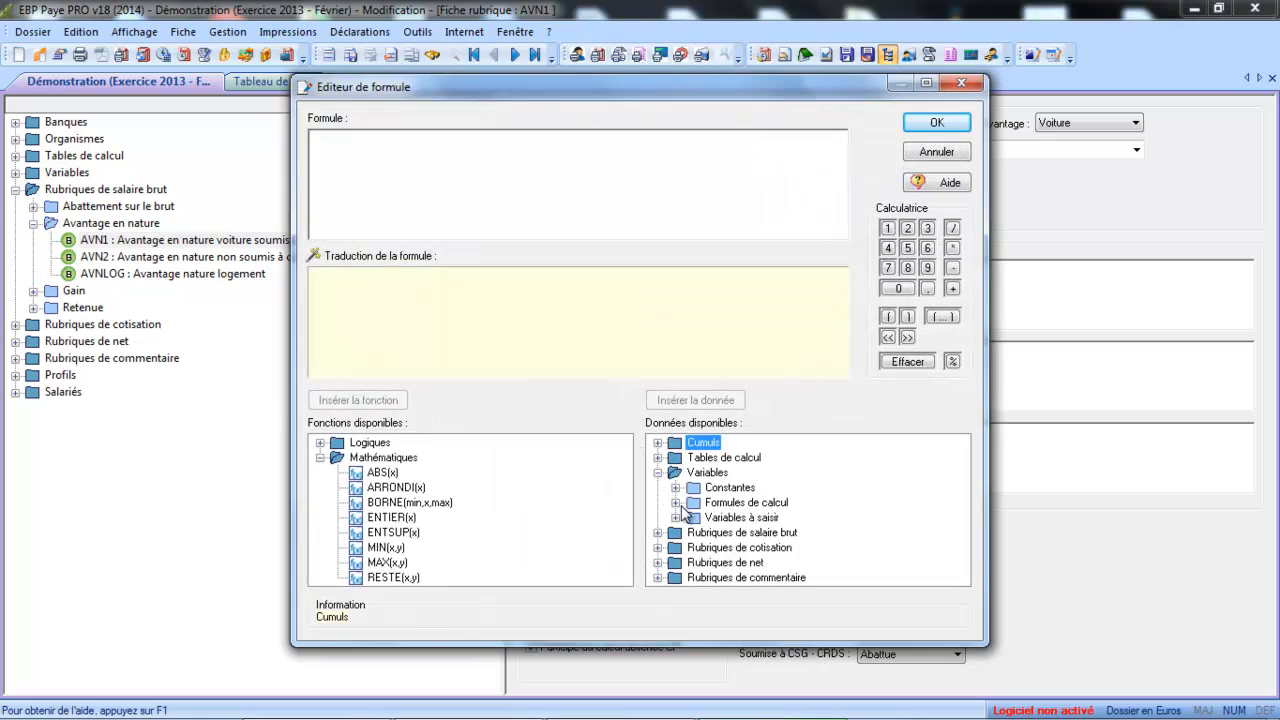
pyautogui.click(676, 517)
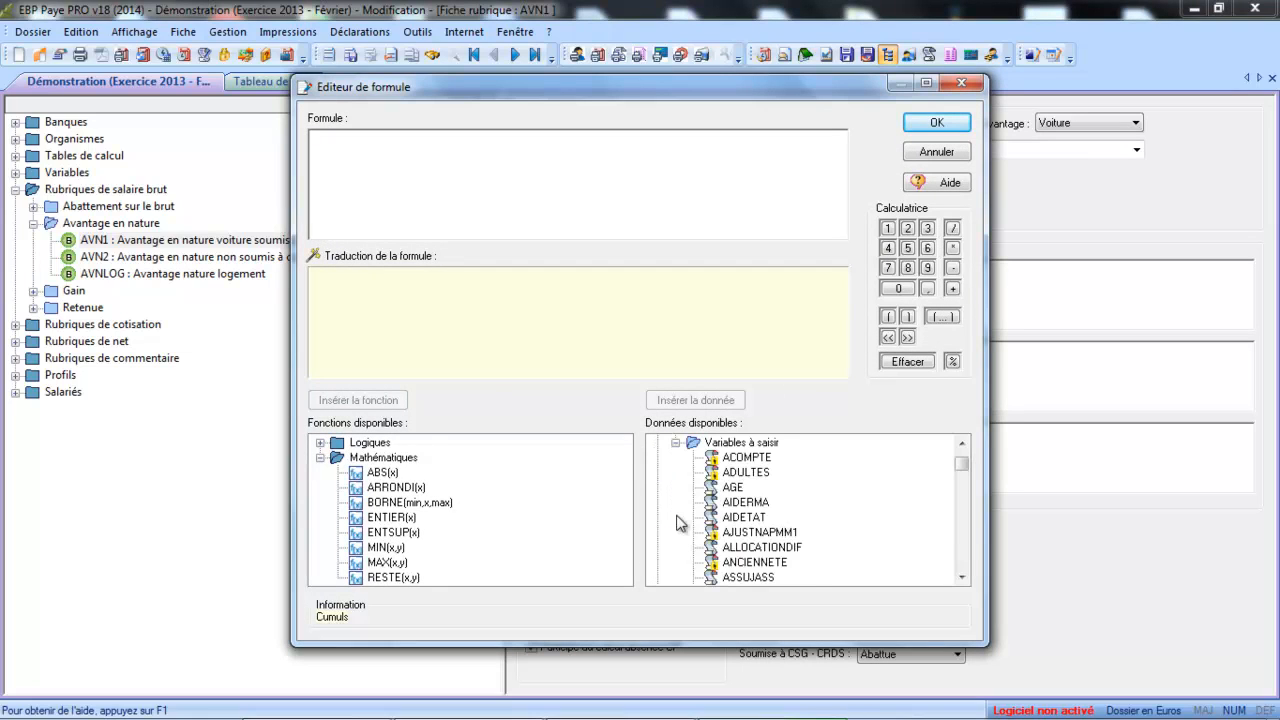
pyautogui.click(962, 578)
pyautogui.click(962, 578)
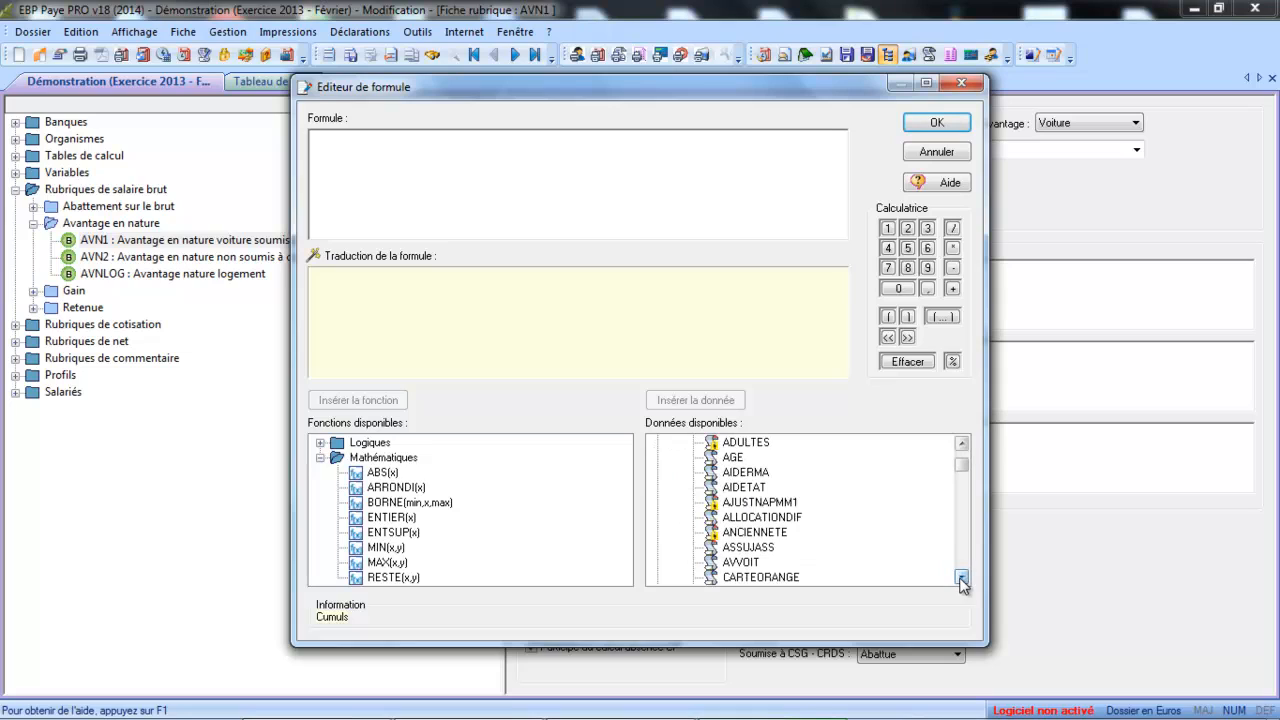
pyautogui.click(740, 562)
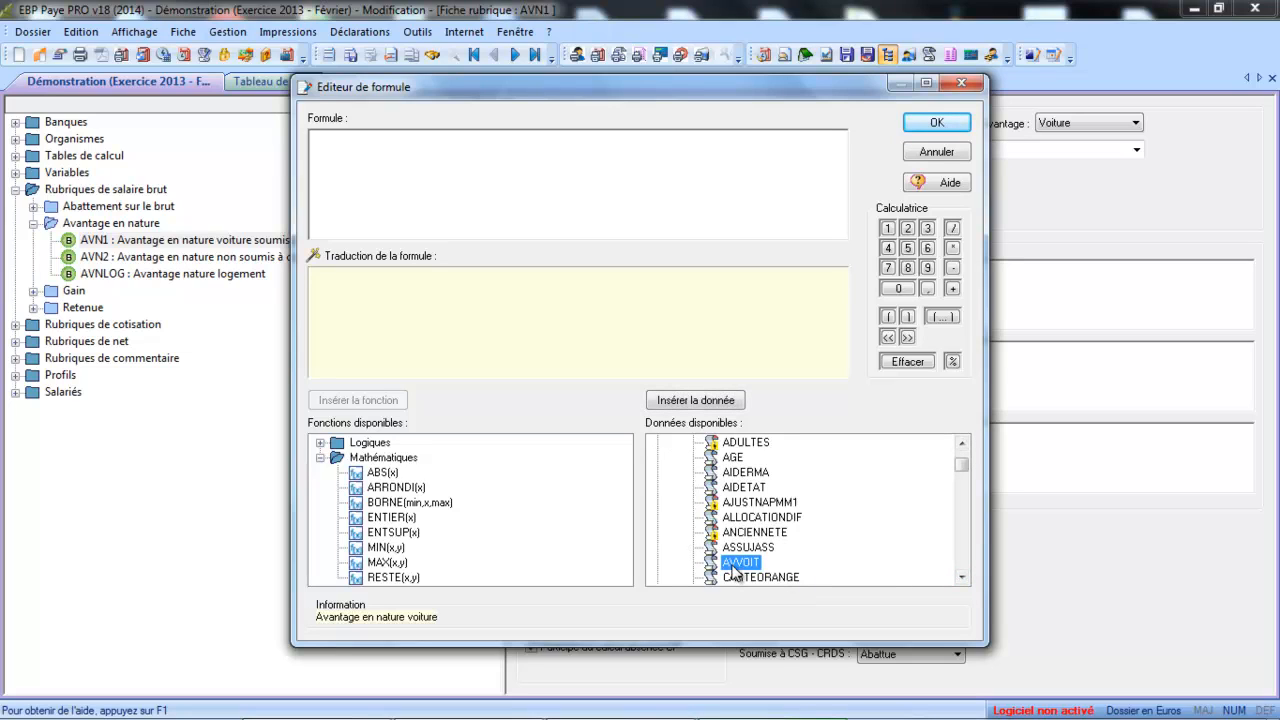
pyautogui.click(723, 402)
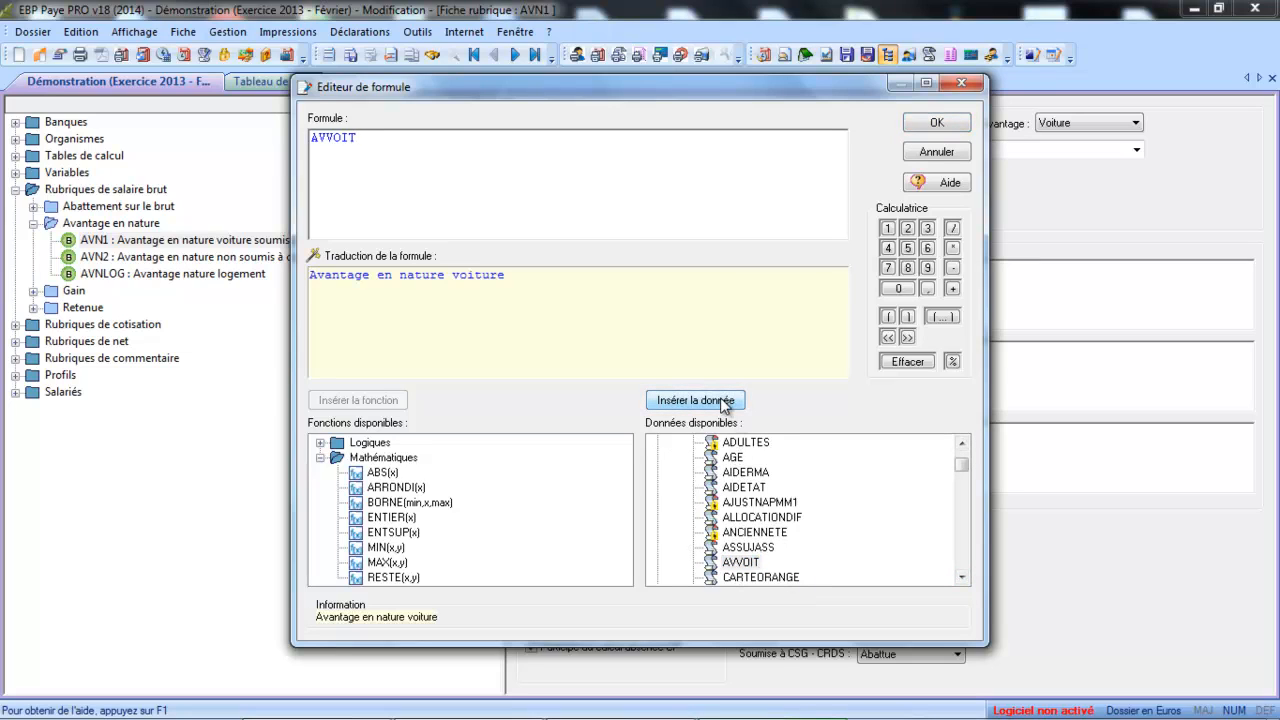
pyautogui.click(930, 122)
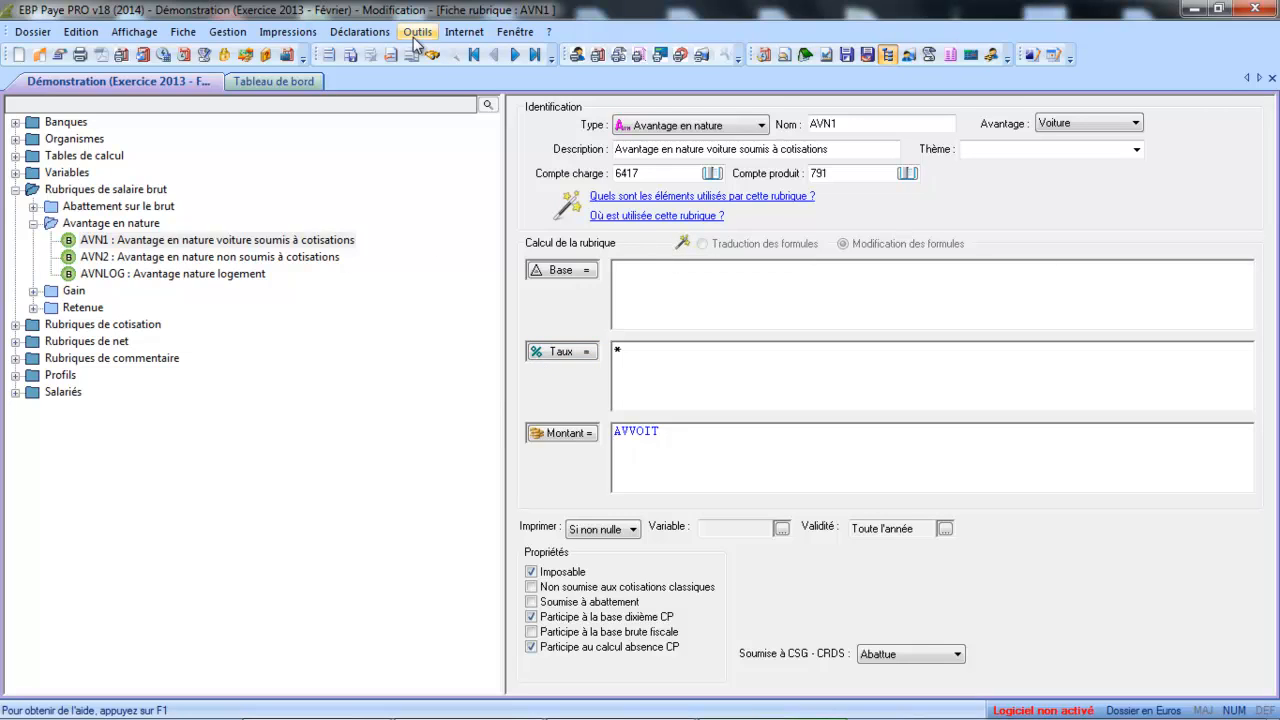
pyautogui.click(352, 58)
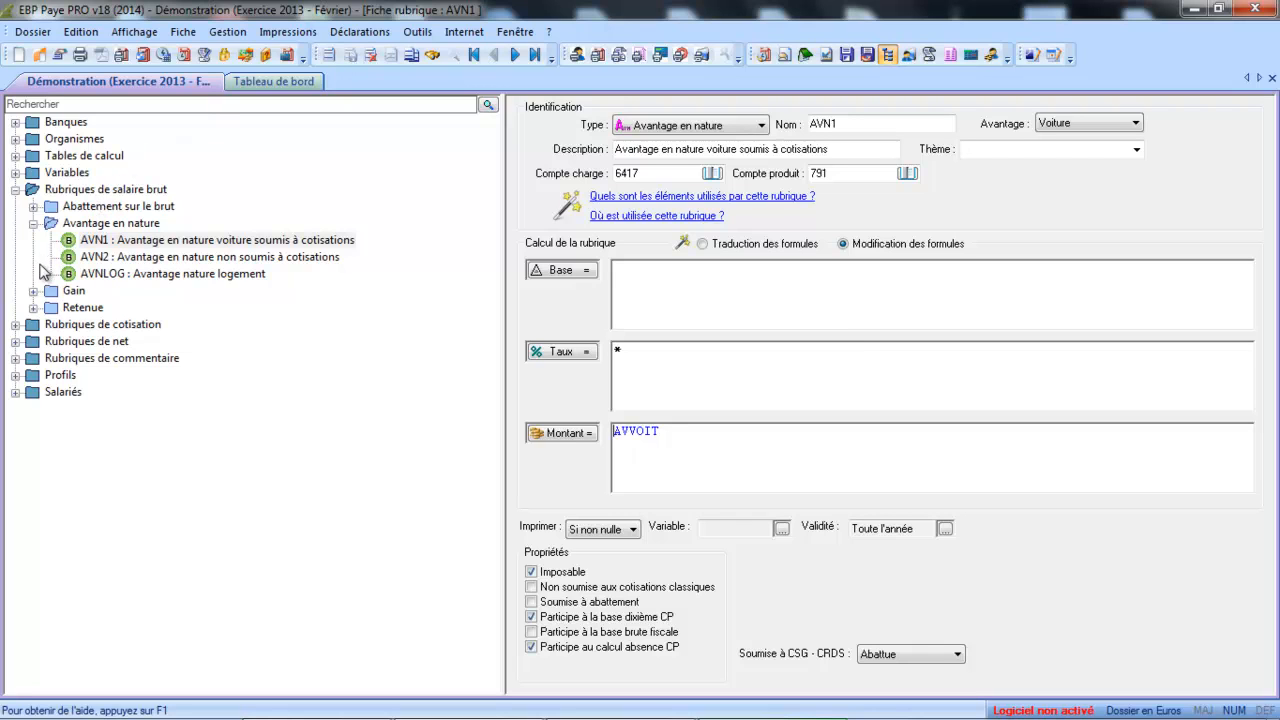
# Duplicate the G13EME thirteenth-month bonus item in the Gain folder
pyautogui.click(33, 290)
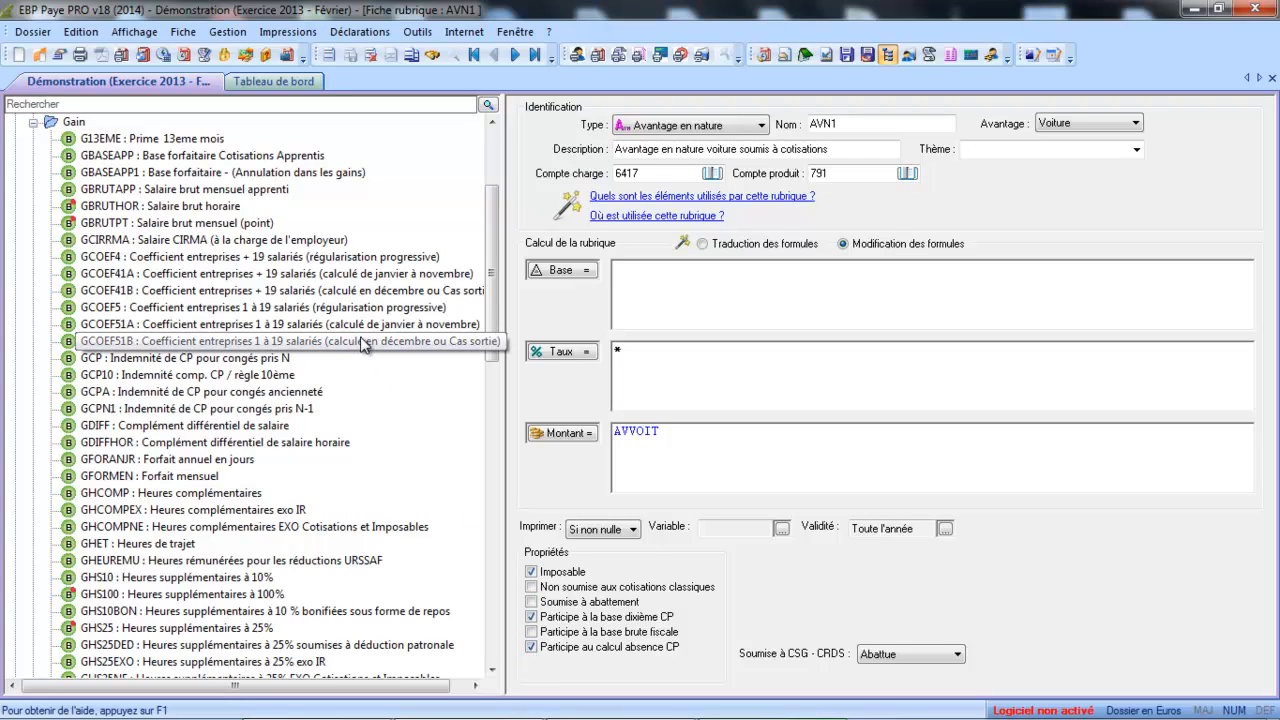
pyautogui.click(214, 143)
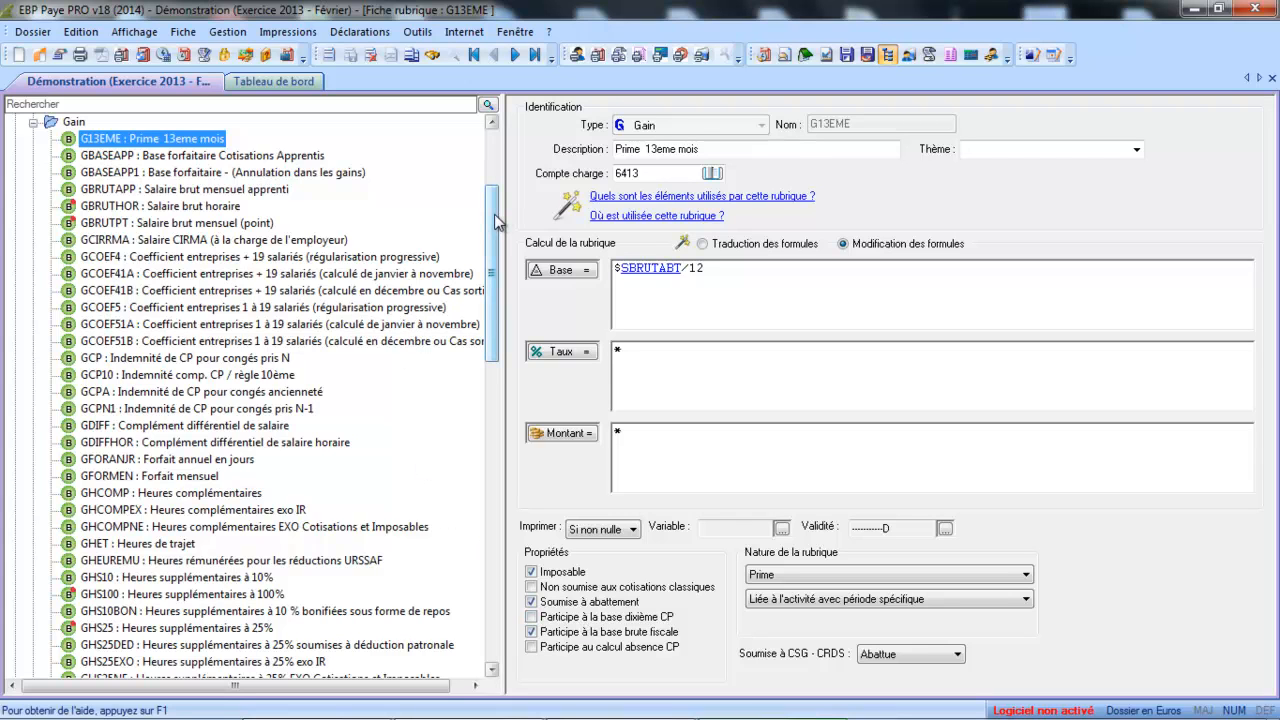
pyautogui.moveTo(497, 222); pyautogui.dragTo(493, 167)
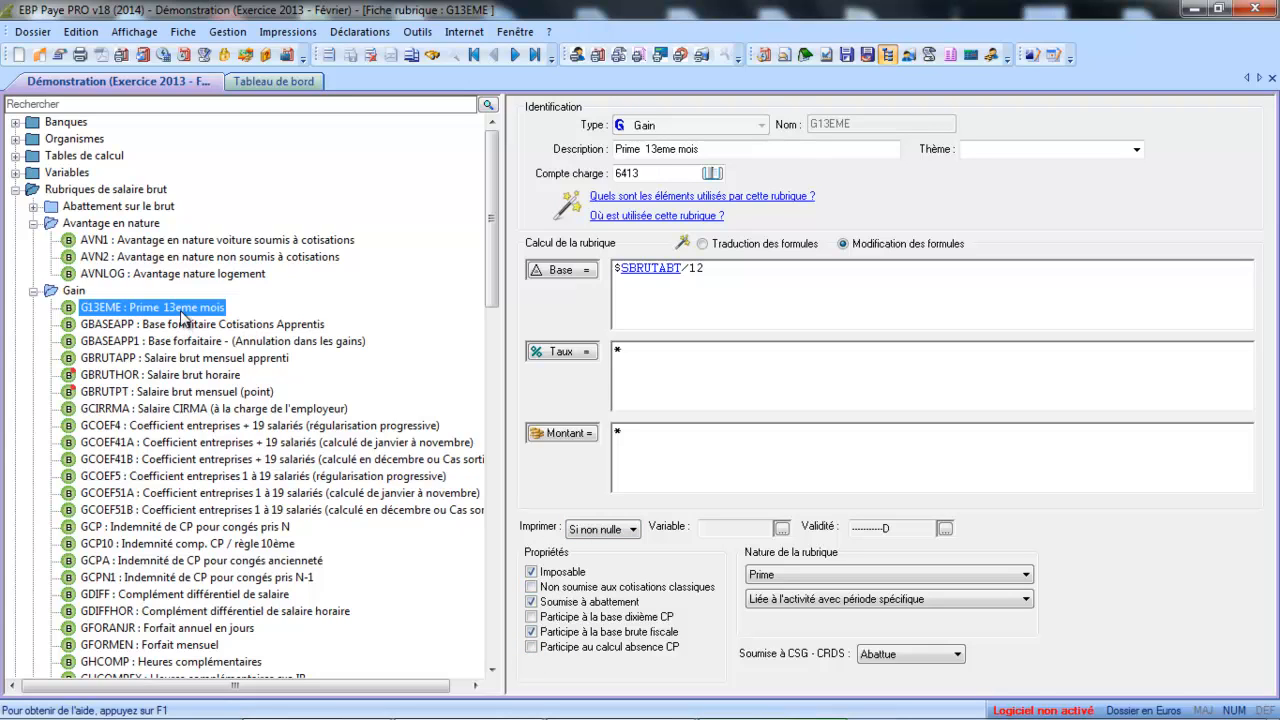
pyautogui.click(411, 55)
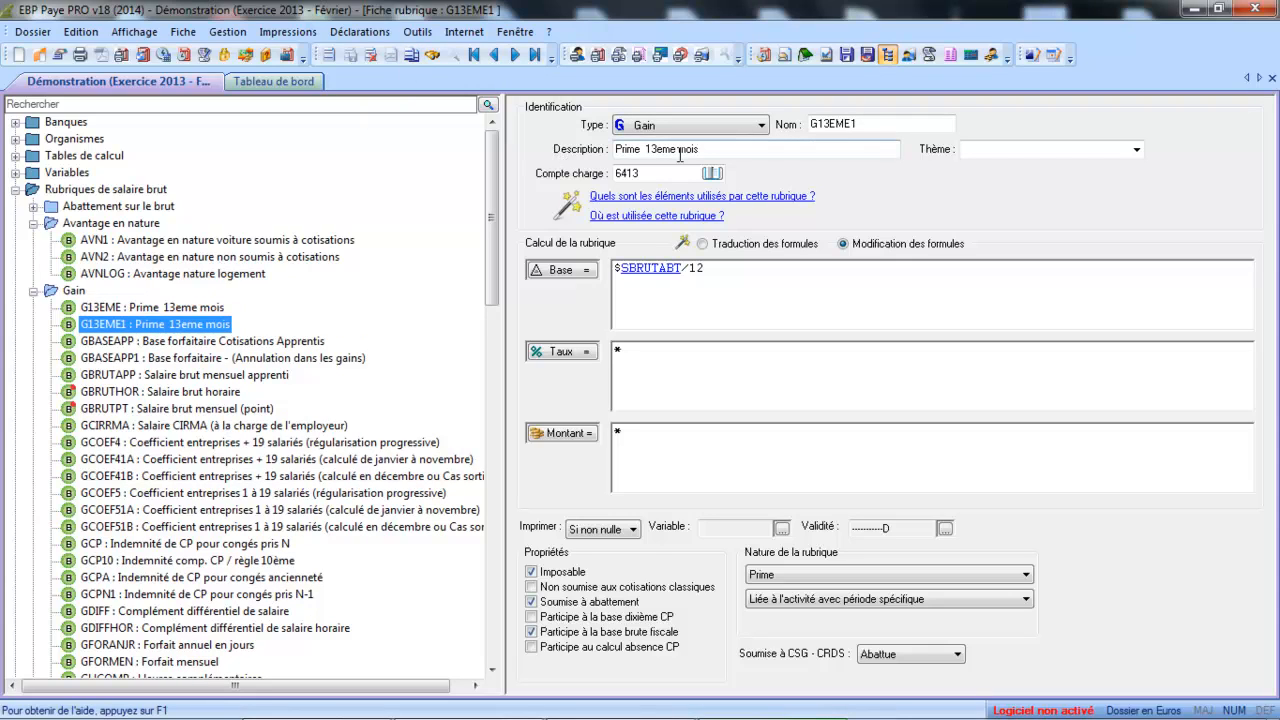
# Rename the duplicated bonus item as GPRPANIE
pyautogui.click(866, 125)
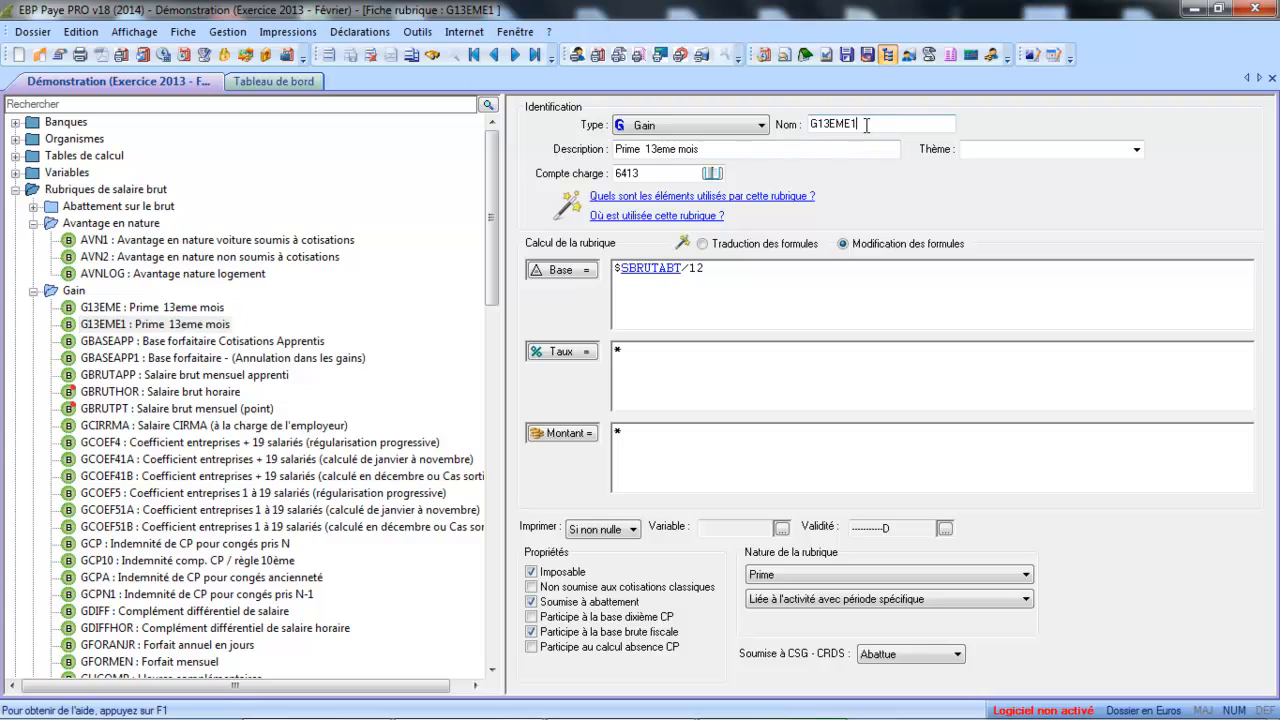
pyautogui.press('BackSpace')
pyautogui.press('BackSpace')
pyautogui.press('BackSpace')
pyautogui.press('BackSpace')
pyautogui.press('BackSpace')
pyautogui.press('BackSpace')
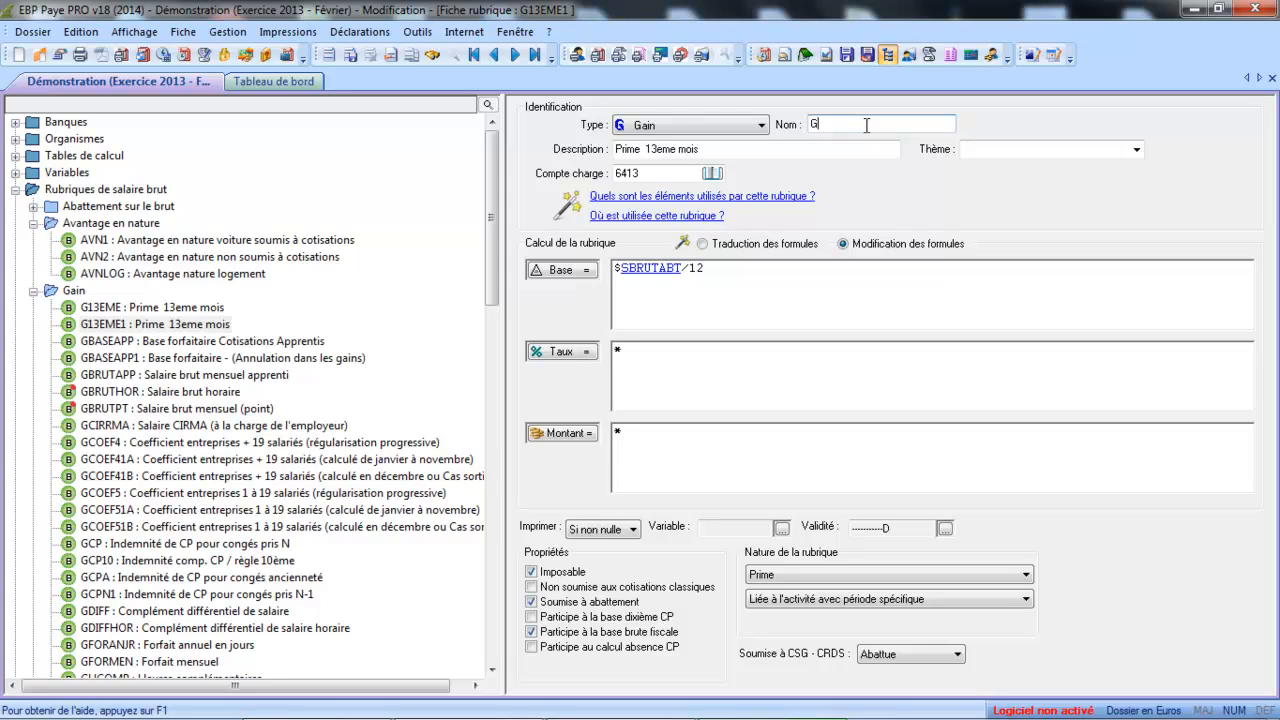
pyautogui.press('capslock')
pyautogui.write('PRPANIE')
# Change the GPRPANIE item's description to "Prime paniers"
pyautogui.click(772, 150)
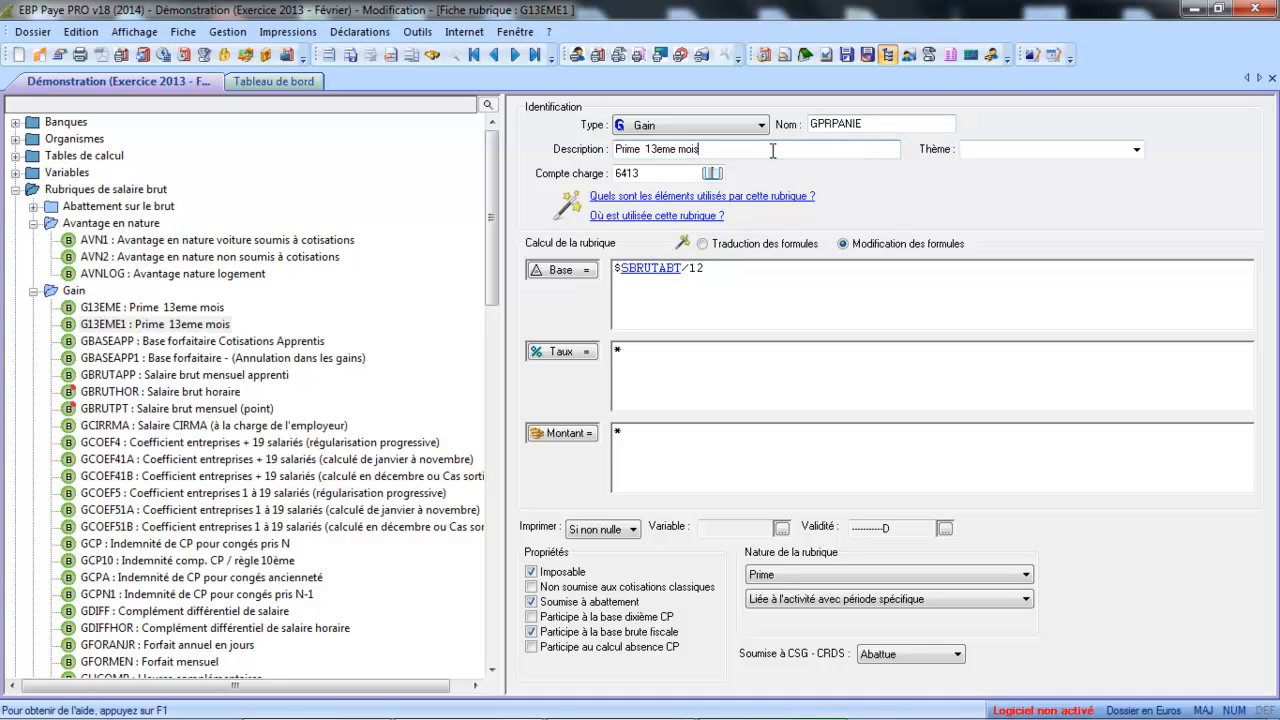
pyautogui.press('BackSpace')
pyautogui.press('BackSpace')
pyautogui.press('BackSpace')
pyautogui.press('BackSpace')
pyautogui.press('BackSpace')
pyautogui.press('BackSpace')
pyautogui.press('BackSpace')
pyautogui.press('BackSpace')
pyautogui.press('BackSpace')
pyautogui.press('BackSpace')
pyautogui.write('PANI')
pyautogui.press('BackSpace')
pyautogui.press('BackSpace')
pyautogui.press('BackSpace')
pyautogui.press('BackSpace')
pyautogui.write('paniers')
pyautogui.click(651, 172)
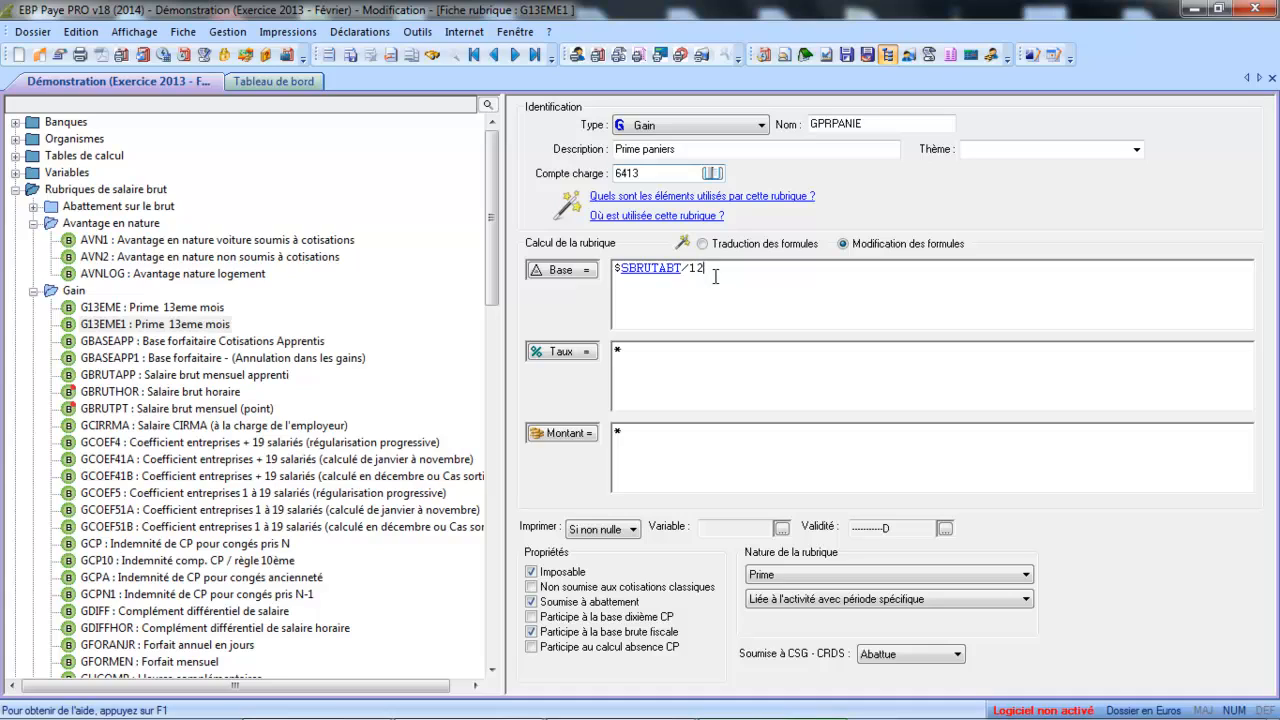
# Replace the Base formula of the Prime paniers item with the variable NBPANIERS
pyautogui.moveTo(704, 268); pyautogui.dragTo(604, 268)
pyautogui.press('Delete')
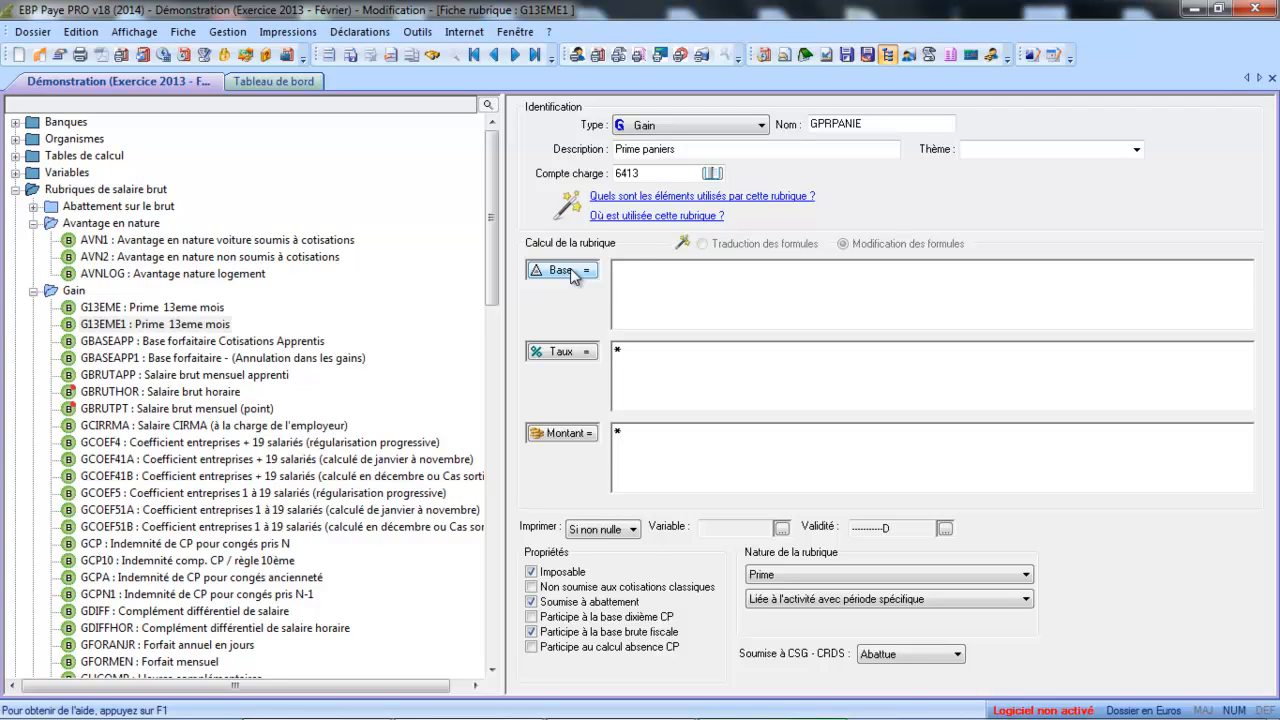
pyautogui.write('nbpaniers')
# Replace the Taux formula of the Prime paniers item with the variable TAUXPANIER and save the item
pyautogui.click(622, 352)
pyautogui.doubleClick(620, 351)
pyautogui.press('Delete')
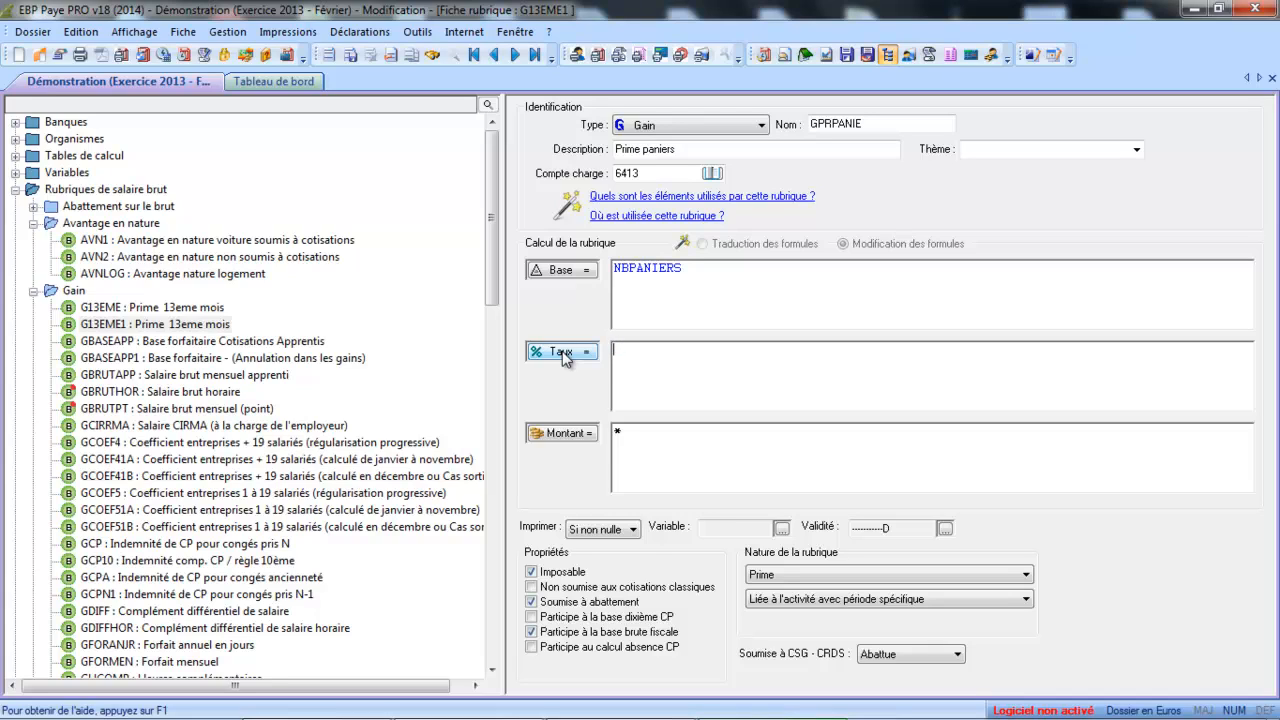
pyautogui.write('Taux')
pyautogui.write('PANIER')
pyautogui.press('Tab')
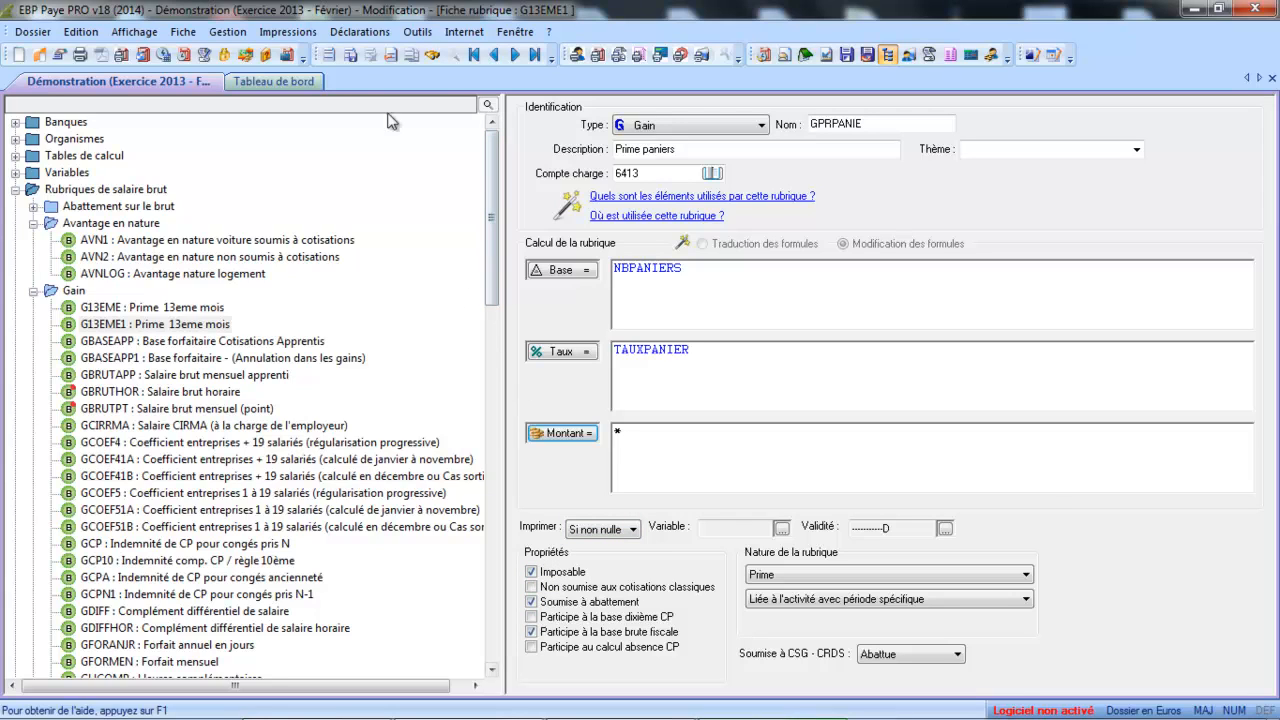
pyautogui.click(354, 61)
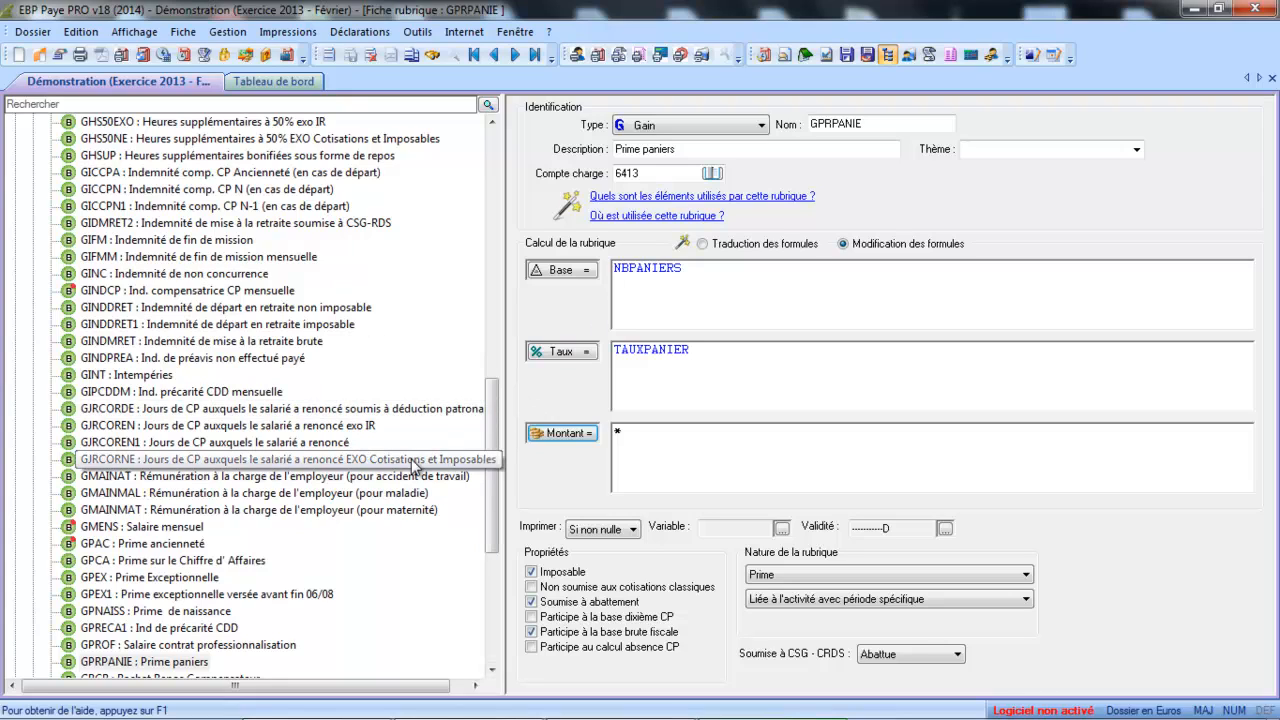
# Examine the GPEX exceptional bonus item's settings, and collapse the Avantage en nature and Gain folders
pyautogui.click(211, 581)
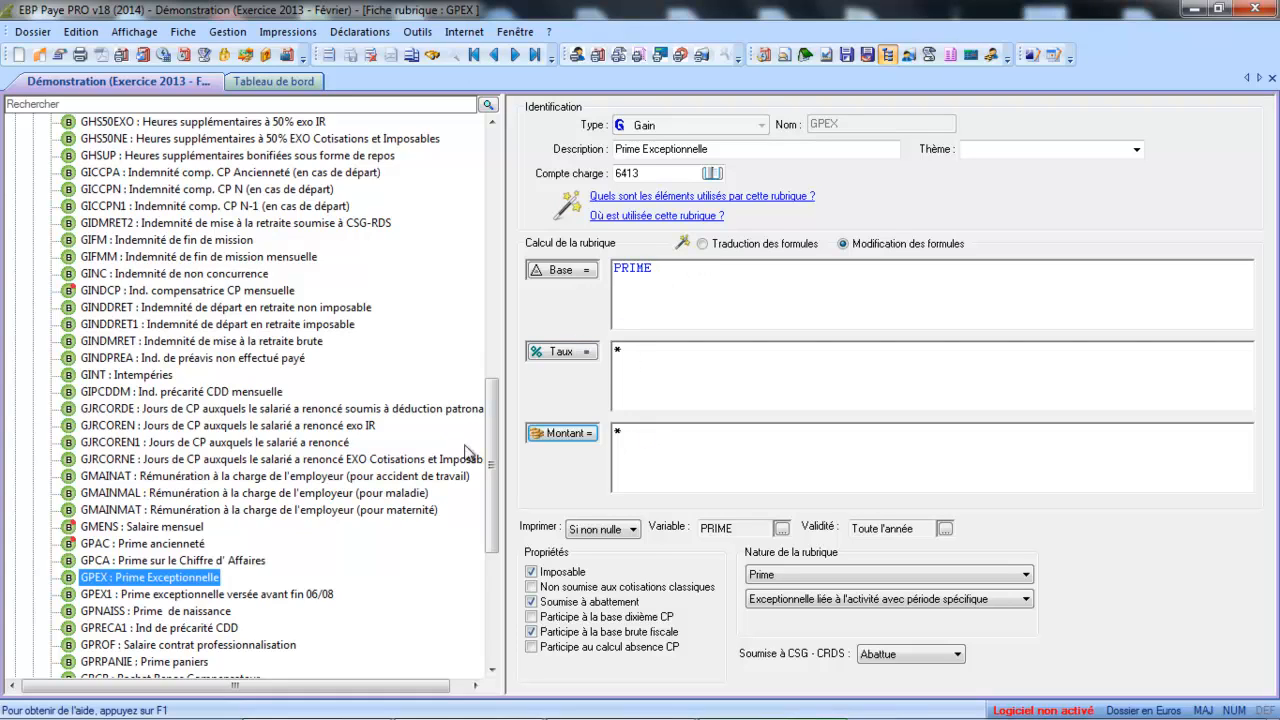
pyautogui.moveTo(491, 457); pyautogui.dragTo(491, 220)
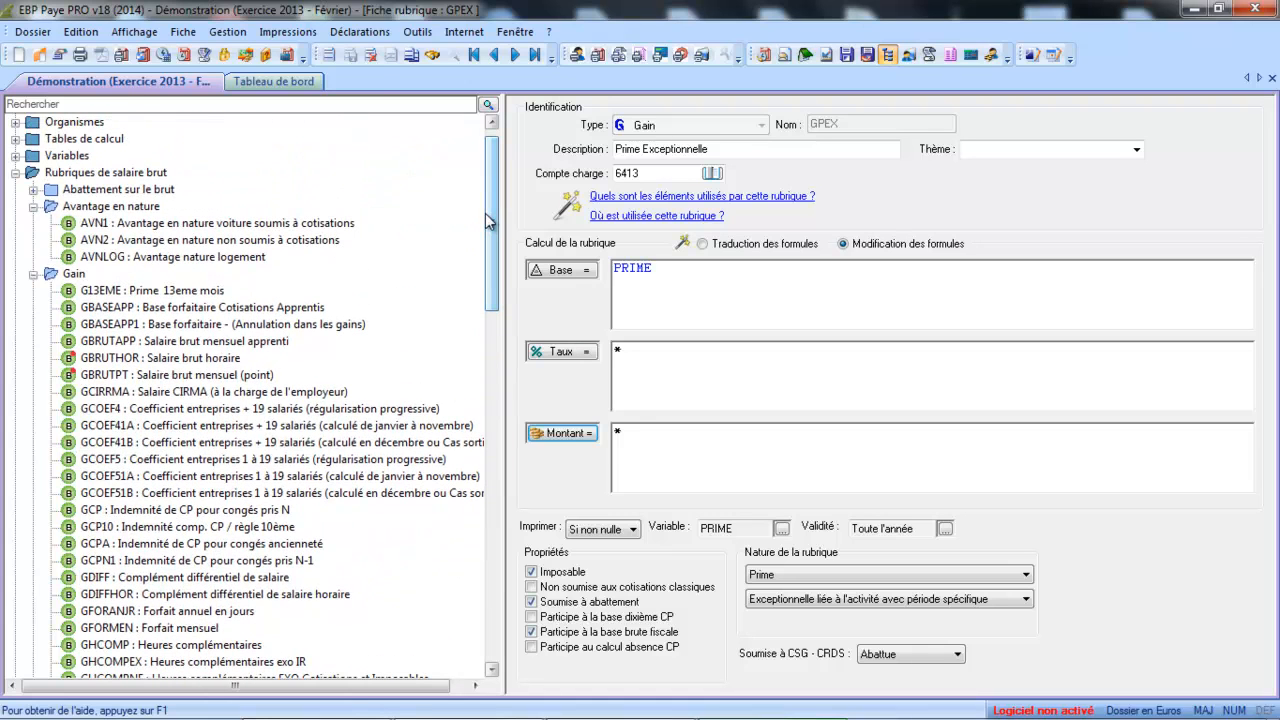
pyautogui.click(33, 207)
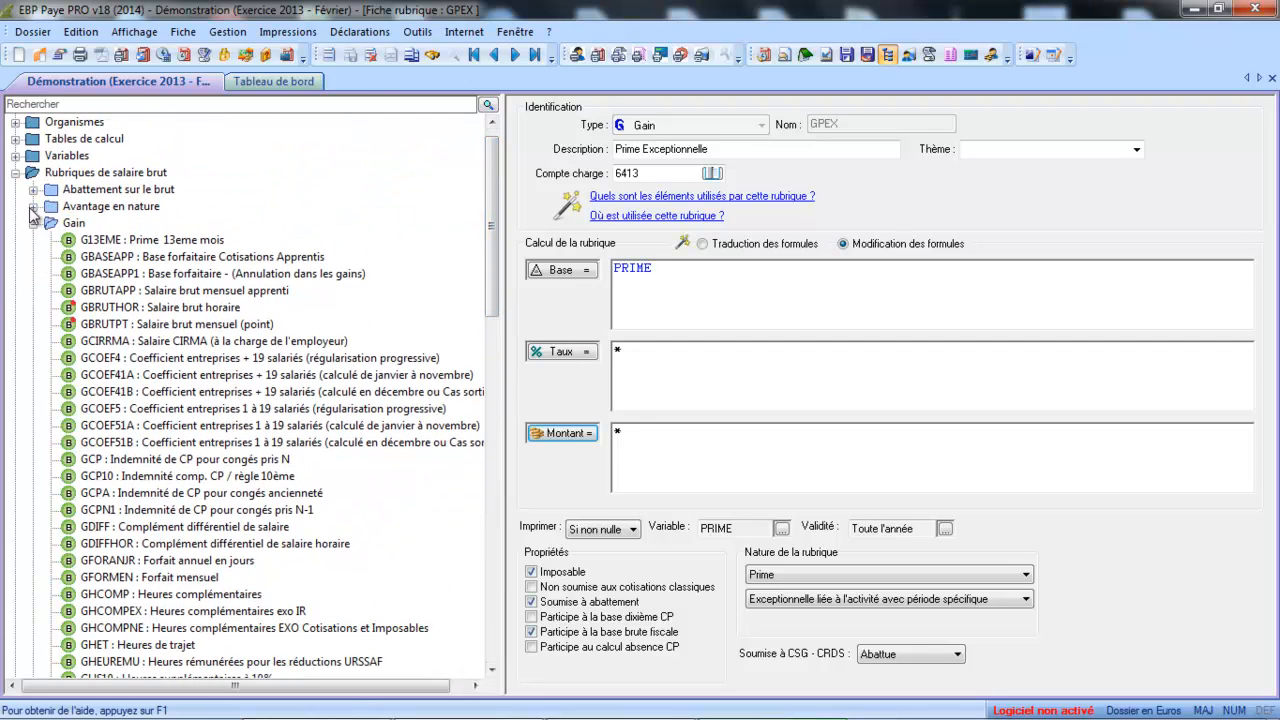
pyautogui.click(33, 223)
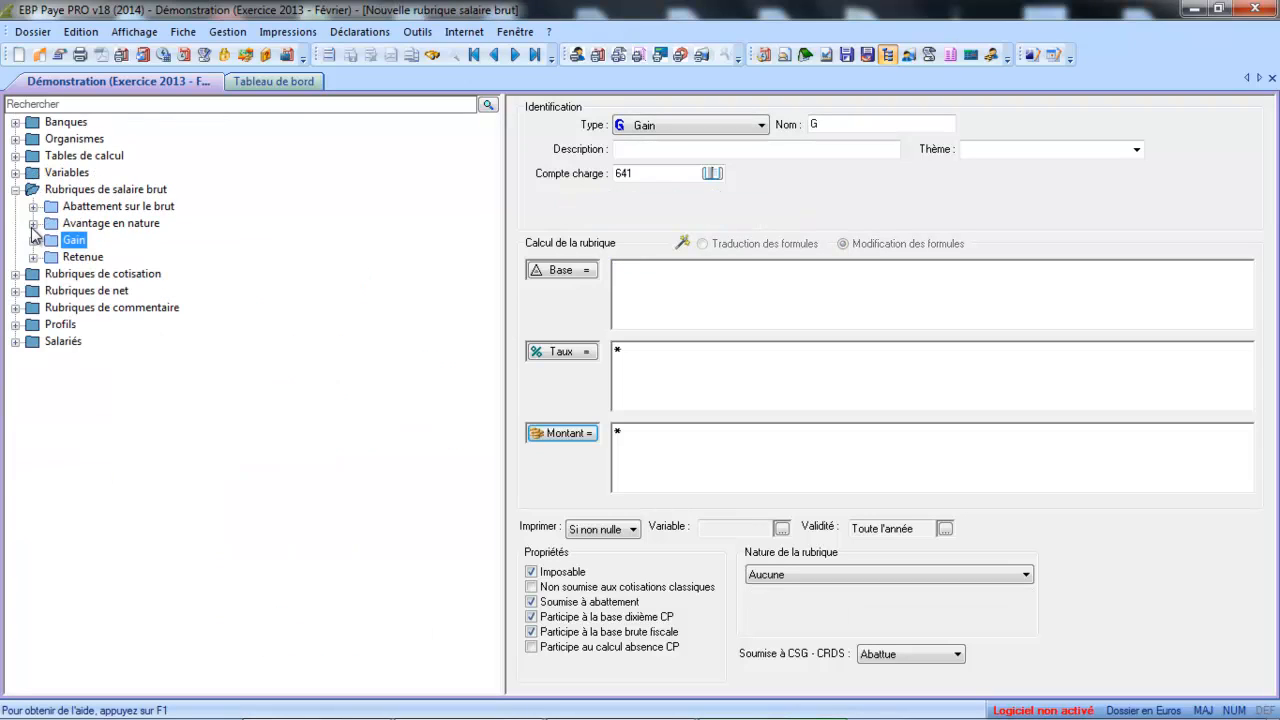
# Duplicate the RABS unpaid absence hours item in the Retenue folder
pyautogui.click(34, 257)
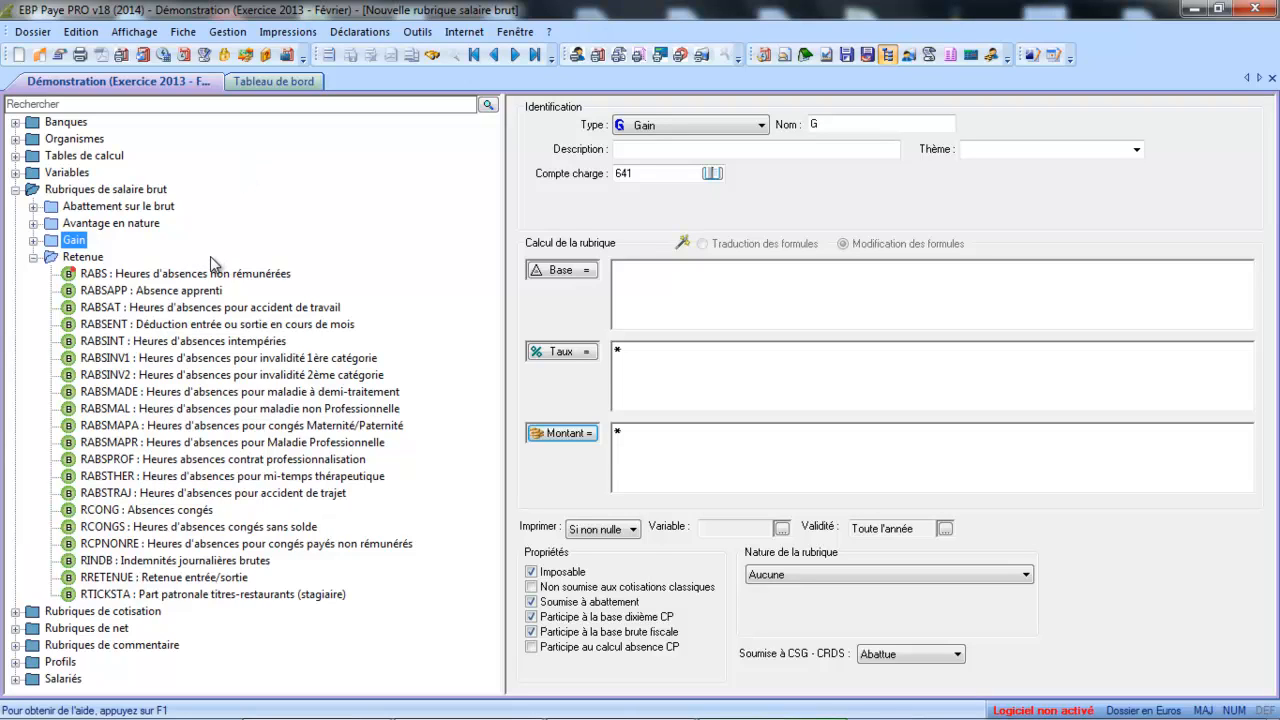
pyautogui.click(204, 276)
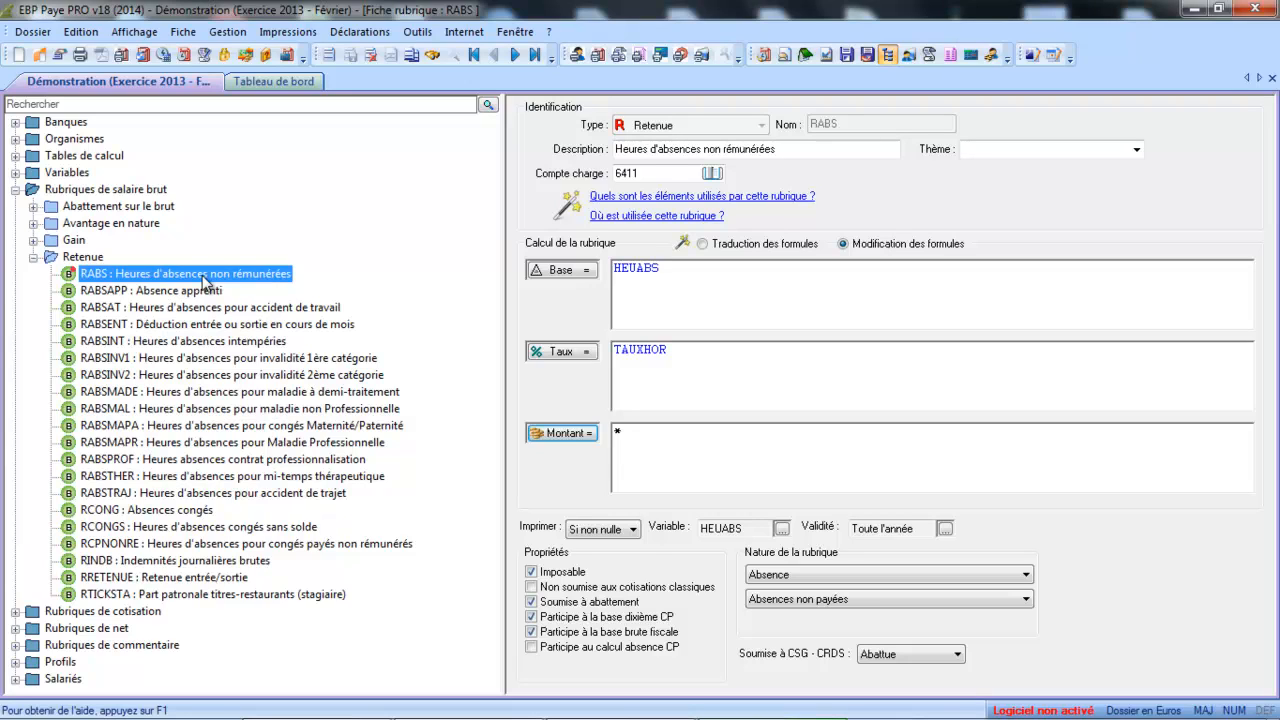
pyautogui.click(411, 56)
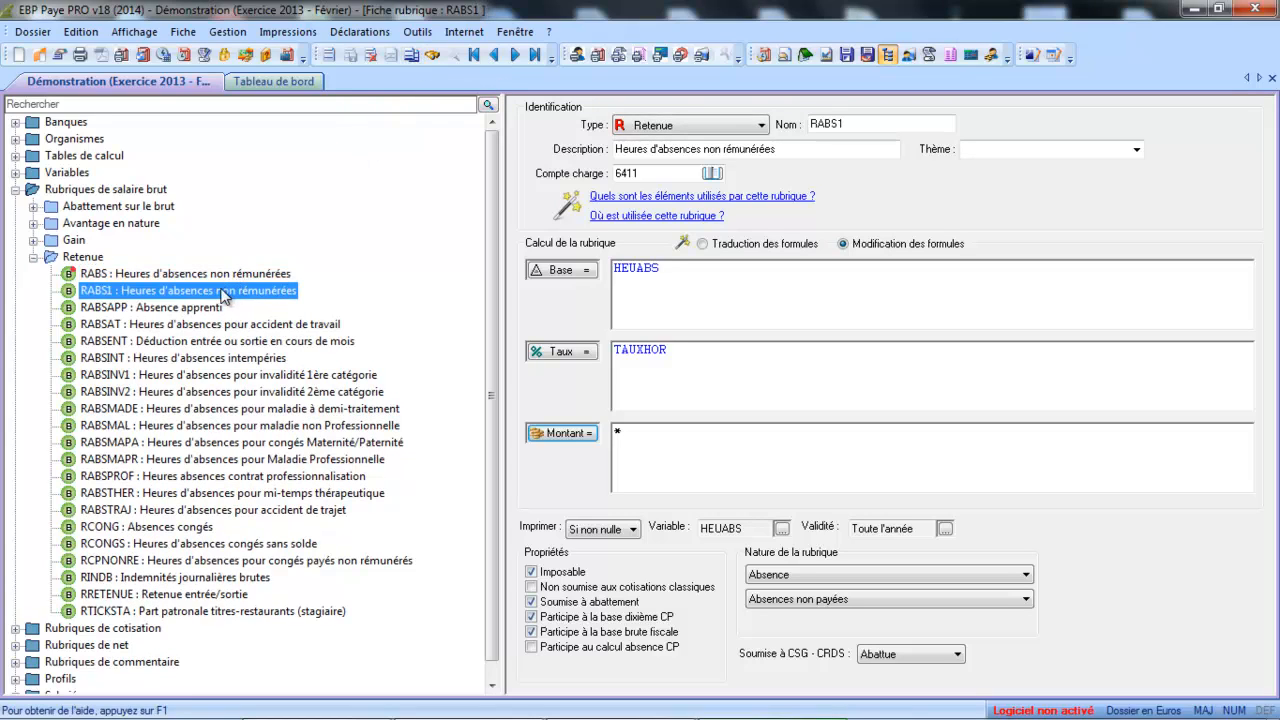
# Rename the duplicated unpaid absence item RABS1 as RABSEVF
pyautogui.click(871, 123)
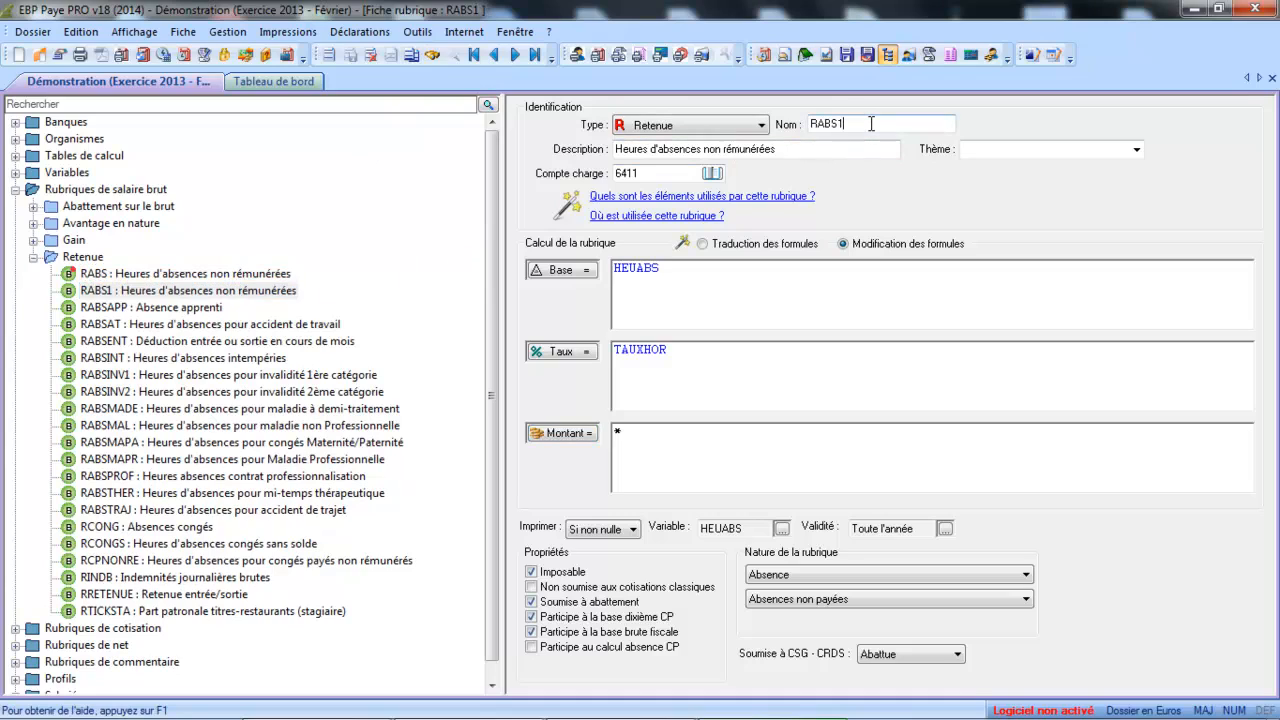
pyautogui.press('BackSpace')
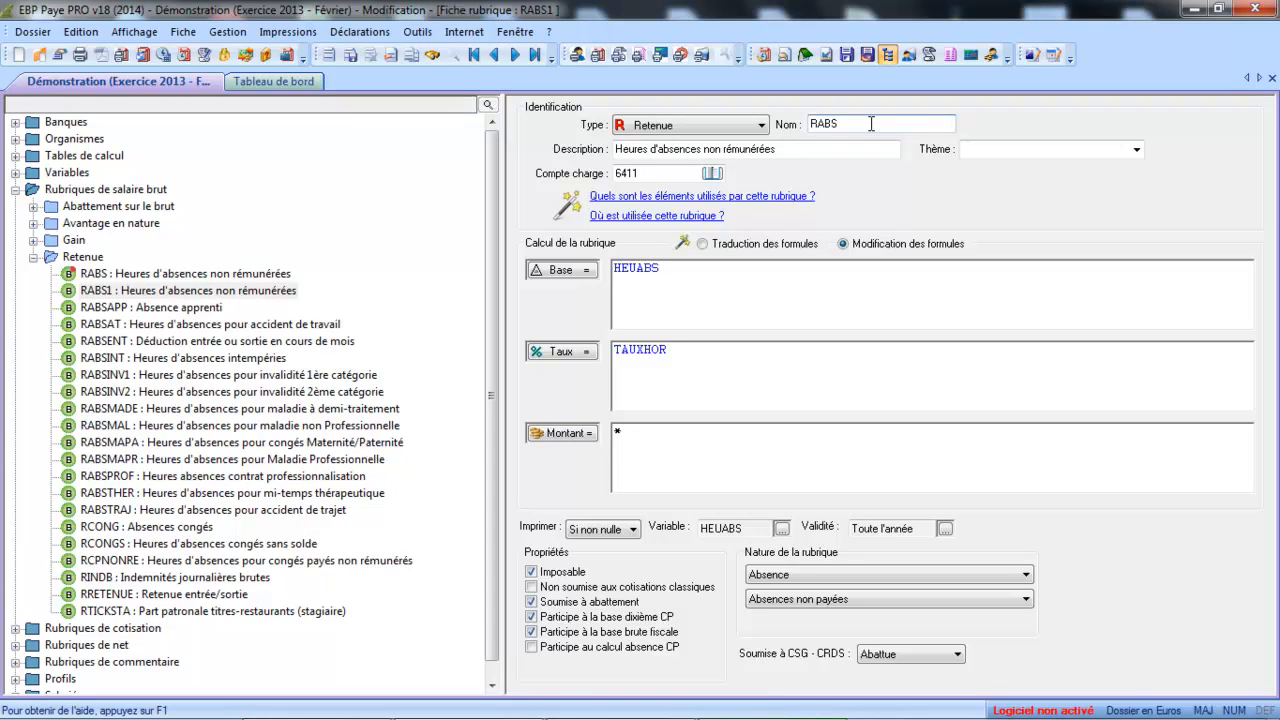
pyautogui.write('EVF')
# Change the RABSEVF item's description to "Heures d'absences pour évenement familiaux"
pyautogui.click(828, 149)
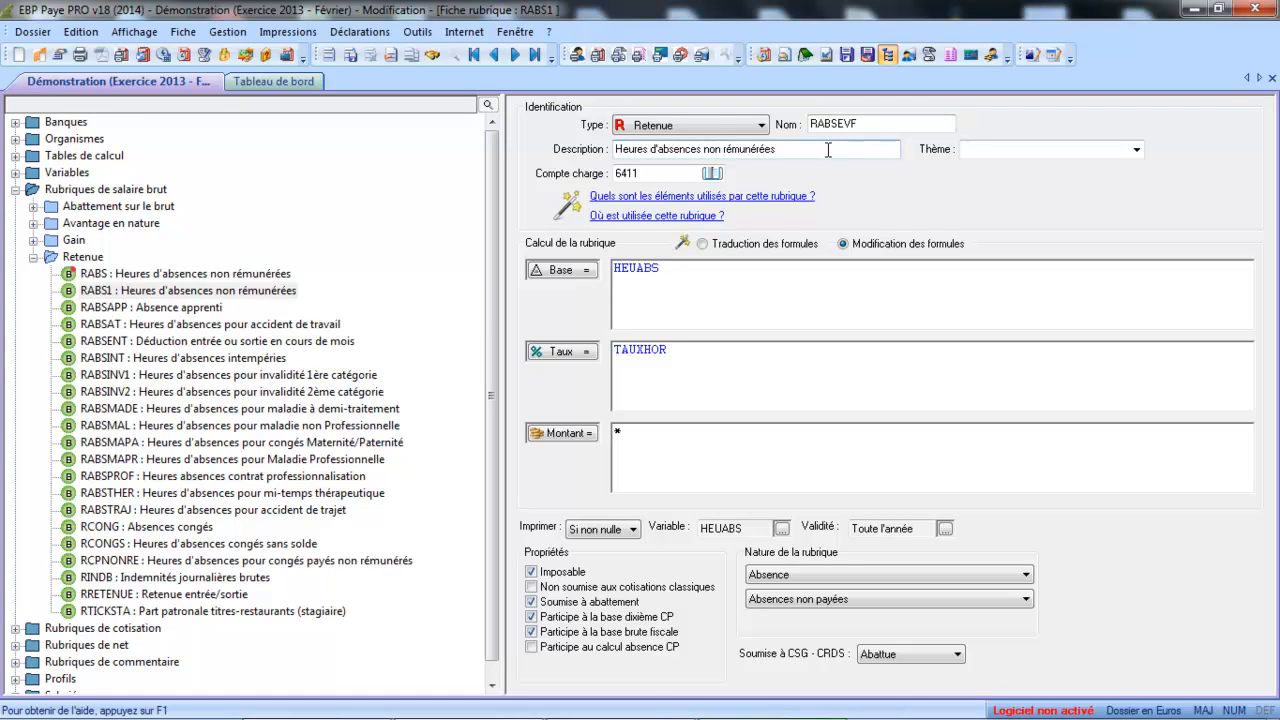
pyautogui.press('BackSpace')
pyautogui.press('BackSpace')
pyautogui.press('BackSpace')
pyautogui.press('BackSpace')
pyautogui.press('BackSpace')
pyautogui.press('BackSpace')
pyautogui.press('BackSpace')
pyautogui.press('BackSpace')
pyautogui.press('BackSpace')
pyautogui.press('BackSpace')
pyautogui.press('BackSpace')
pyautogui.press('BackSpace')
pyautogui.press('BackSpace')
pyautogui.press('BackSpace')
pyautogui.press('BackSpace')
pyautogui.press('BackSpace')
pyautogui.press('BackSpace')
pyautogui.press('BackSpace')
pyautogui.press('BackSpace')
pyautogui.press('BackSpace')
pyautogui.press('BackSpace')
pyautogui.press('BackSpace')
pyautogui.press('BackSpace')
pyautogui.write('A')
pyautogui.press('BackSpace')
pyautogui.press('capslock')
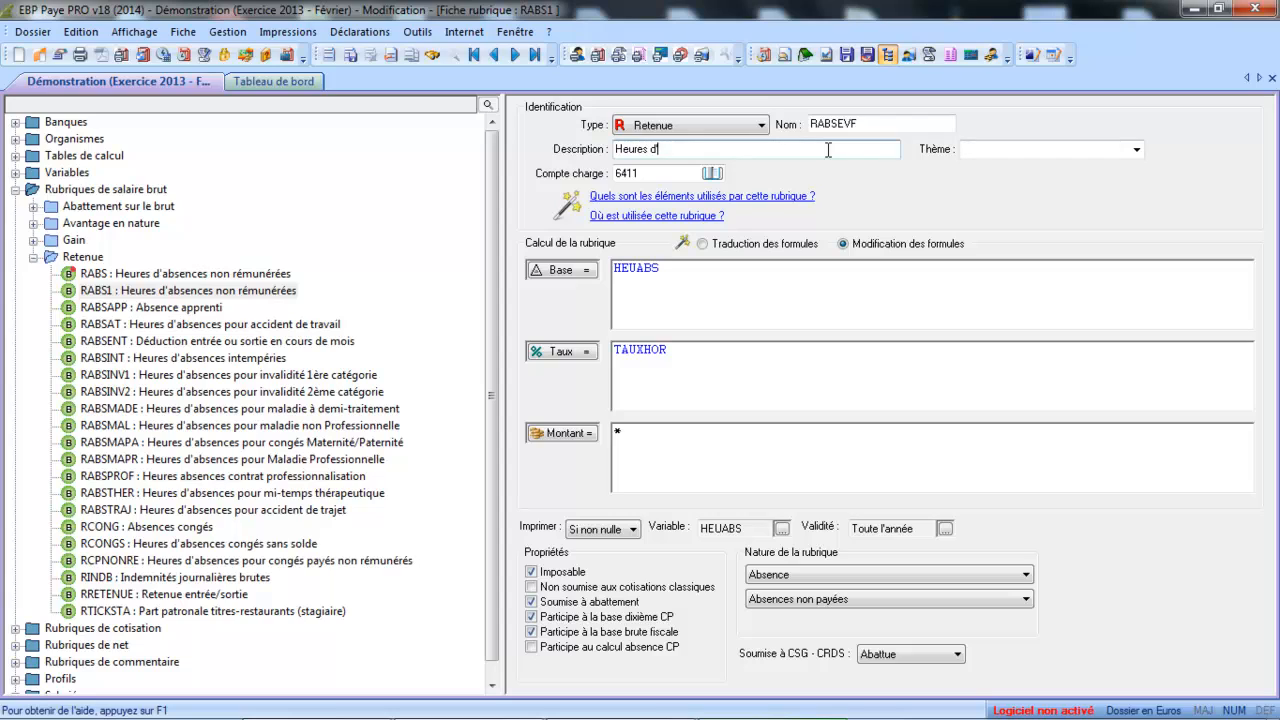
pyautogui.write('absences pour évenement familiau')
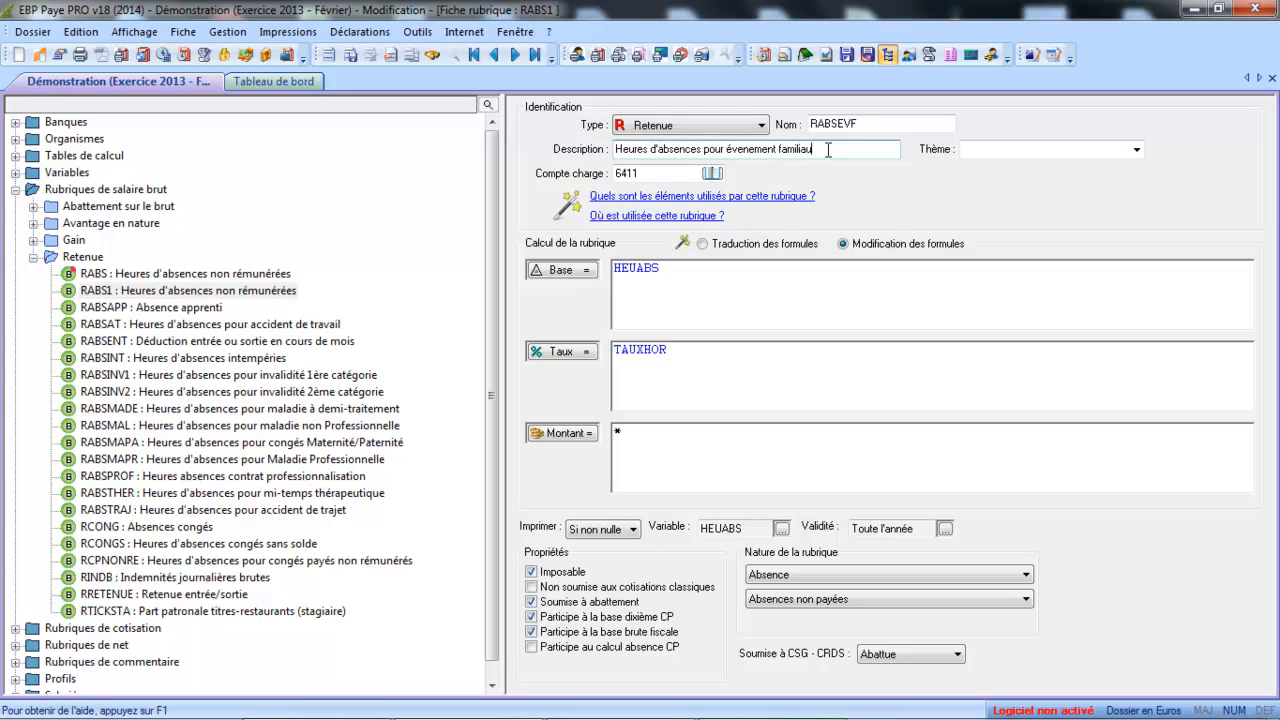
pyautogui.write('x')
pyautogui.press('Tab')
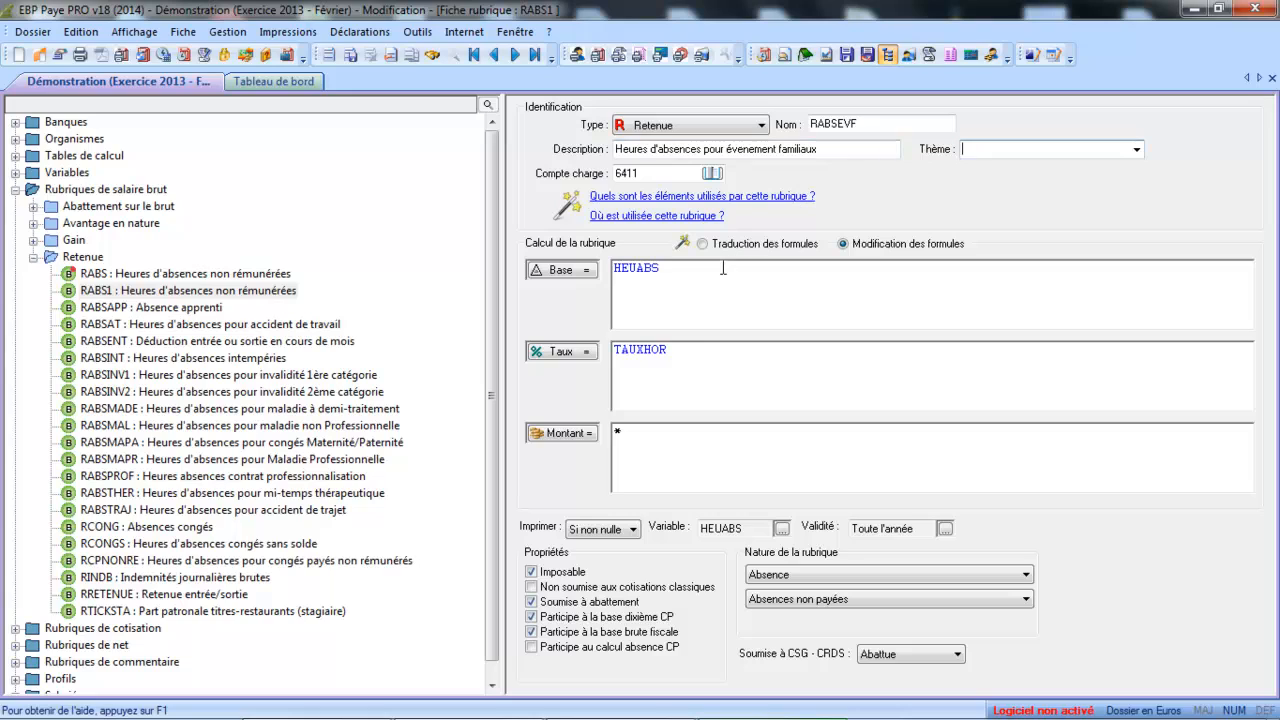
# Clear the Base formula of the RABSEVF item and save the item
pyautogui.click(612, 258)
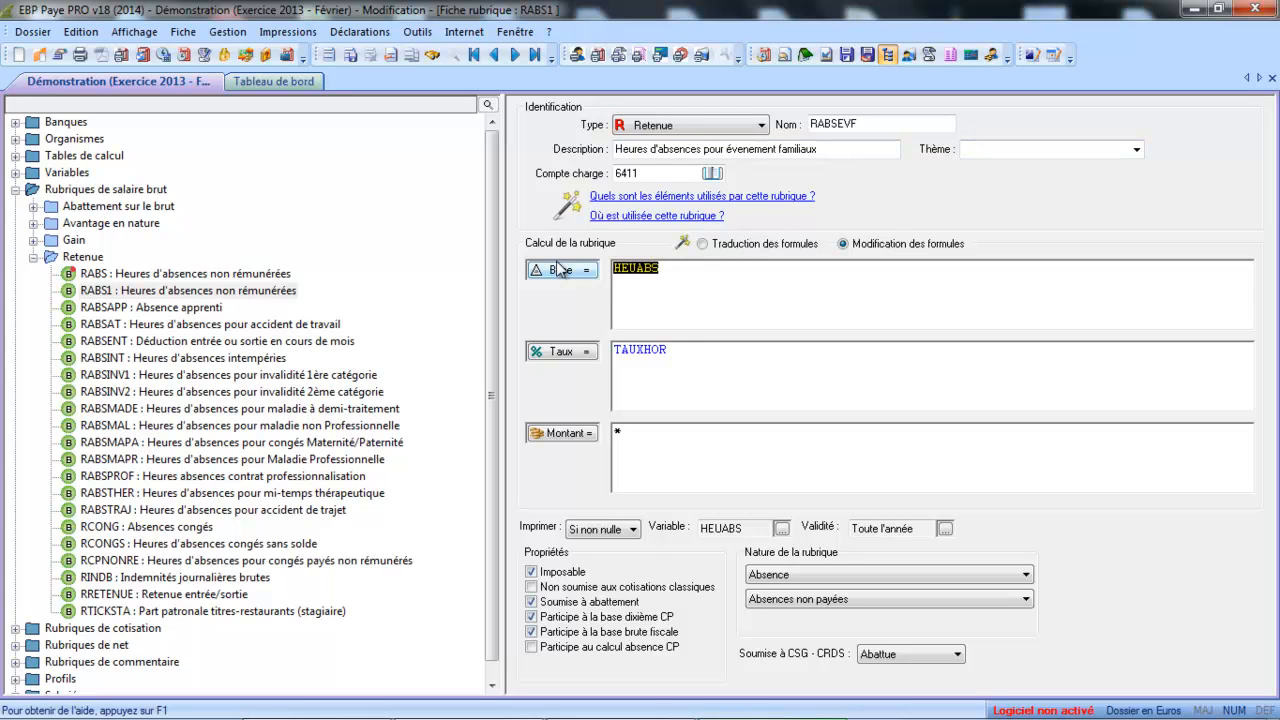
pyautogui.press('Delete')
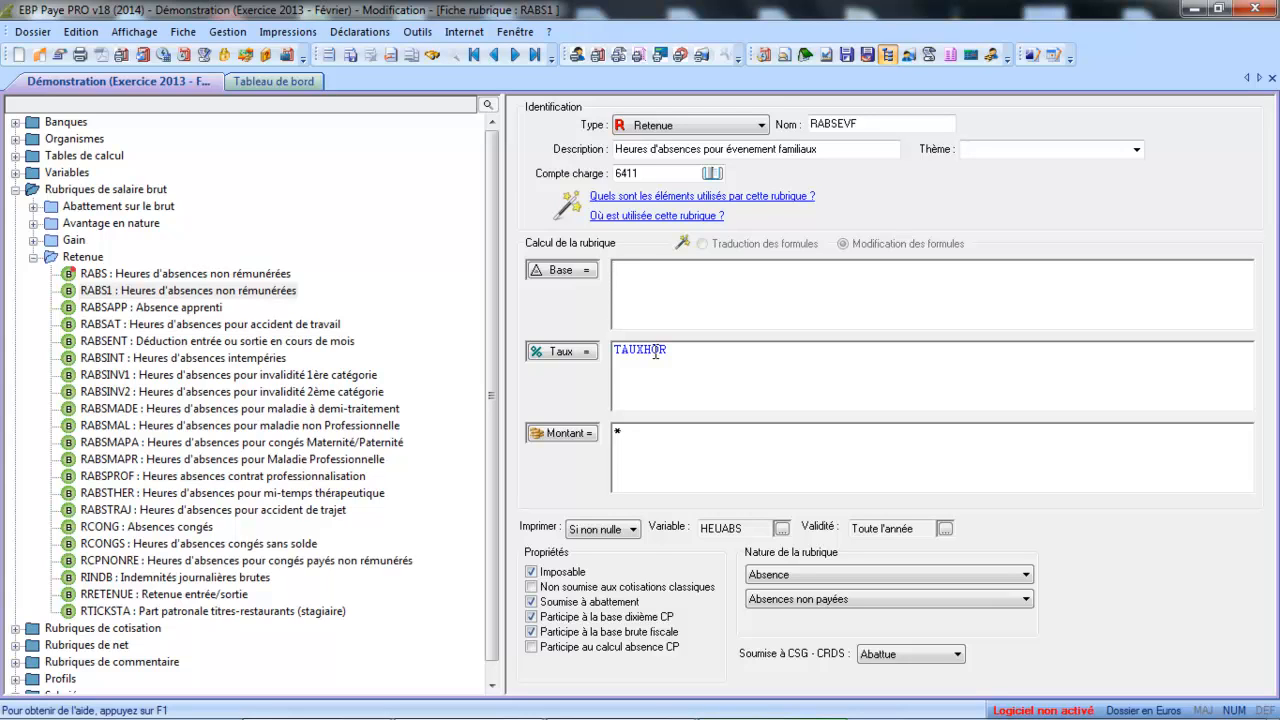
pyautogui.click(350, 58)
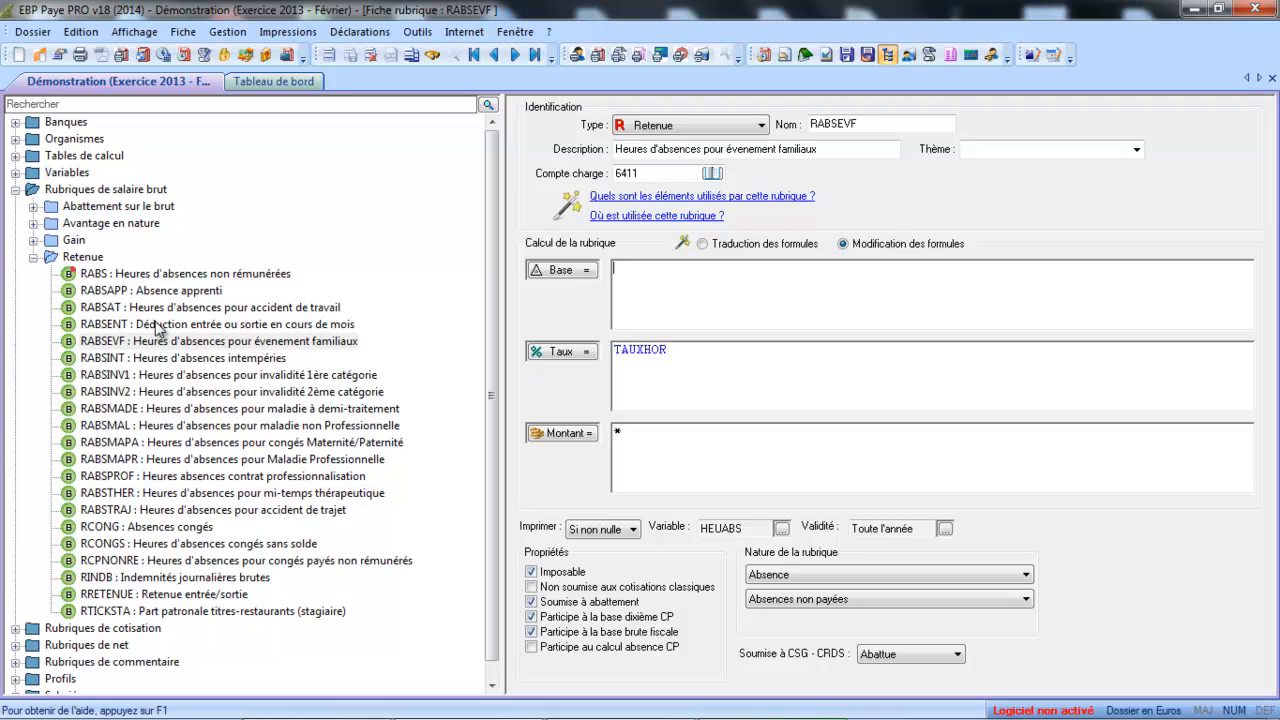
# Collapse the gross salary items and view the COTMUB Mutuelle sur brut item in the MUTUELLE folder of the contribution items
pyautogui.click(183, 276)
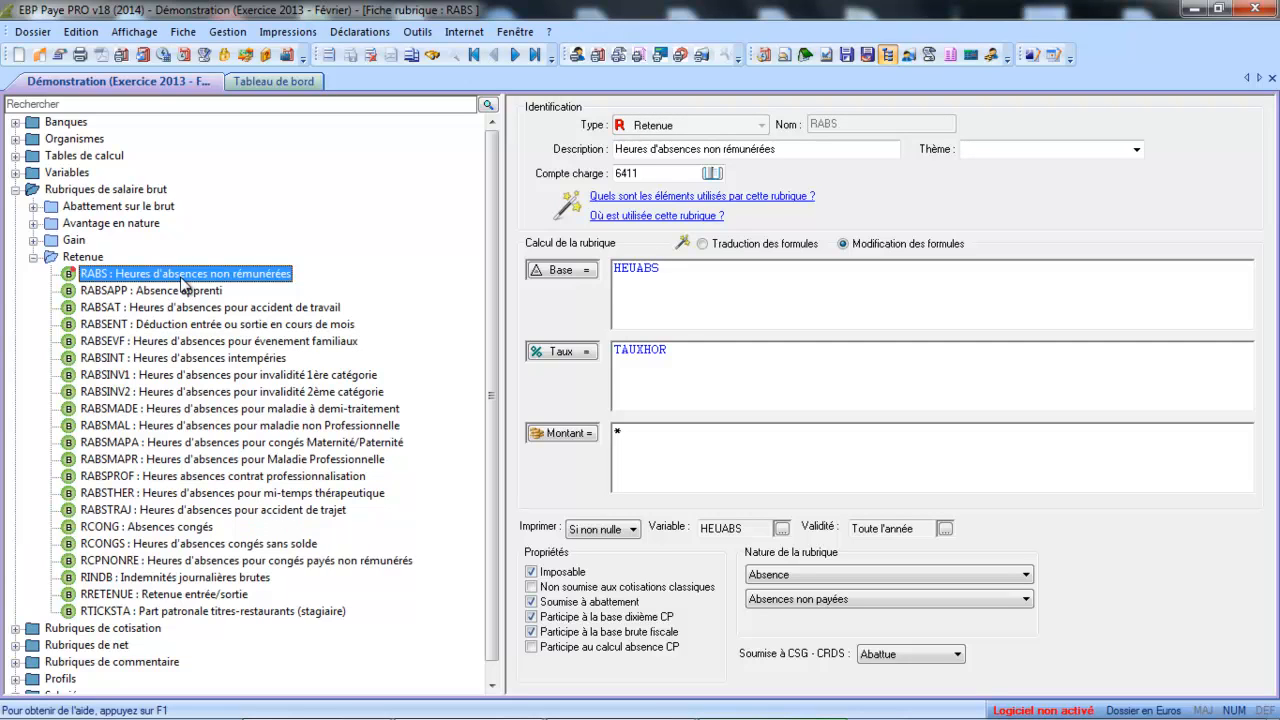
pyautogui.click(33, 257)
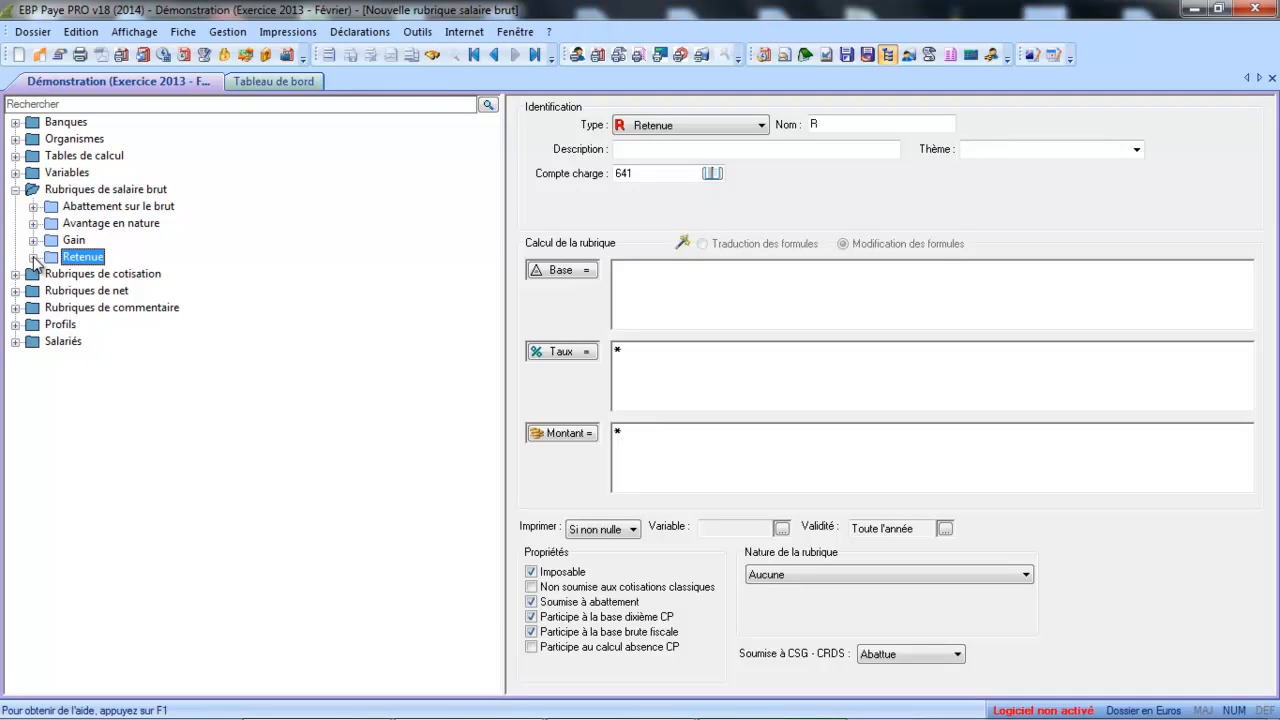
pyautogui.click(16, 191)
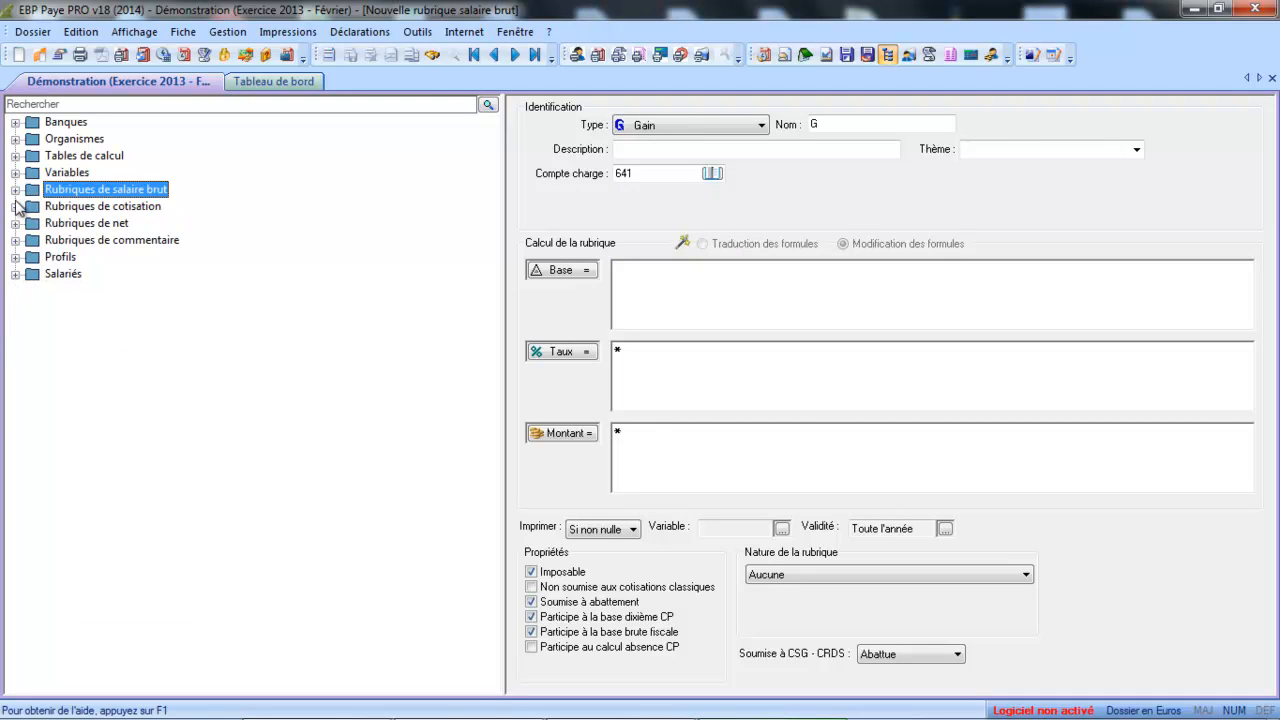
pyautogui.click(16, 207)
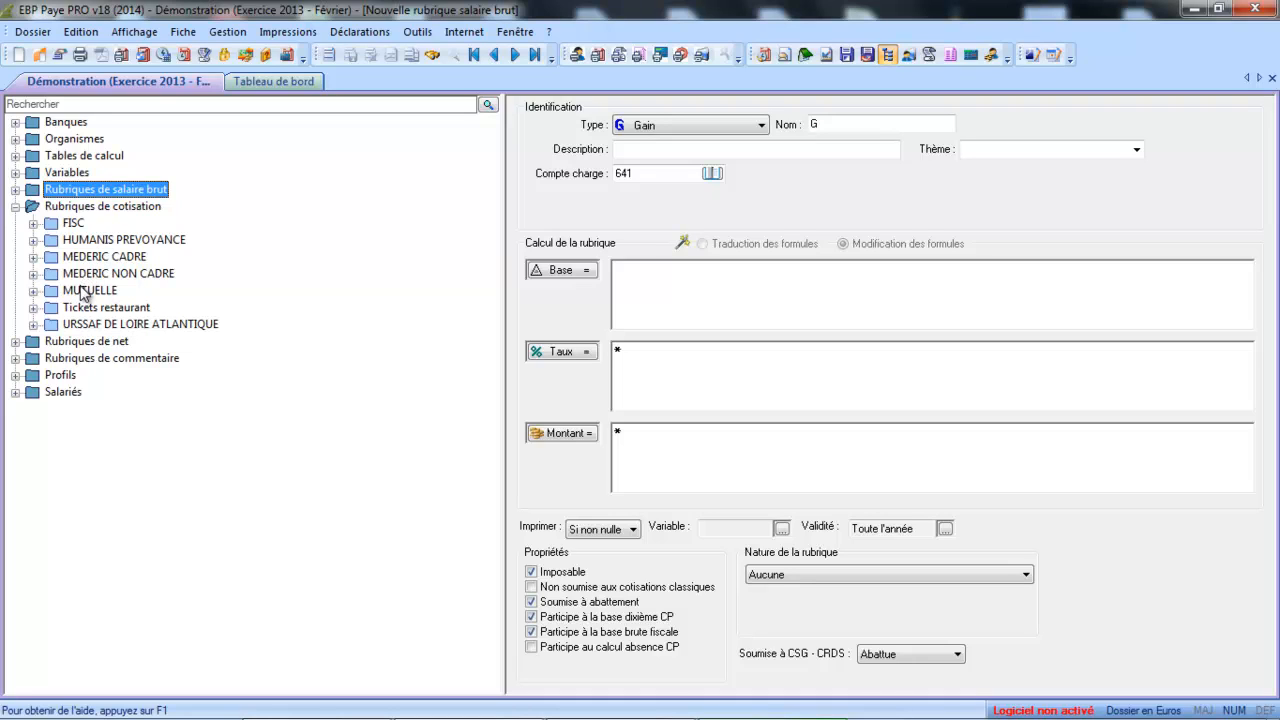
pyautogui.click(33, 291)
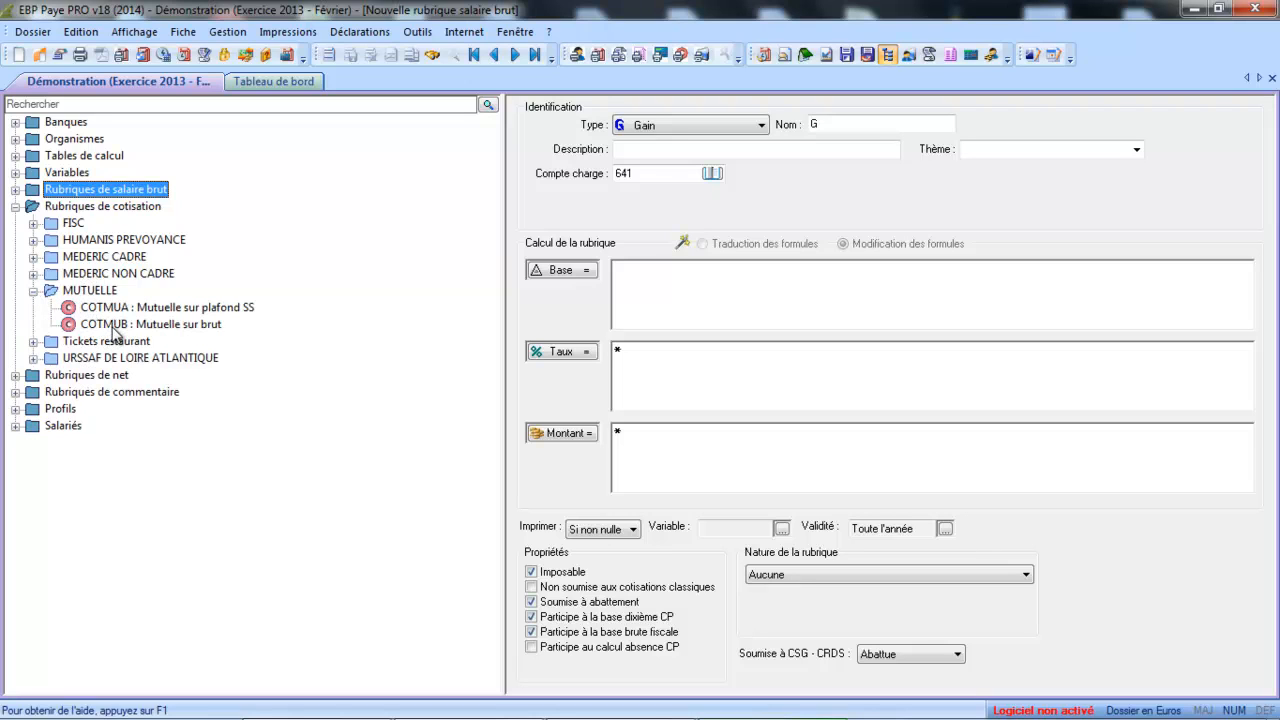
pyautogui.click(115, 326)
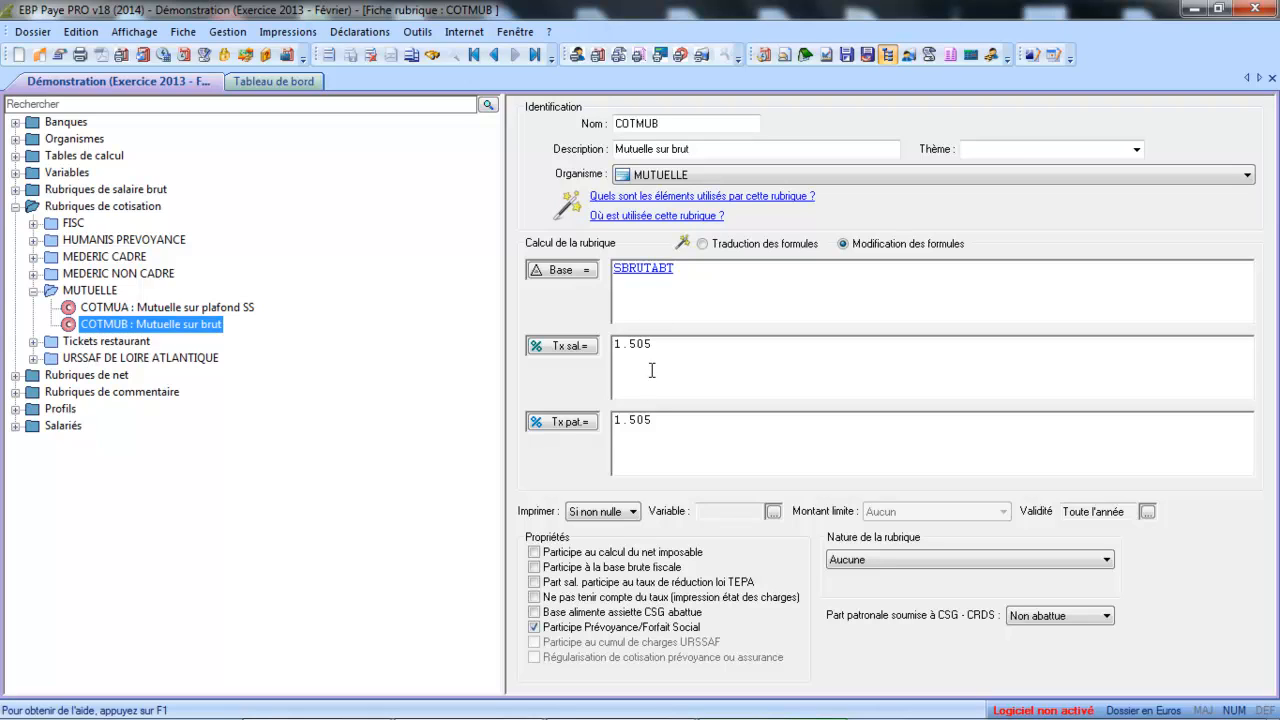
# Duplicate the COTMUA Mutuelle sur plafond SS item and shorten the copy's description to "Mutuelle"
pyautogui.click(246, 308)
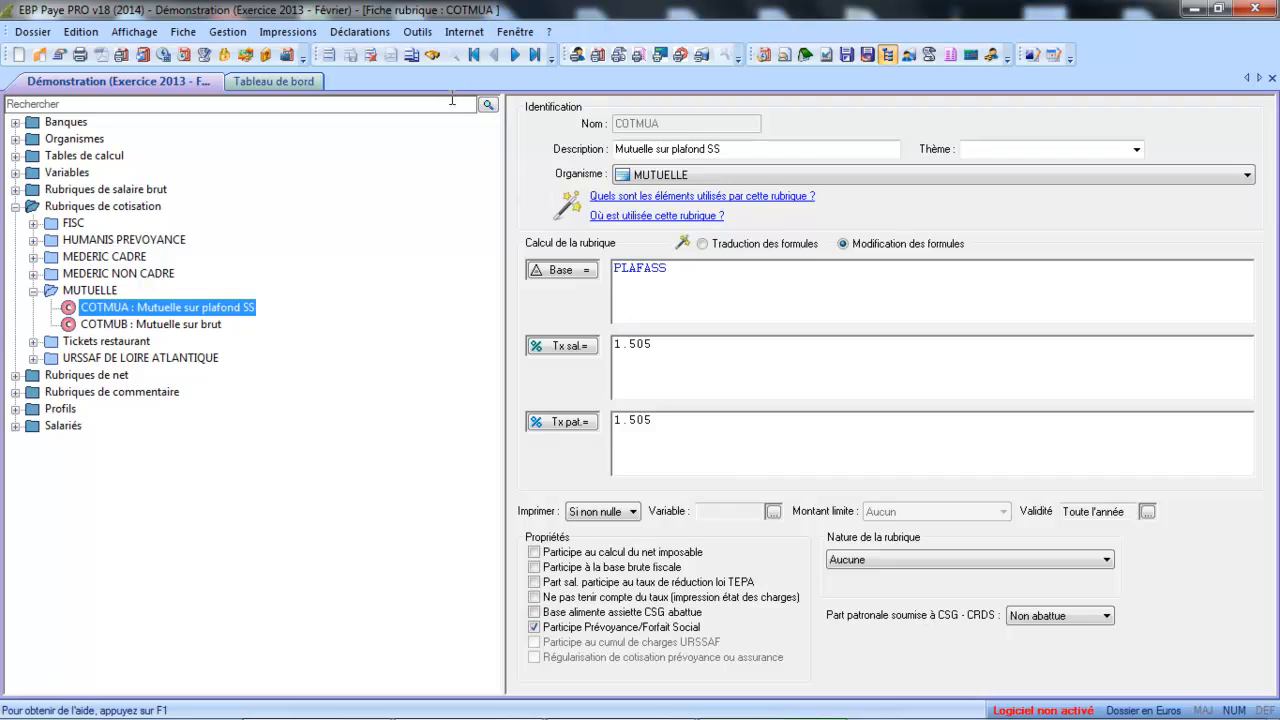
pyautogui.click(407, 53)
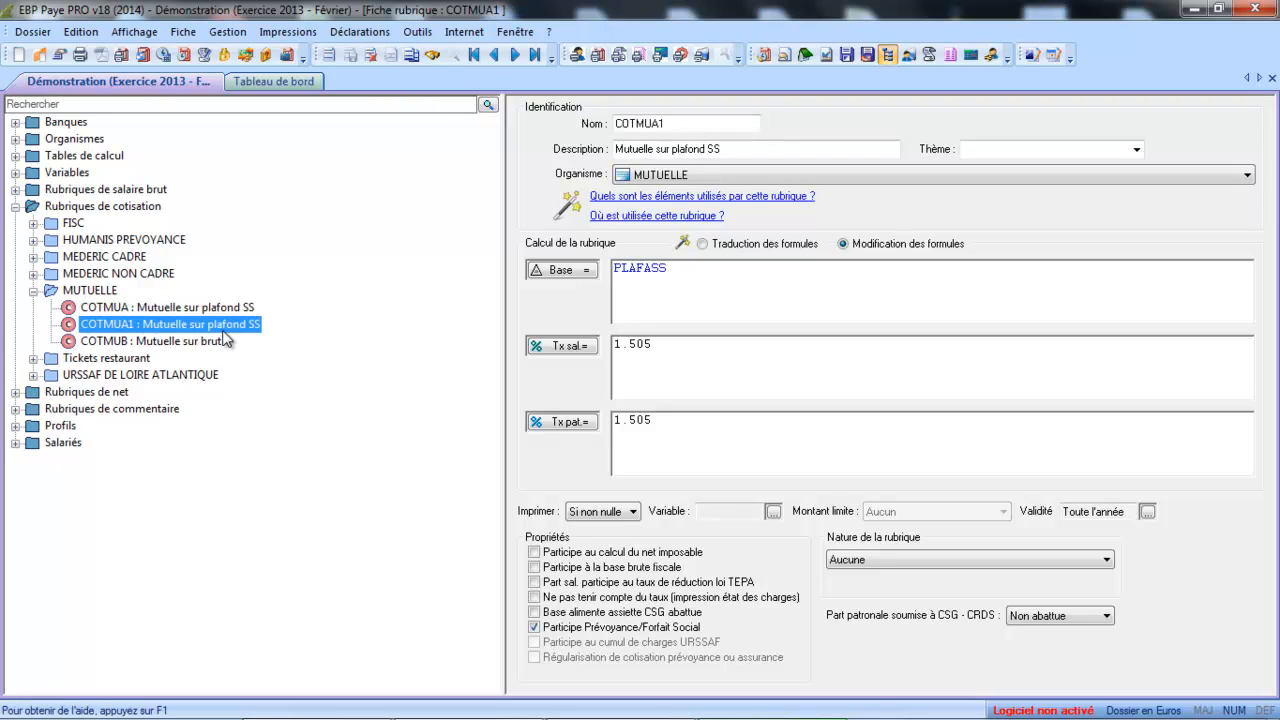
pyautogui.click(745, 148)
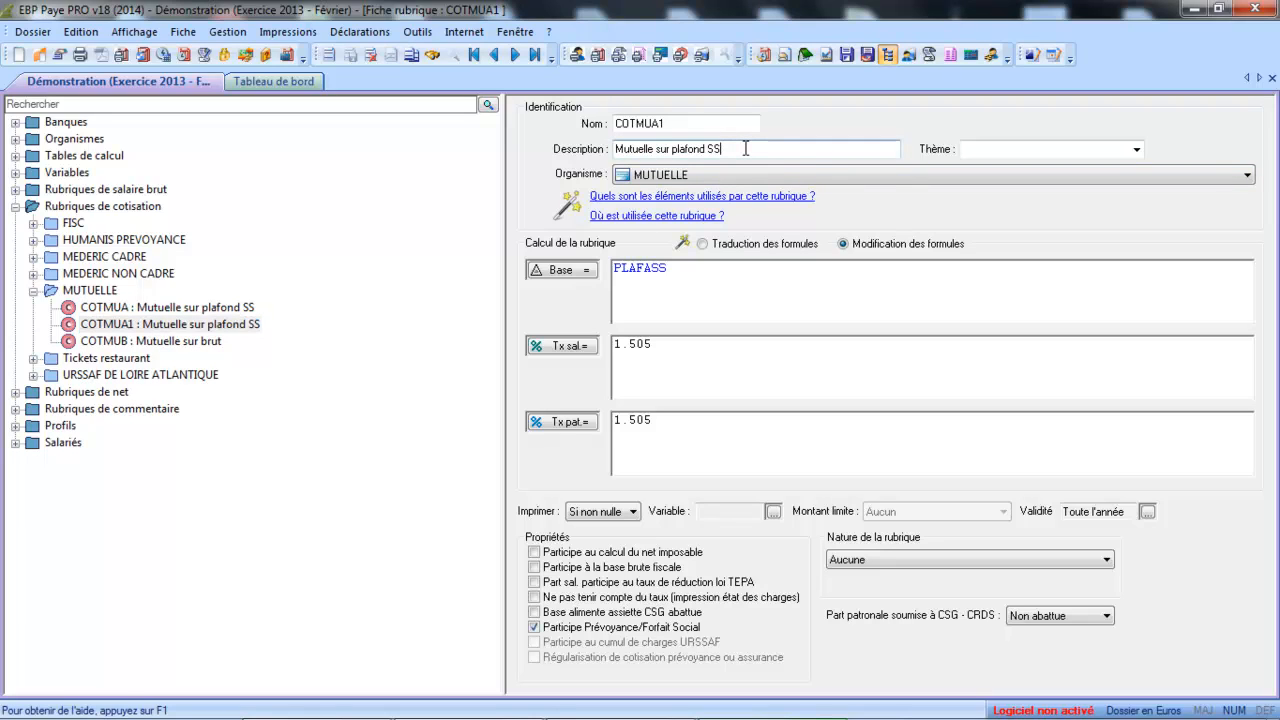
pyautogui.press('BackSpace')
pyautogui.press('BackSpace')
pyautogui.press('BackSpace')
pyautogui.press('BackSpace')
pyautogui.press('BackSpace')
pyautogui.press('BackSpace')
pyautogui.press('BackSpace')
pyautogui.press('BackSpace')
pyautogui.press('BackSpace')
pyautogui.press('BackSpace')
pyautogui.press('BackSpace')
pyautogui.press('BackSpace')
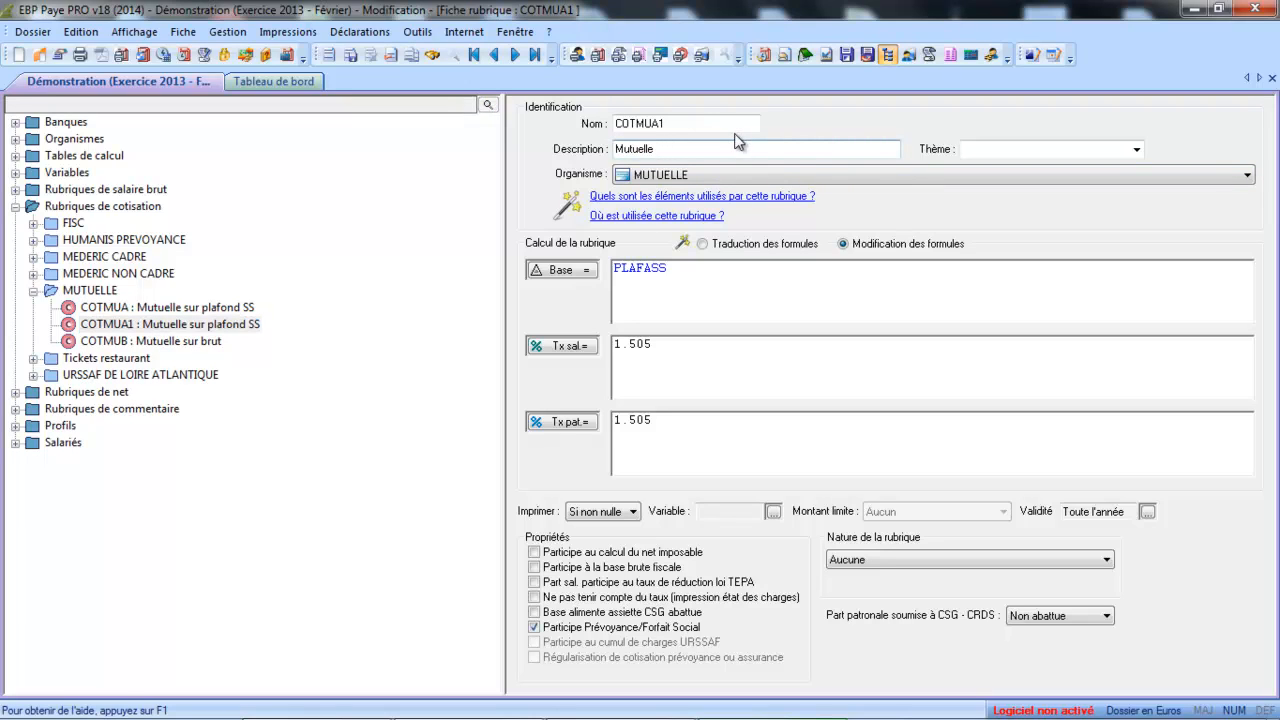
# Rename the duplicated contribution item COTMUA1 as COTMUT
pyautogui.click(725, 124)
pyautogui.press('BackSpace')
pyautogui.press('BackSpace')
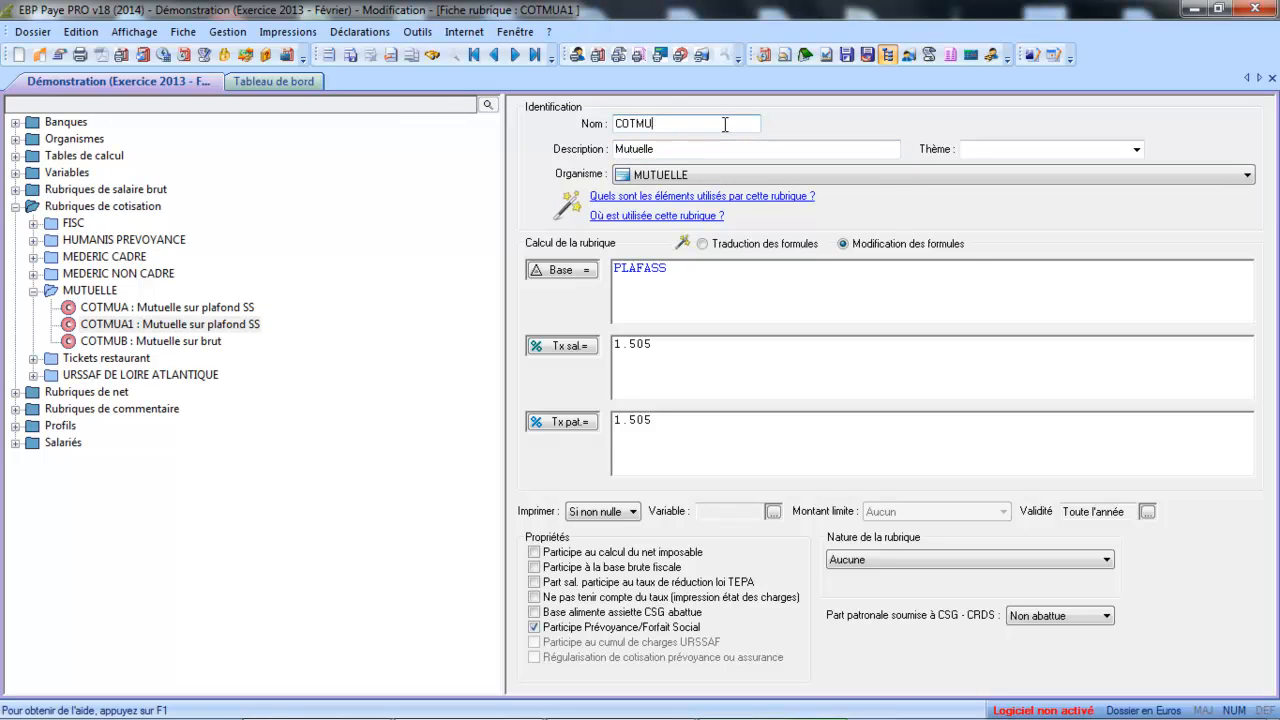
pyautogui.write('T')
pyautogui.press('Tab')
# Replace the Base formula of the COTMUT item with the input variable MUTUELLE
pyautogui.click(716, 276)
pyautogui.press('BackSpace')
pyautogui.press('BackSpace')
pyautogui.press('BackSpace')
pyautogui.press('BackSpace')
pyautogui.press('BackSpace')
pyautogui.press('BackSpace')
pyautogui.press('BackSpace')
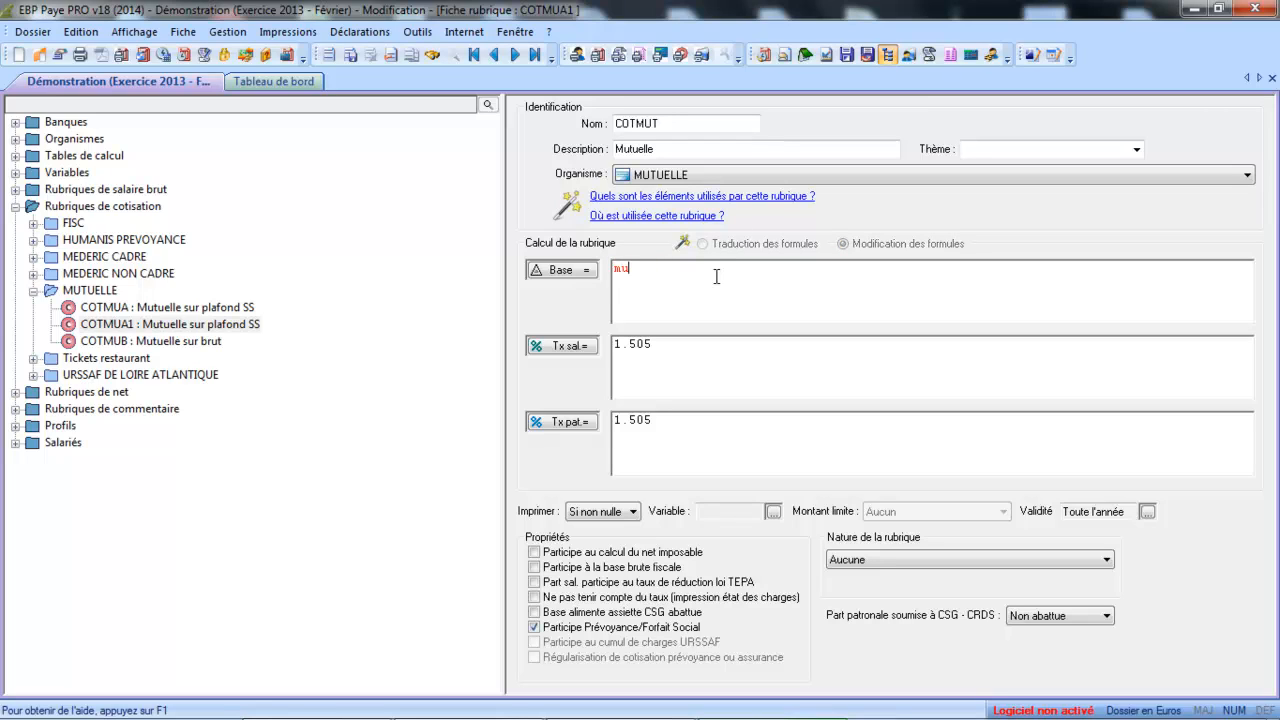
pyautogui.press('Tab')
pyautogui.click(570, 267)
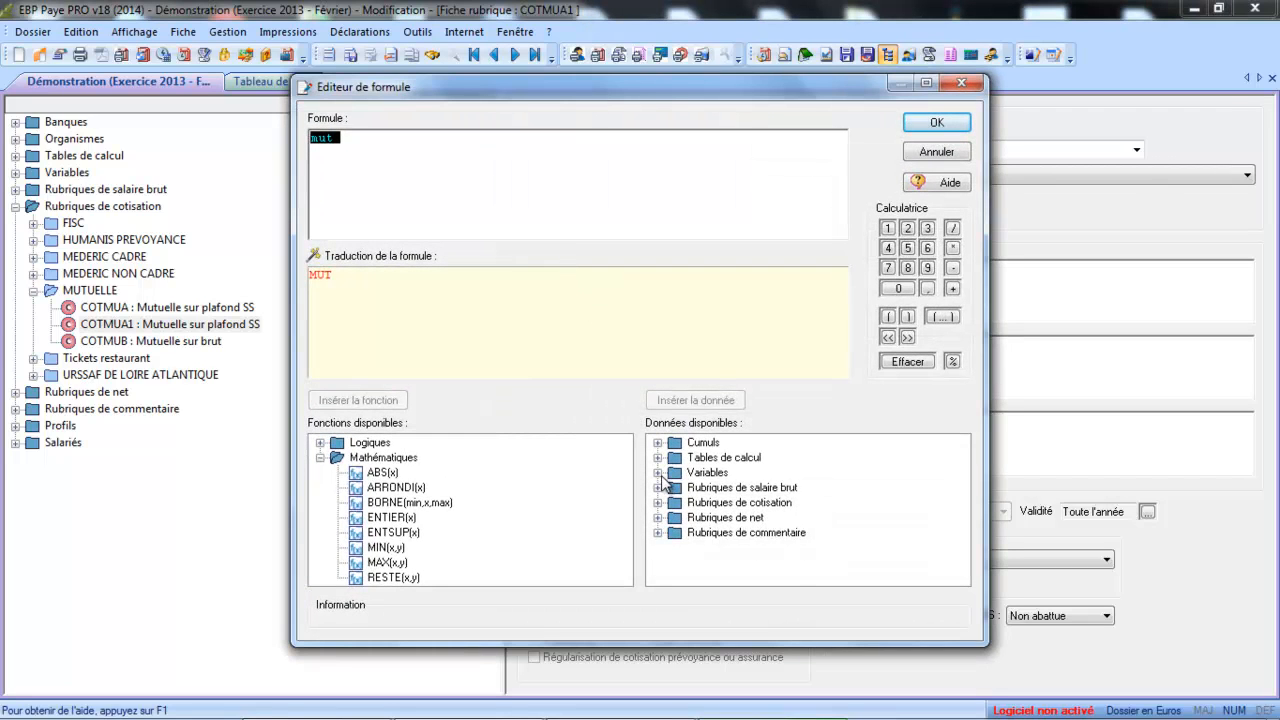
pyautogui.click(658, 473)
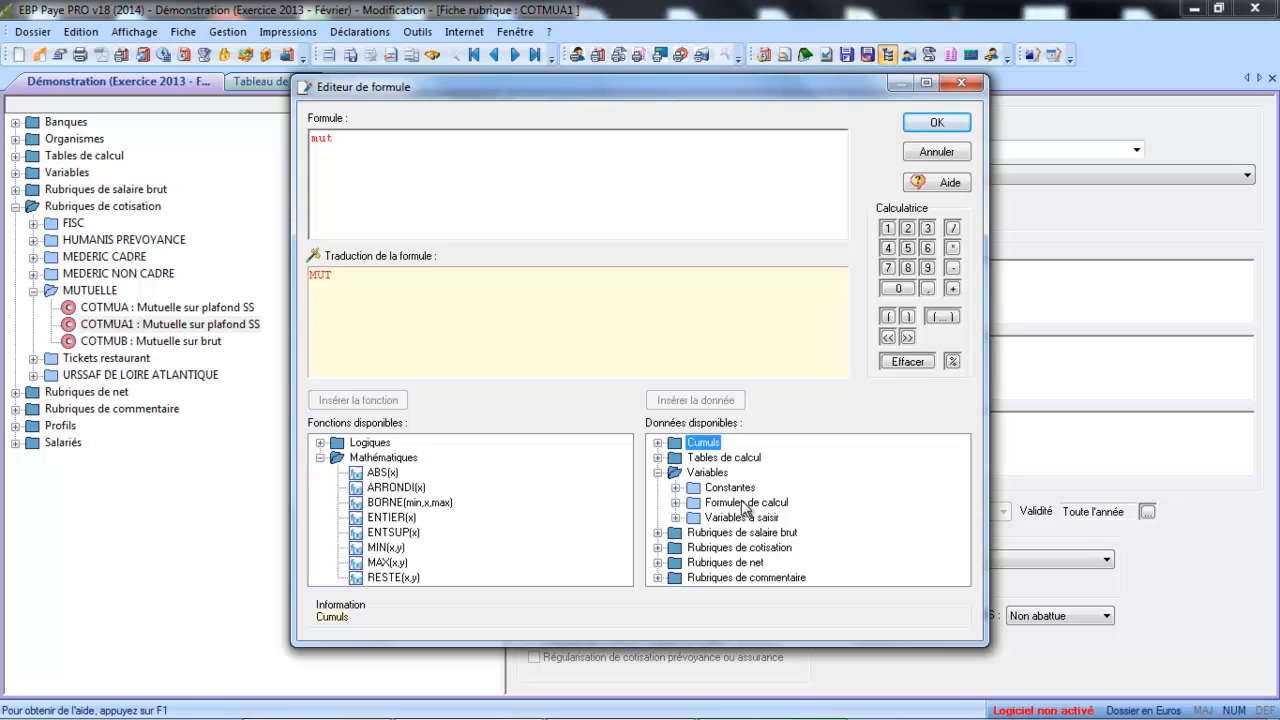
pyautogui.click(675, 518)
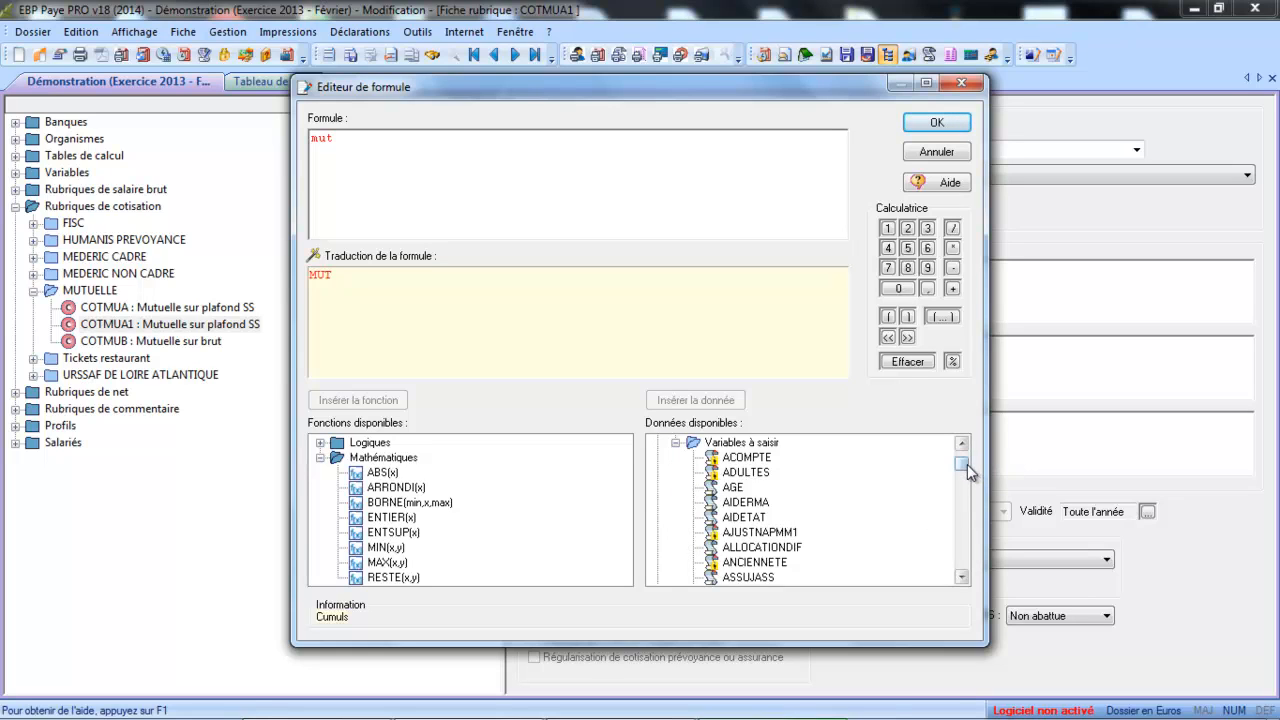
pyautogui.moveTo(968, 470); pyautogui.dragTo(969, 533)
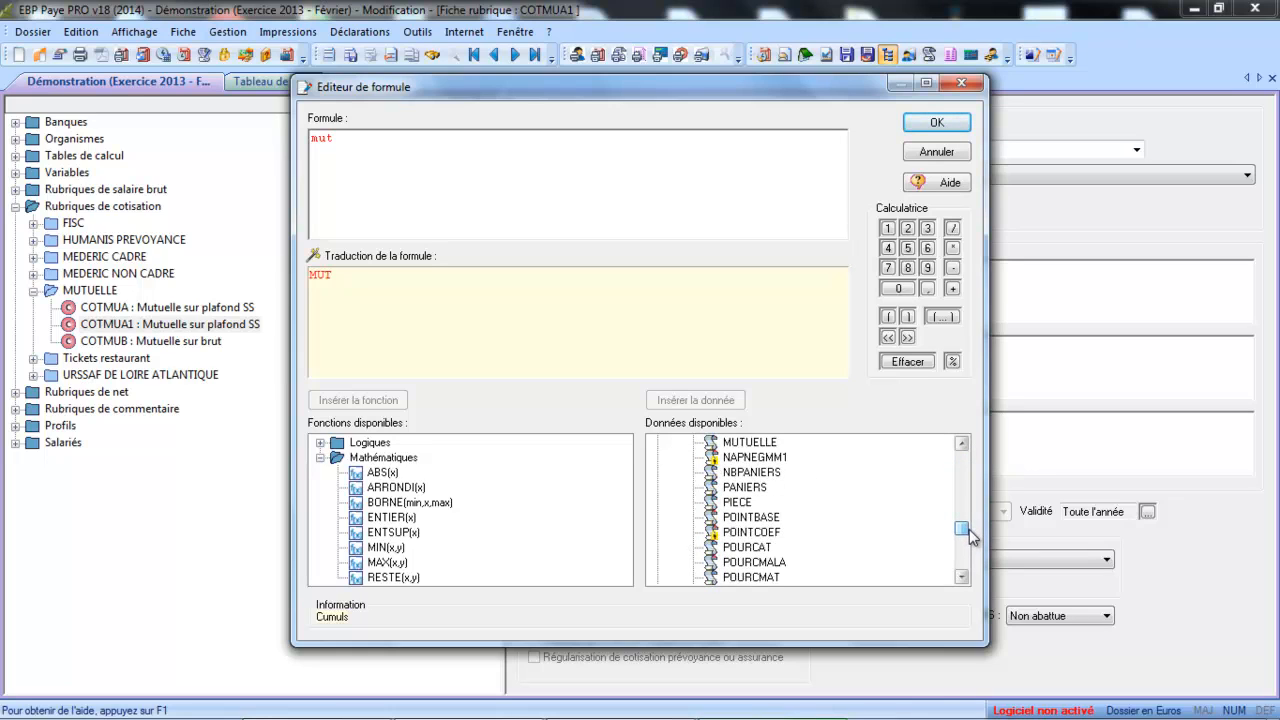
pyautogui.click(750, 442)
pyautogui.click(695, 400)
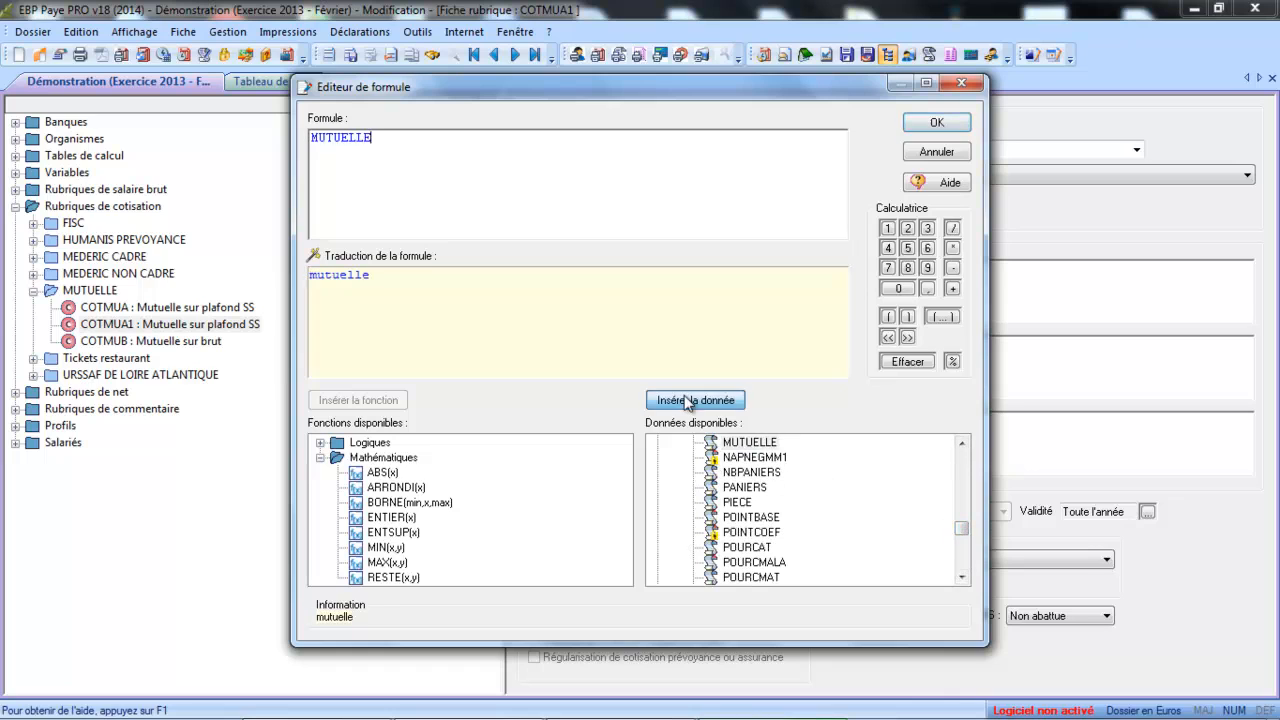
pyautogui.click(948, 123)
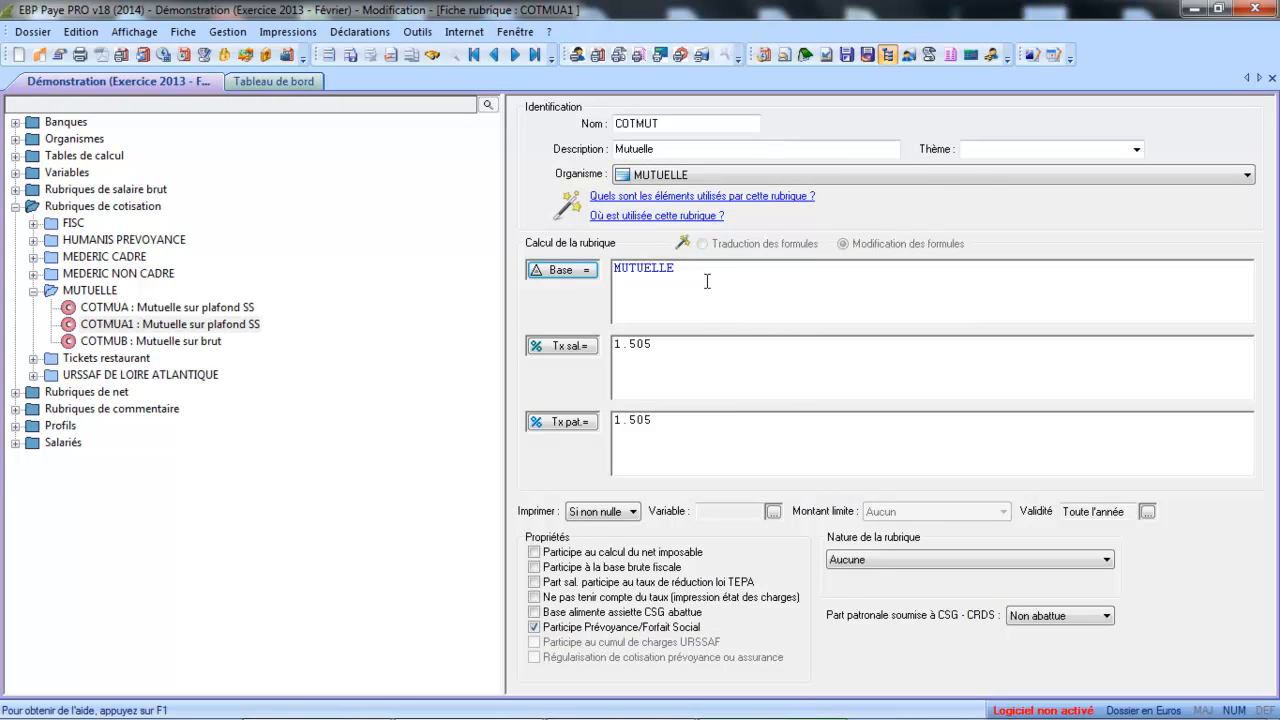
# Replace the employee and employer rates of the COTMUT item with 50
pyautogui.moveTo(656, 345); pyautogui.dragTo(559, 358)
pyautogui.press('BackSpace')
pyautogui.write('50')
pyautogui.moveTo(659, 419); pyautogui.dragTo(545, 426)
pyautogui.write('50')
pyautogui.press('BackSpace')
# Clear both rates of the COTMUT item and move the MUTUELLE variable from the Base formula to the employer rate
pyautogui.moveTo(639, 345); pyautogui.dragTo(568, 350)
pyautogui.press('Delete')
pyautogui.moveTo(630, 420); pyautogui.dragTo(579, 426)
pyautogui.press('Delete')
pyautogui.moveTo(688, 267); pyautogui.dragTo(585, 279)
pyautogui.hotkey('ctrl', 'c')
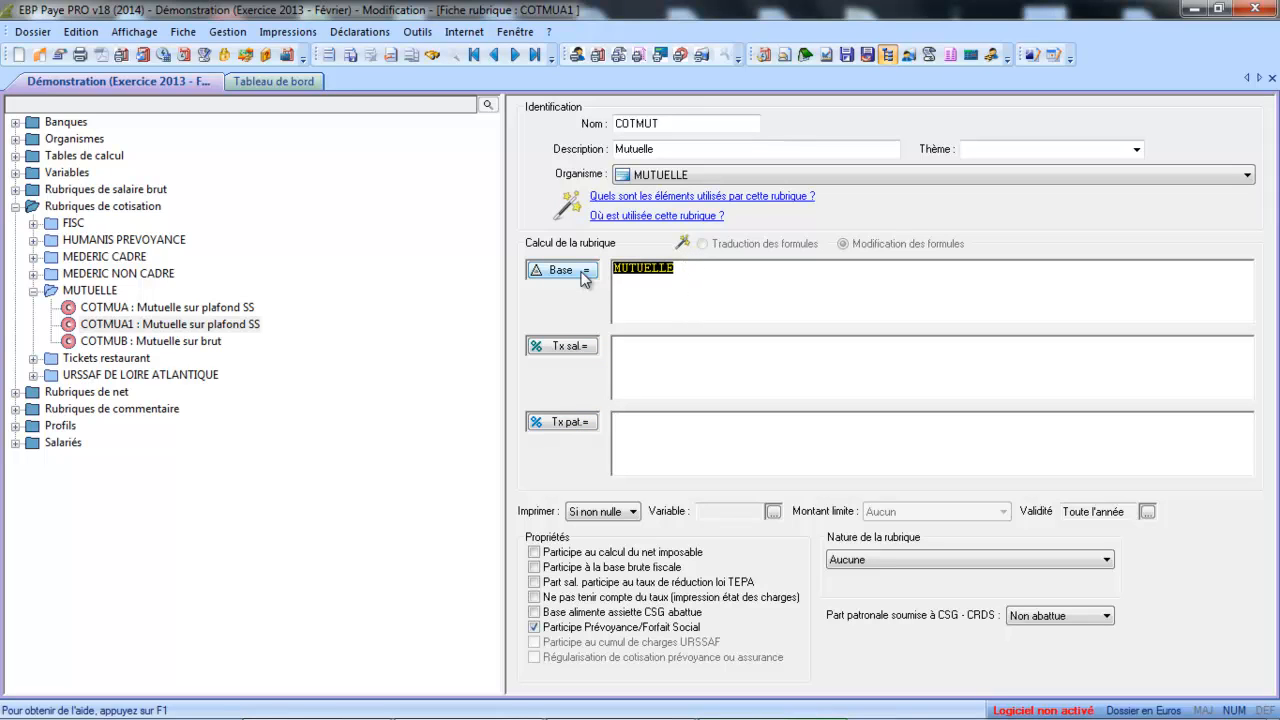
pyautogui.press('Delete')
pyautogui.click(634, 428)
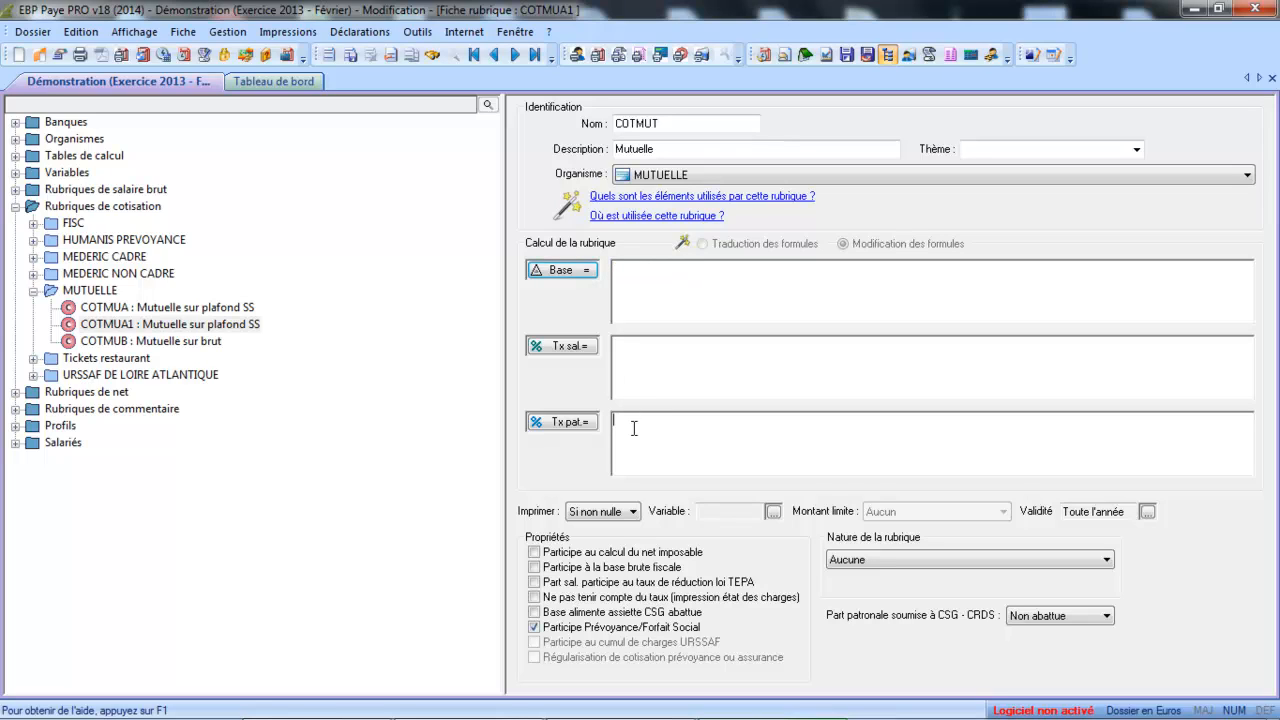
pyautogui.hotkey('ctrl', 'v')
# Move the MUTUELLE variable from the employer rate to the employee rate and back to the Base formula
pyautogui.moveTo(688, 422); pyautogui.dragTo(559, 420)
pyautogui.hotkey('ctrl', 'c')
pyautogui.press('Delete')
pyautogui.click(670, 367)
pyautogui.hotkey('ctrl', 'v')
pyautogui.moveTo(683, 347); pyautogui.dragTo(550, 327)
pyautogui.hotkey('ctrl', 'c')
pyautogui.press('Delete')
pyautogui.hotkey('ctrl', 'v')
# Enter 50 again as the employee and employer rates of the COTMUT item and save it
pyautogui.click(664, 348)
pyautogui.write('50')
pyautogui.click(663, 456)
pyautogui.write('50')
pyautogui.click(352, 56)
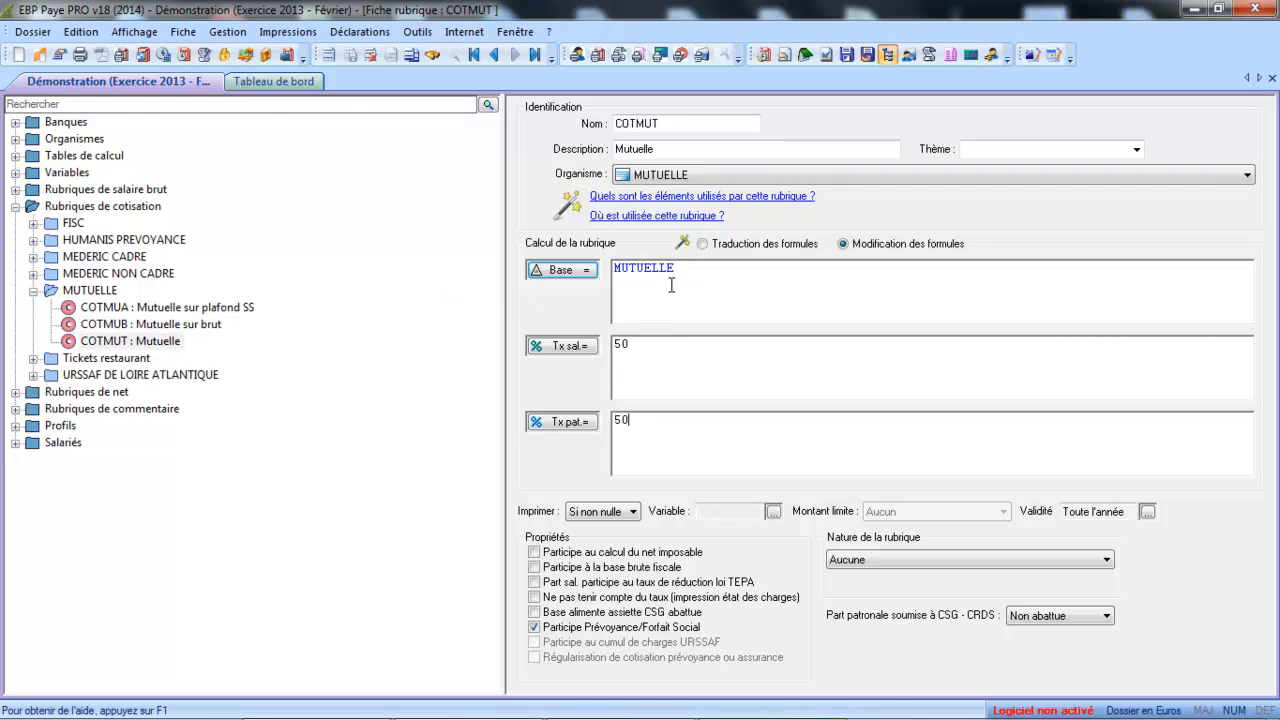
# Change the COTMUB item's description to "Mutuelle sur brut non cadre" and save it
pyautogui.click(188, 330)
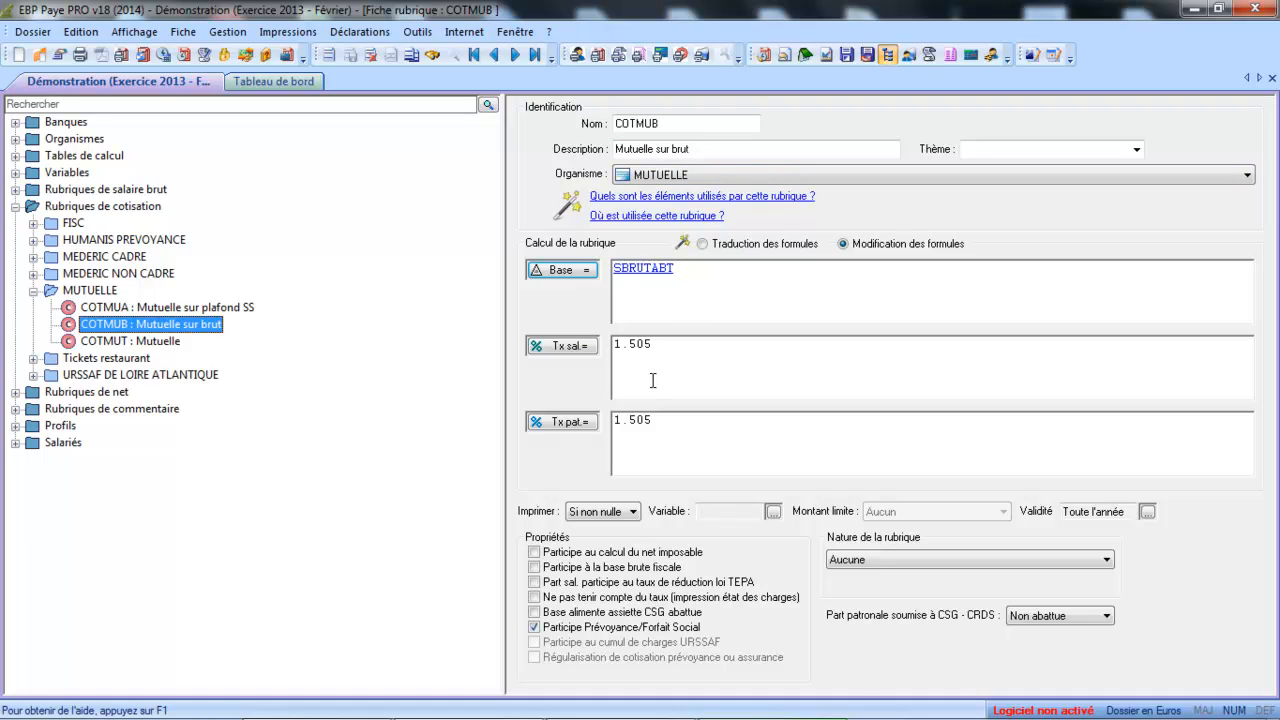
pyautogui.click(728, 145)
pyautogui.write('no')
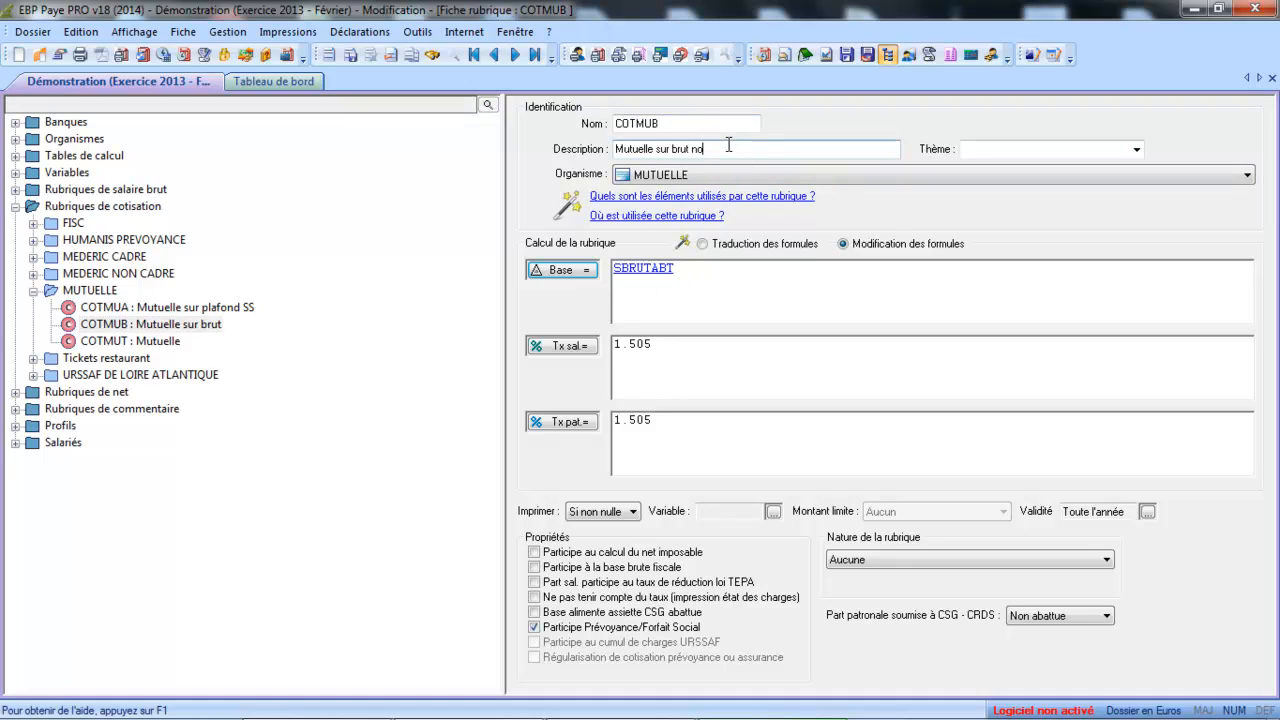
pyautogui.write('n cadre')
pyautogui.click(352, 55)
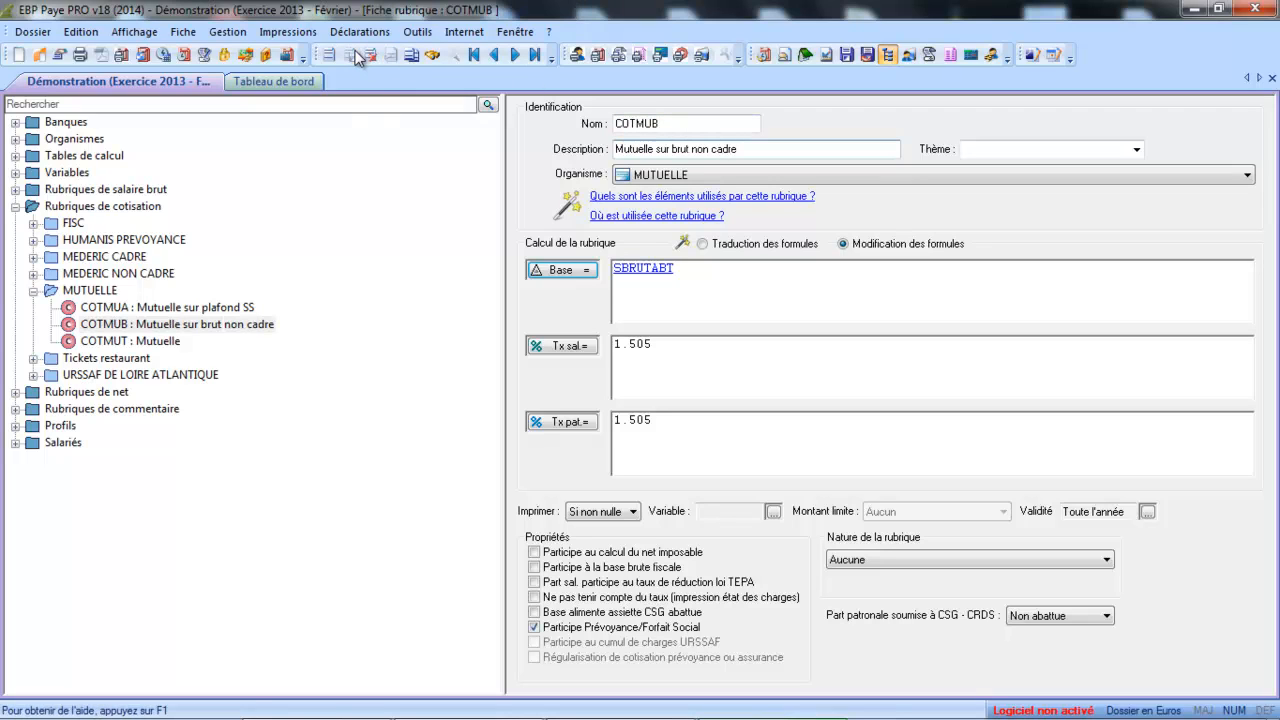
# Duplicate the COTMUB item and change the copy's description to "Mutuelle sur brut cadre"
pyautogui.click(410, 55)
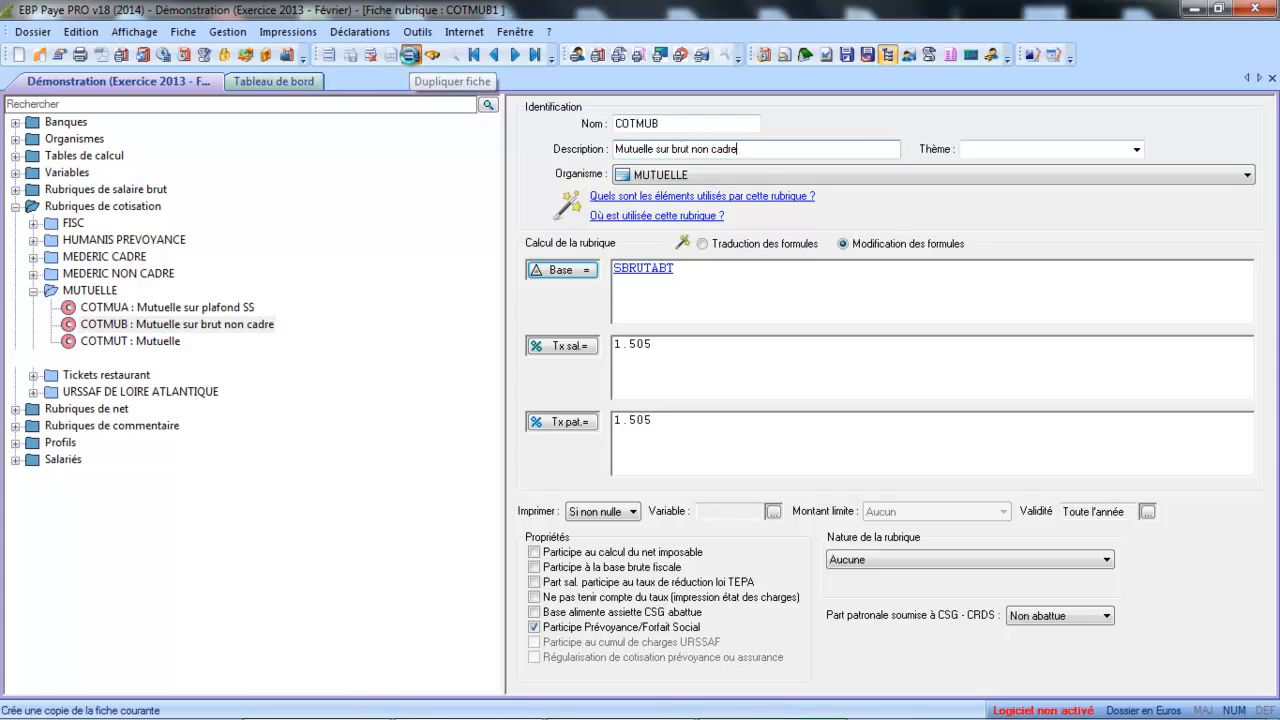
pyautogui.doubleClick(703, 149)
pyautogui.press('BackSpace')
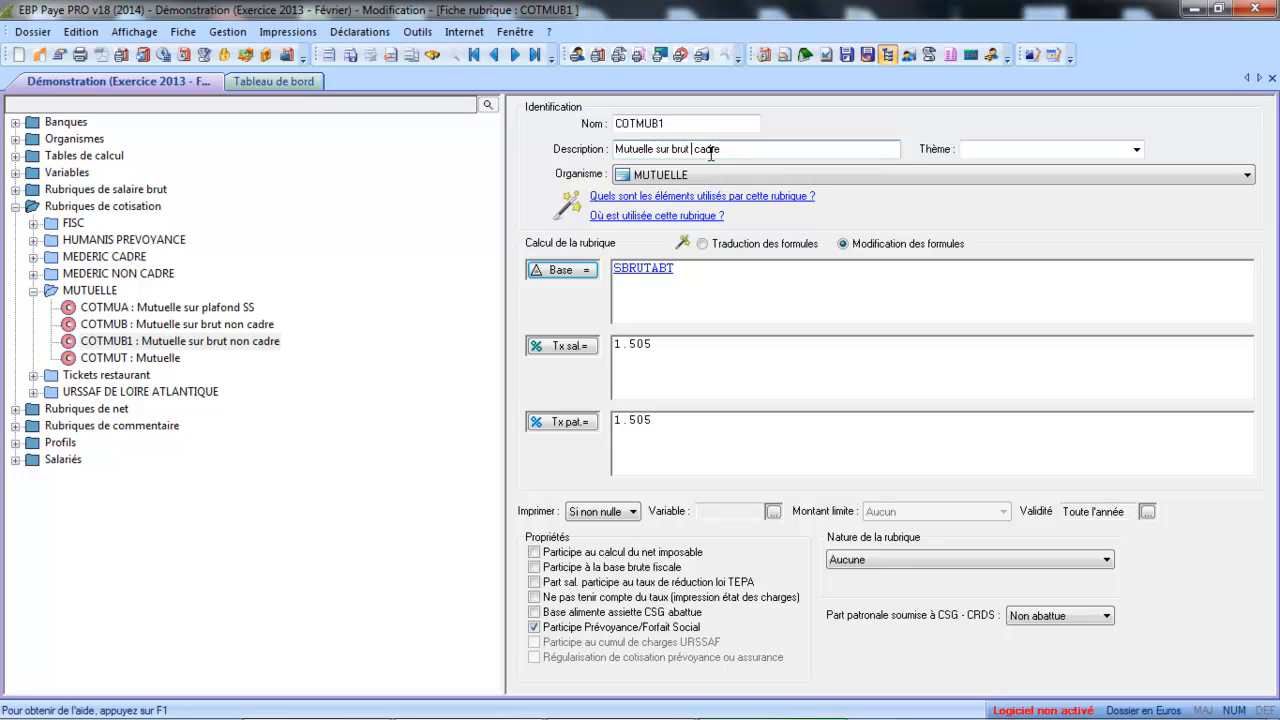
# Set the employee rate to 1.2 and the employer rate to 1.8 for the COTMUB1 item and save it
pyautogui.click(656, 343)
pyautogui.press('BackSpace')
pyautogui.press('BackSpace')
pyautogui.press('BackSpace')
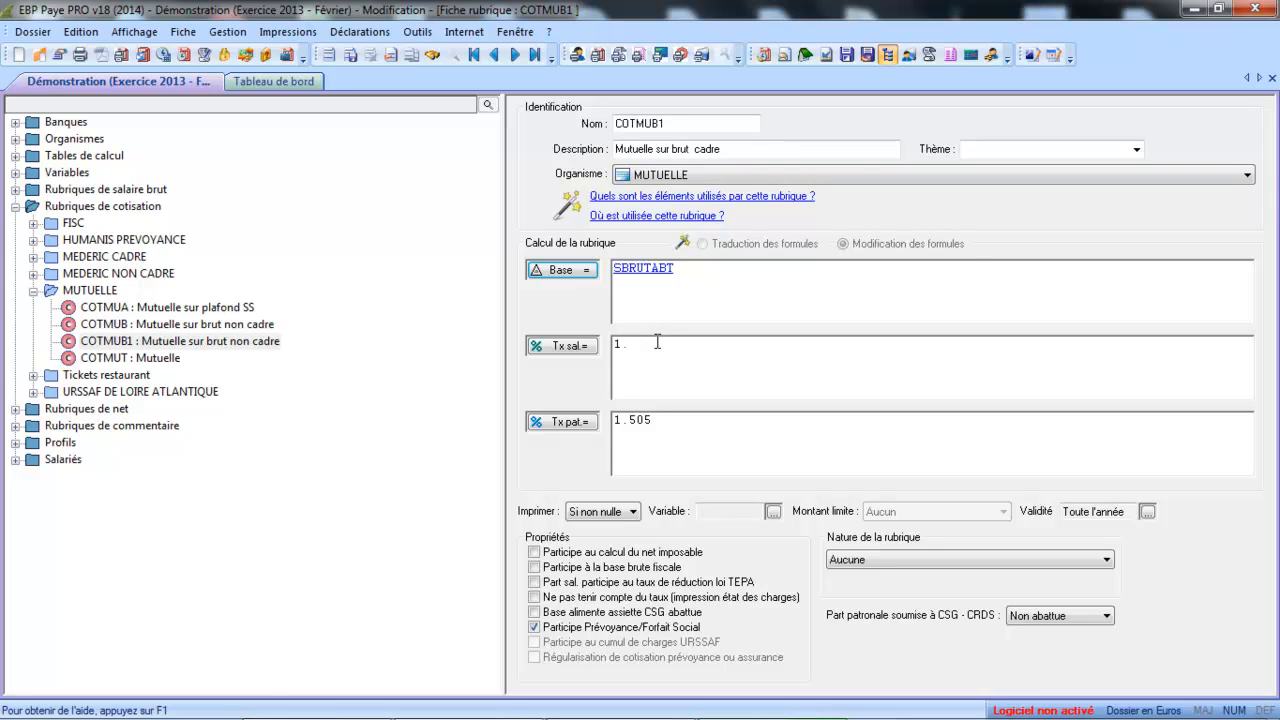
pyautogui.write('2')
pyautogui.press('BackSpace')
pyautogui.press('BackSpace')
pyautogui.press('BackSpace')
pyautogui.write('8')
pyautogui.press('Tab')
pyautogui.click(349, 54)
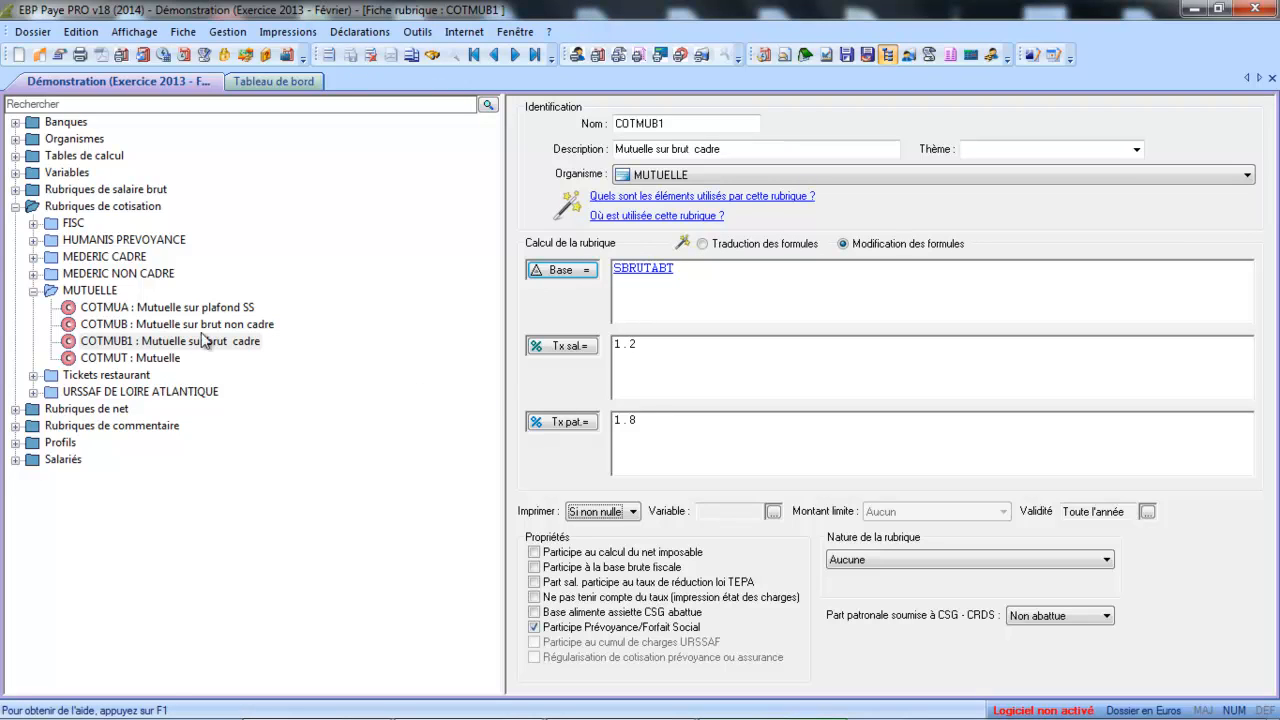
# Duplicate the COTPREVA item under HUMANIS PREVOYANCE and change the copy's description to "Prévoyance non cadre TA"
pyautogui.click(33, 291)
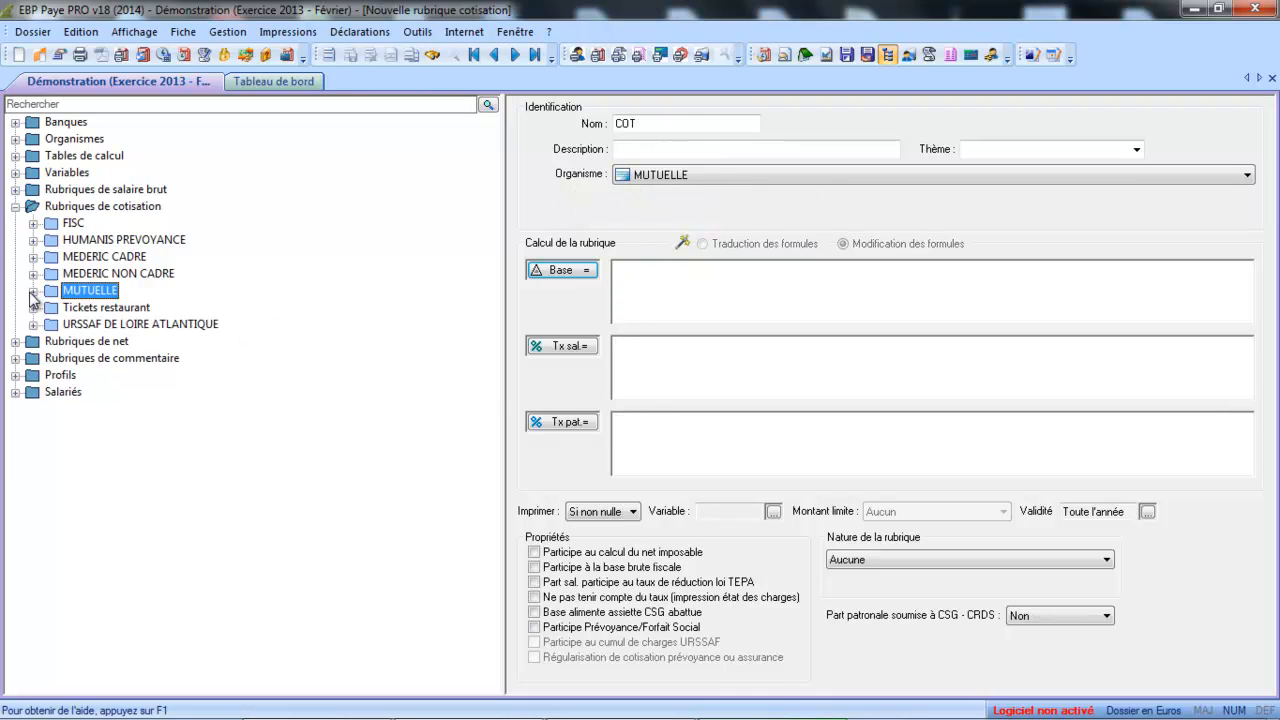
pyautogui.click(33, 240)
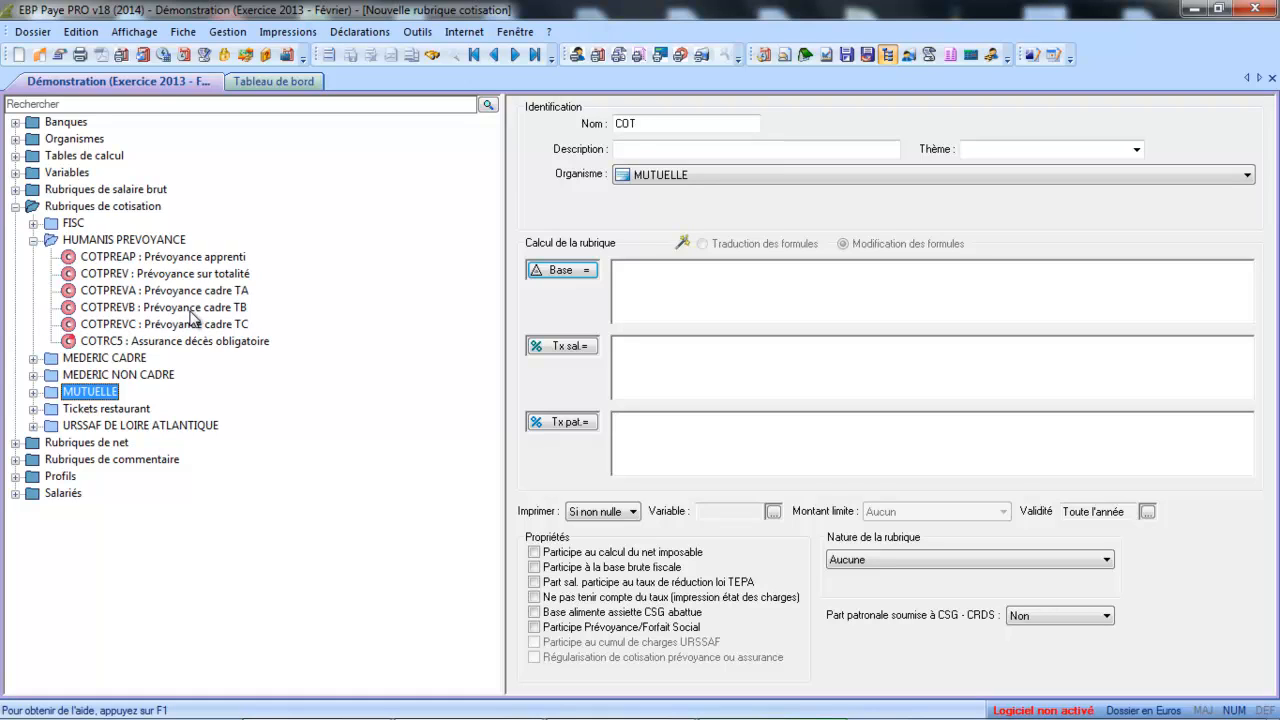
pyautogui.click(208, 280)
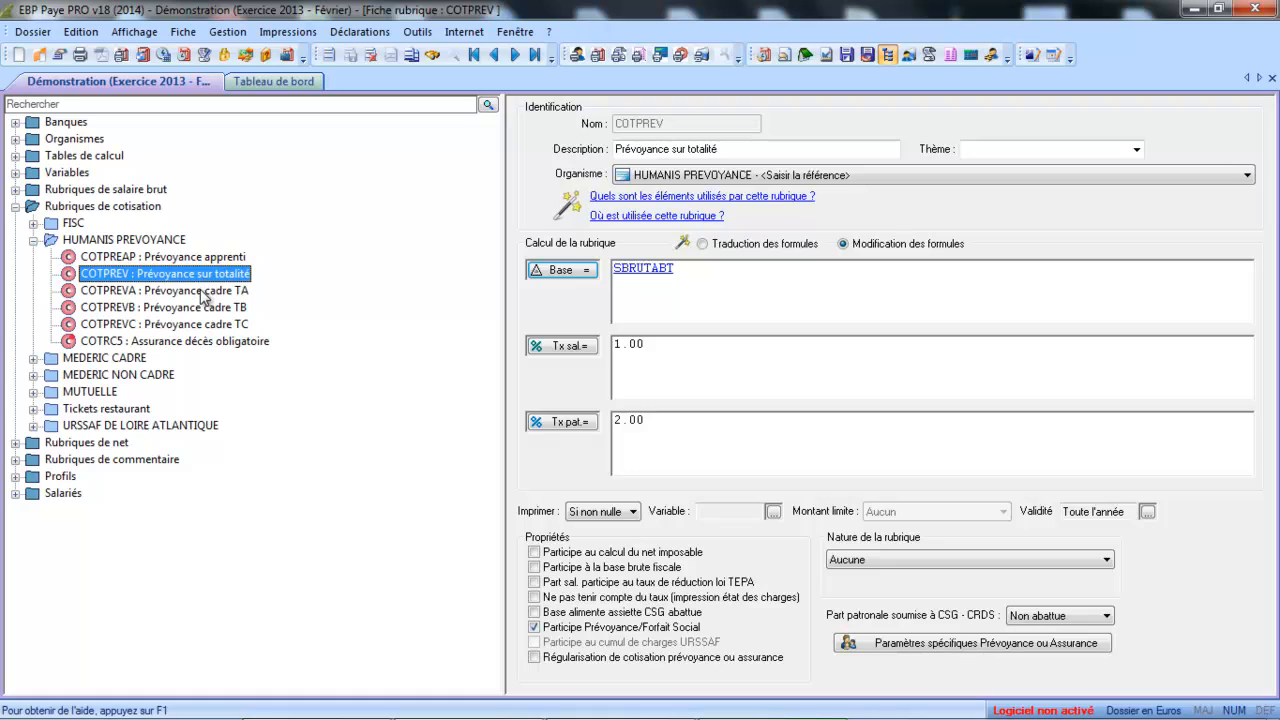
pyautogui.click(203, 292)
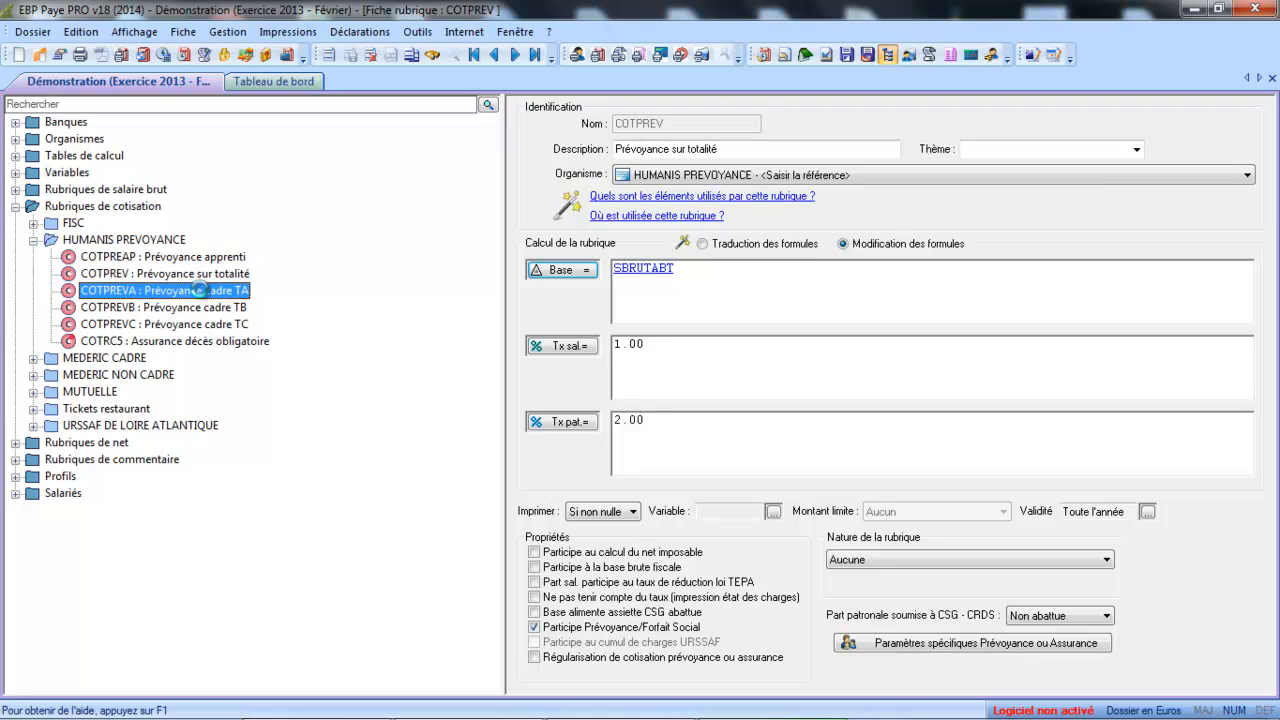
pyautogui.click(412, 55)
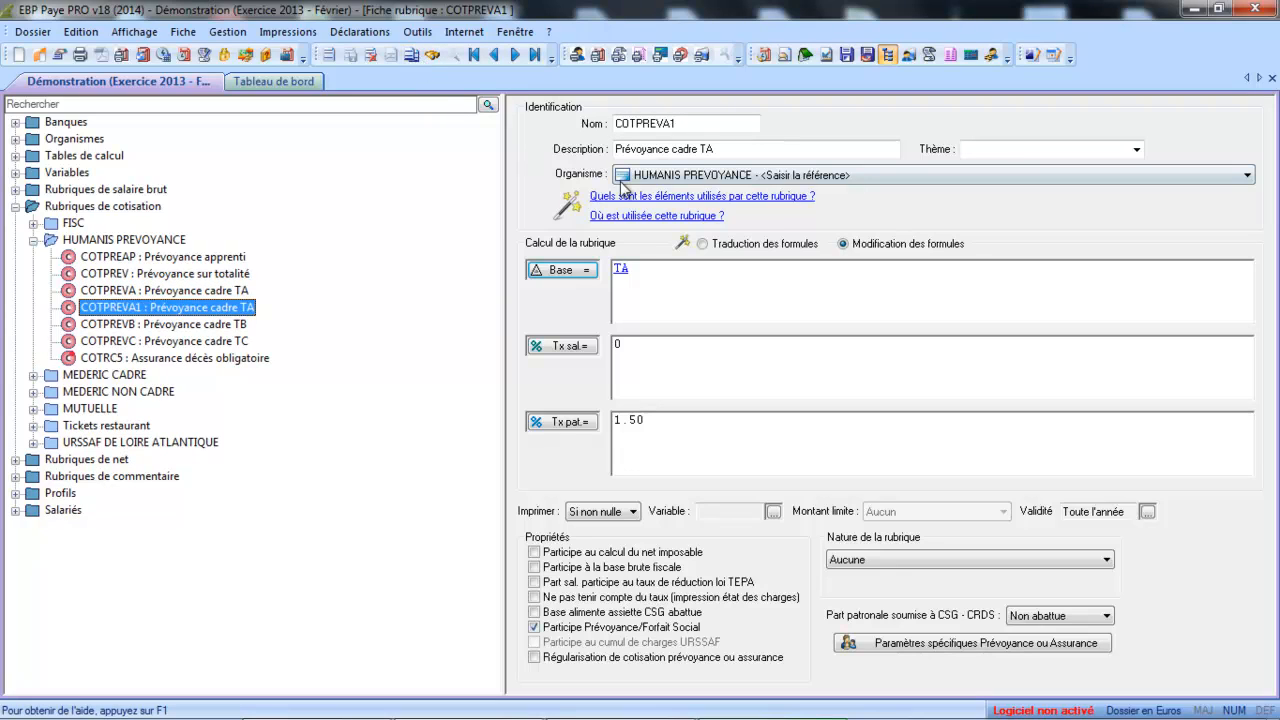
pyautogui.click(673, 150)
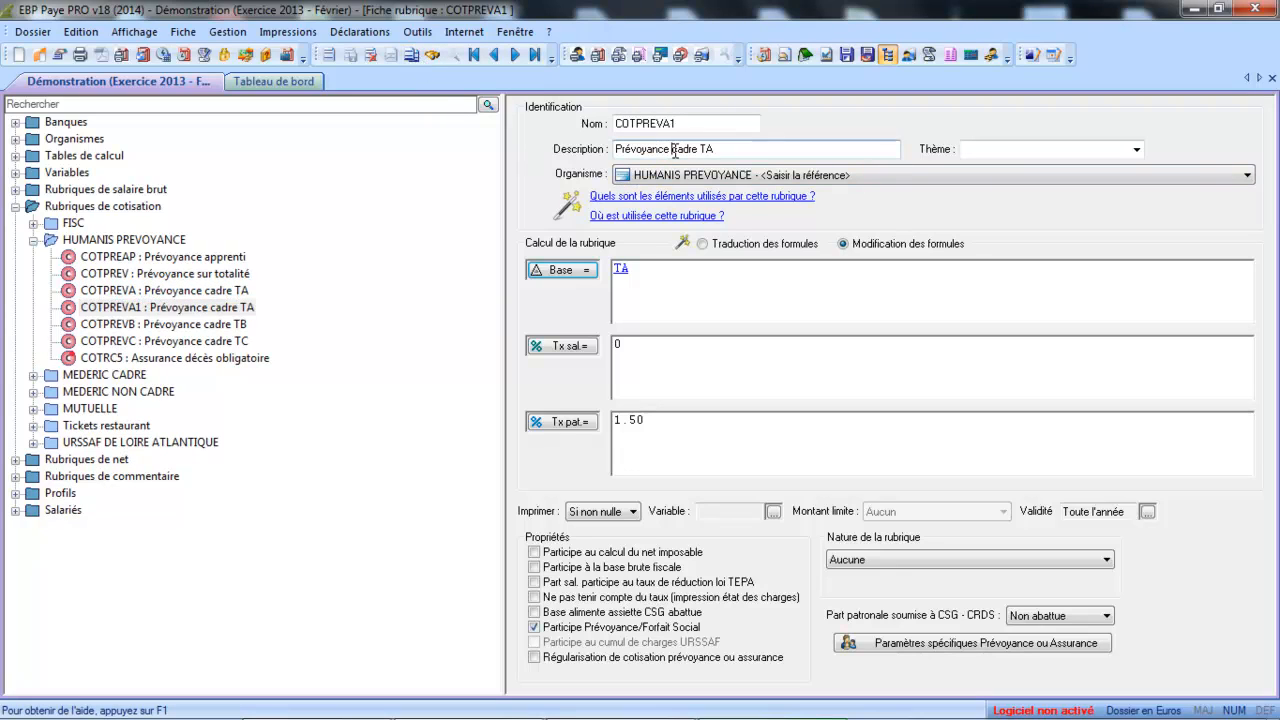
pyautogui.write('non')
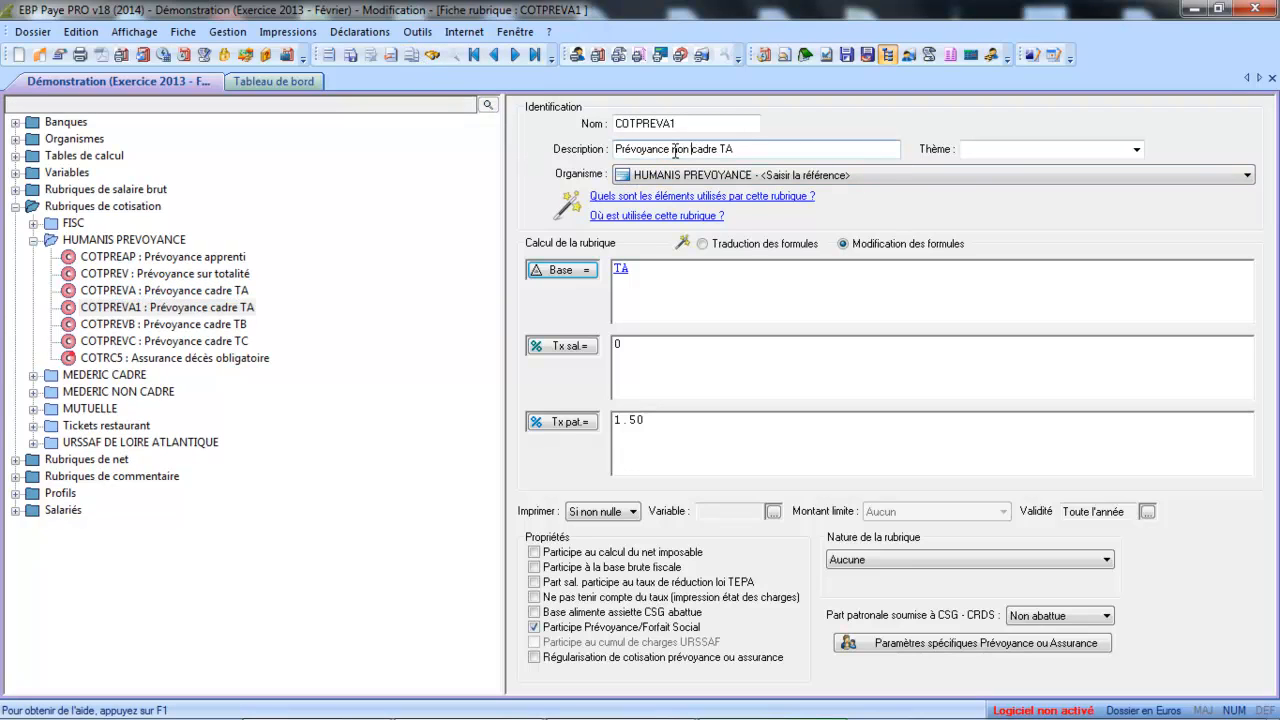
# Set the employer rate of the COTPREVA1 item to 1.3 and save it
pyautogui.doubleClick(643, 351)
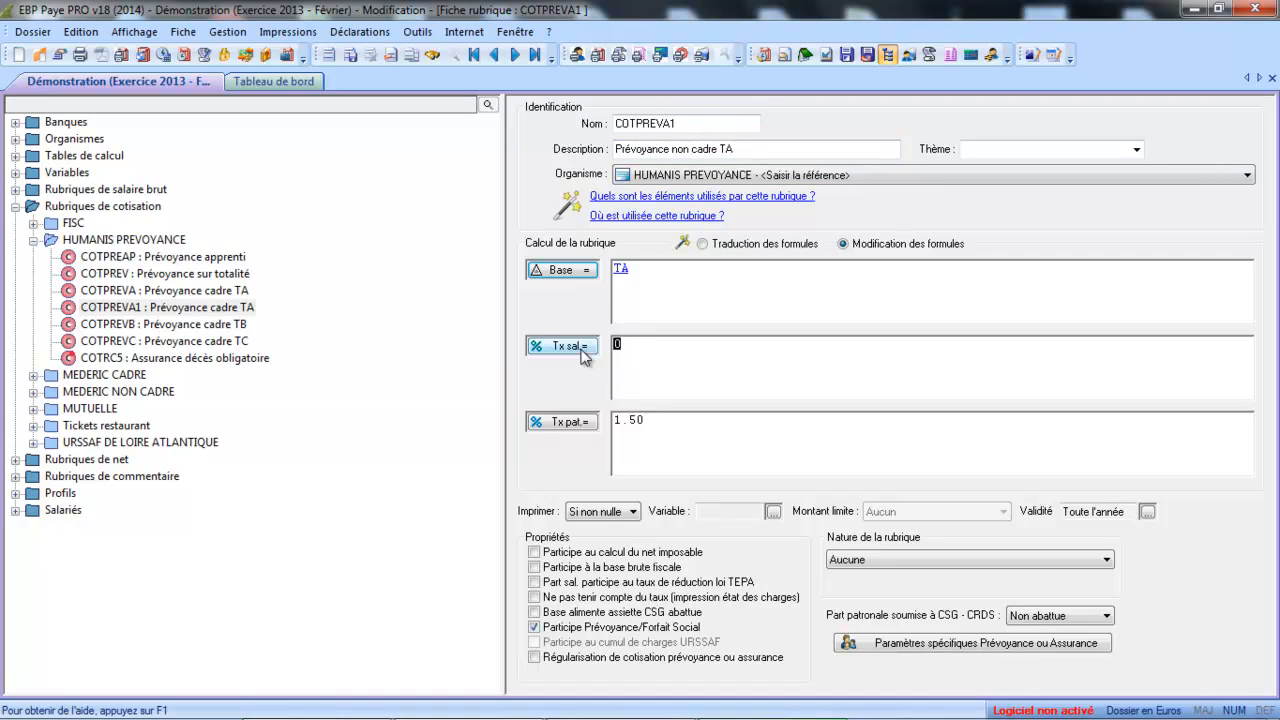
pyautogui.click(657, 430)
pyautogui.press('BackSpace')
pyautogui.press('BackSpace')
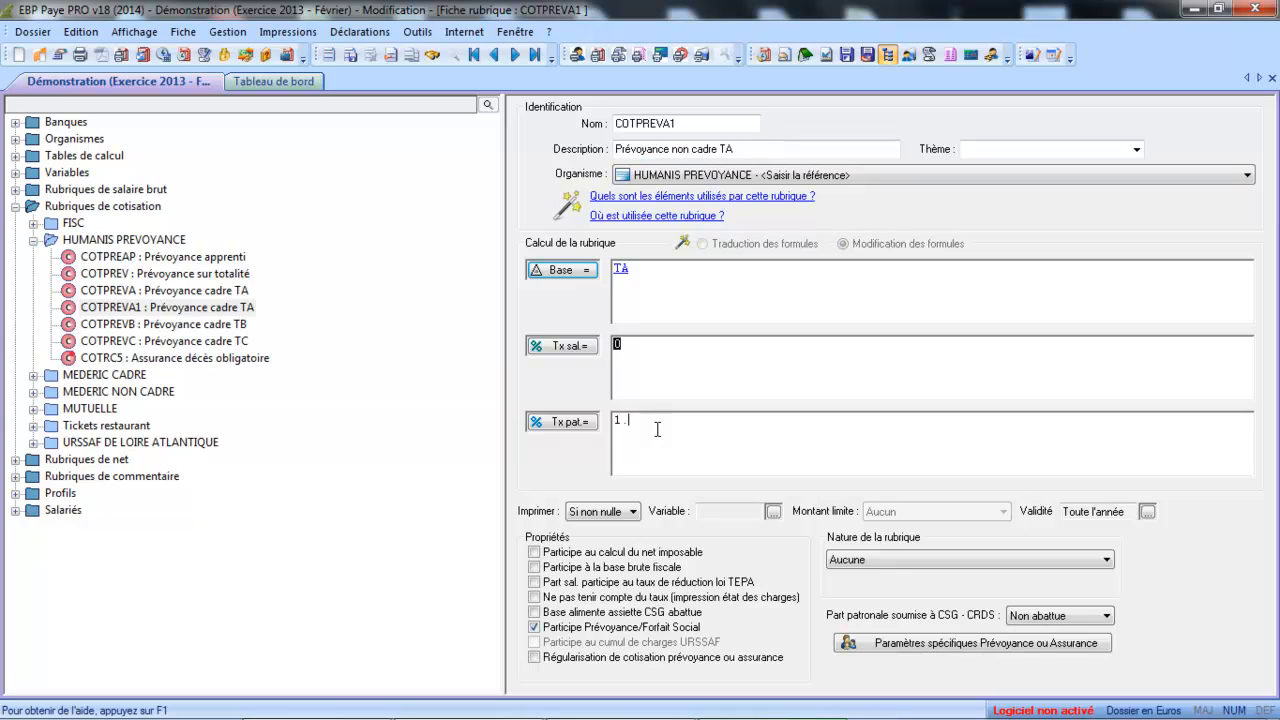
pyautogui.click(352, 57)
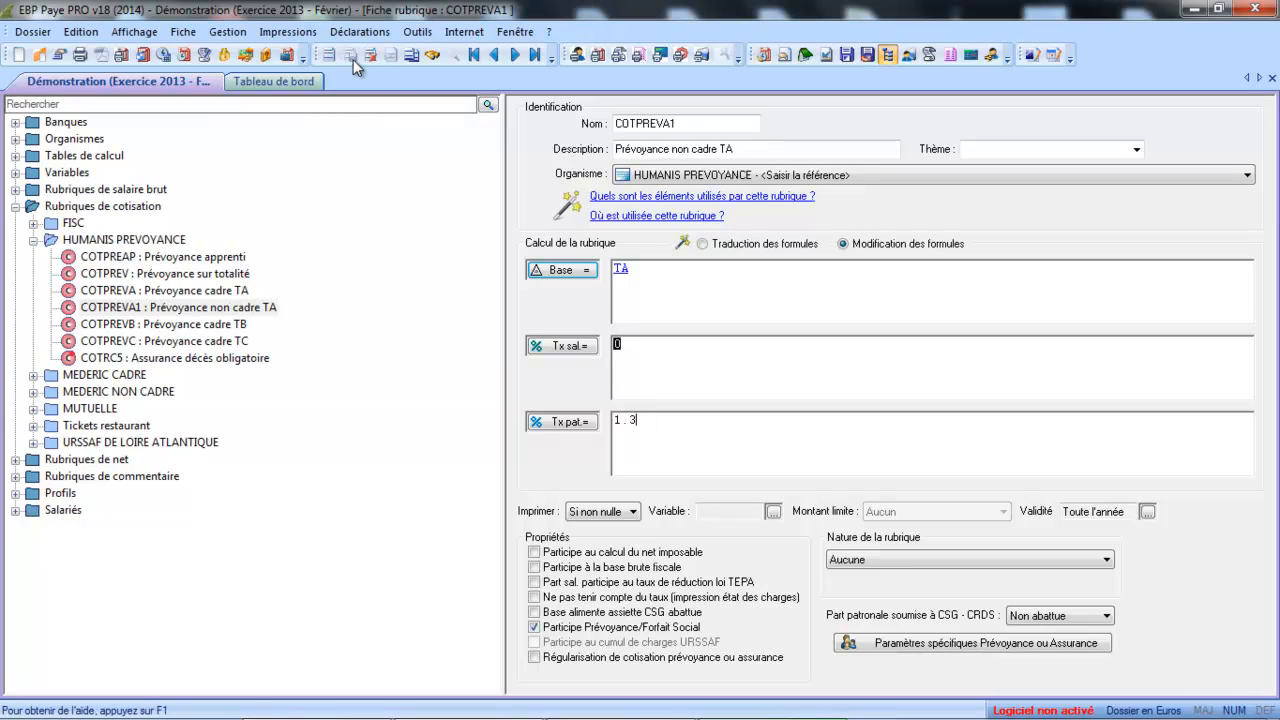
# Duplicate the COTPREVB item and change the copy's description to "Prévoyance non cadre TB"
pyautogui.click(215, 329)
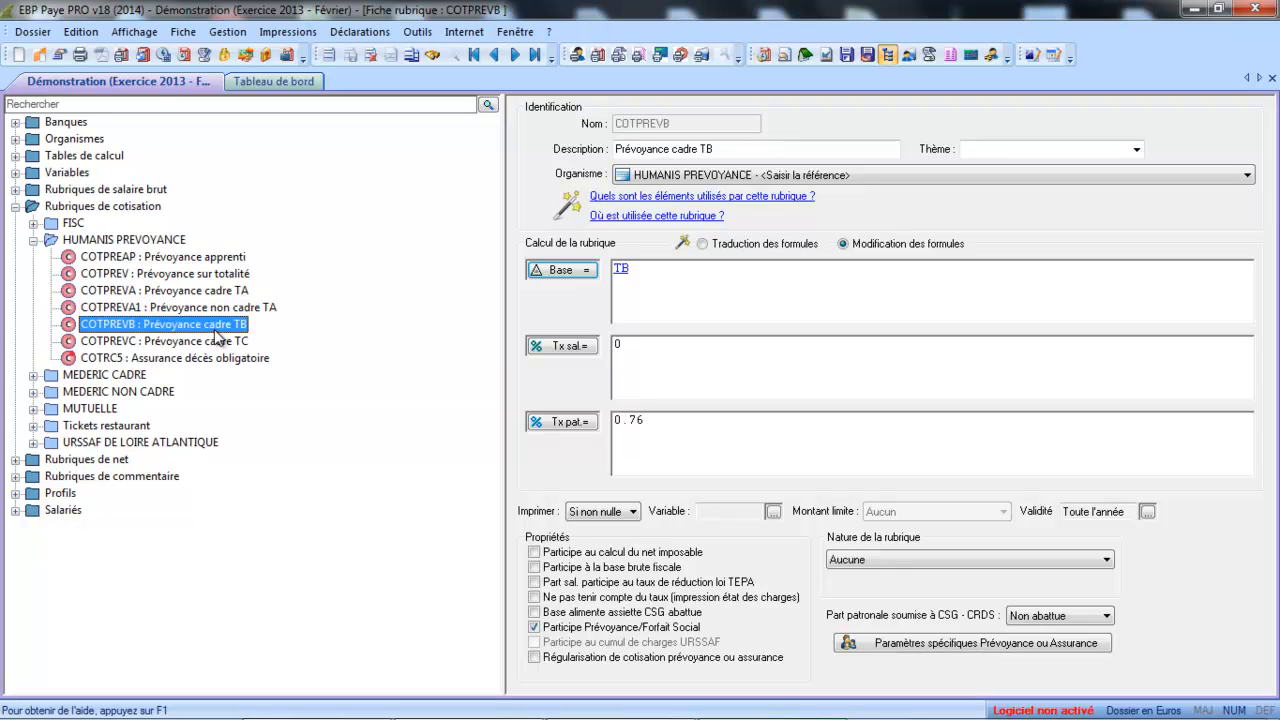
pyautogui.click(411, 56)
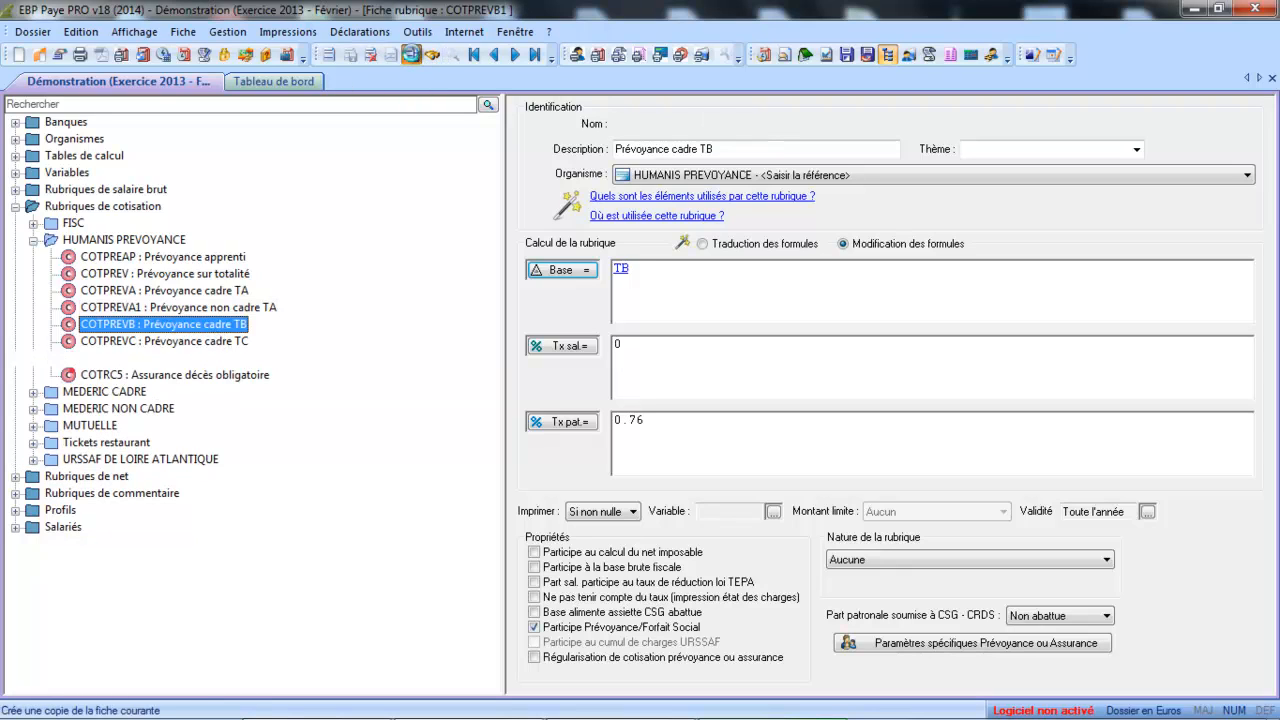
pyautogui.click(675, 150)
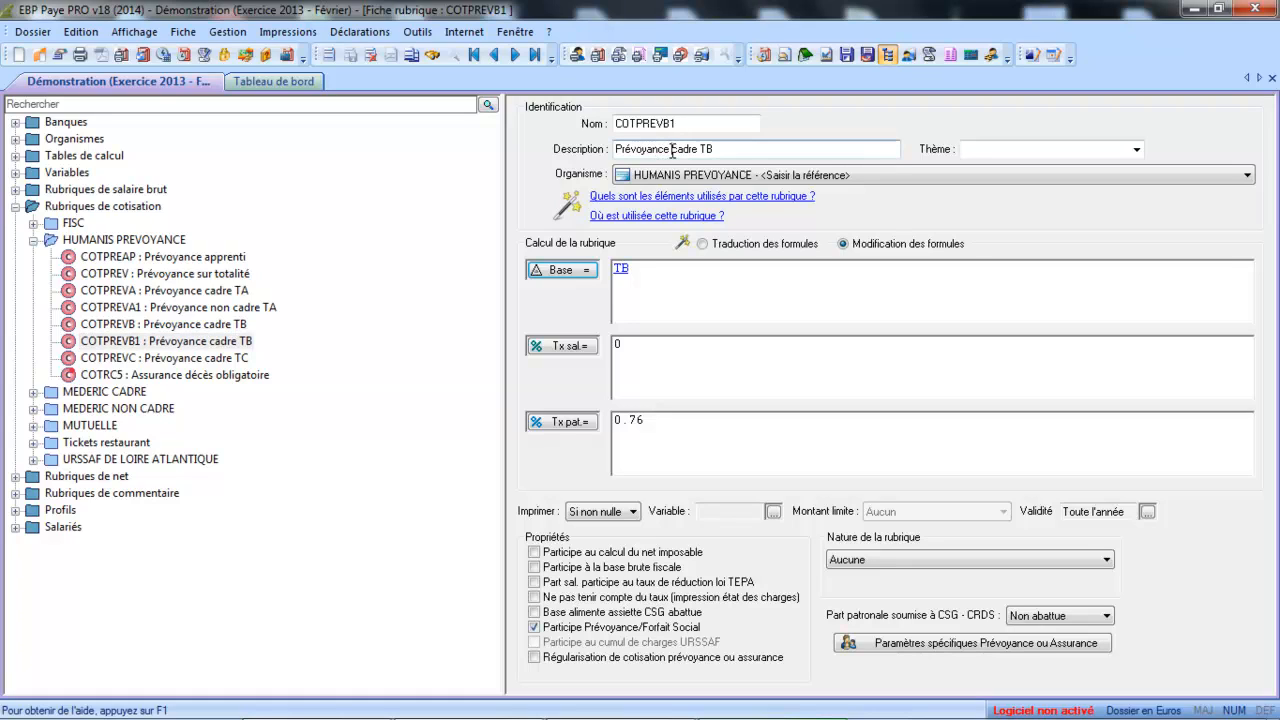
pyautogui.write('non')
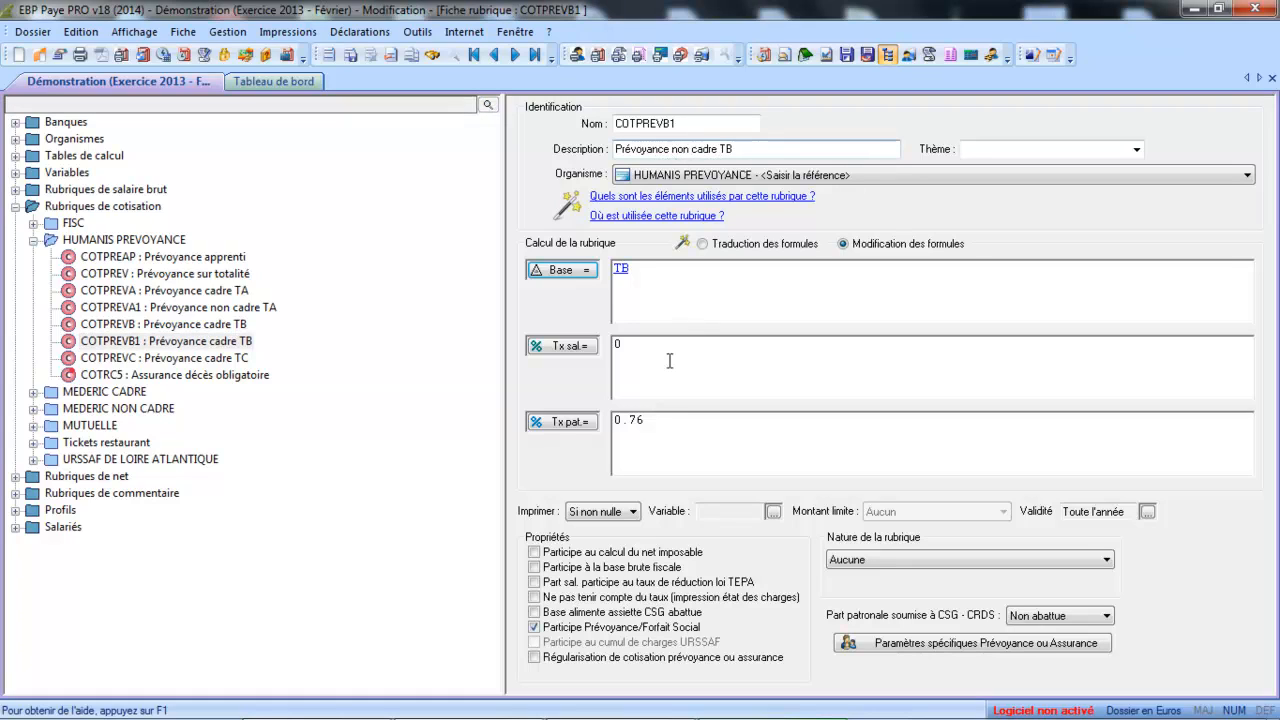
# Set the employer rate of the COTPREVB1 item to 0.60 and save it
pyautogui.click(655, 422)
pyautogui.press('BackSpace')
pyautogui.press('BackSpace')
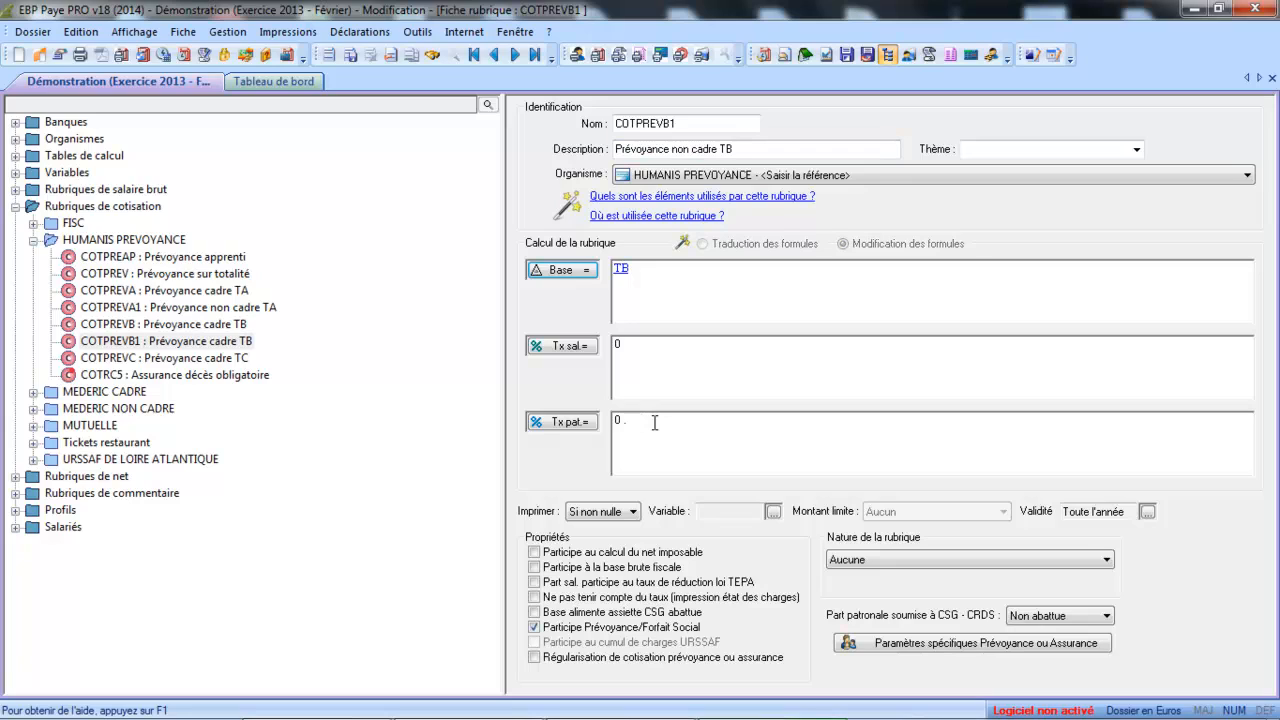
pyautogui.write('60')
pyautogui.click(350, 58)
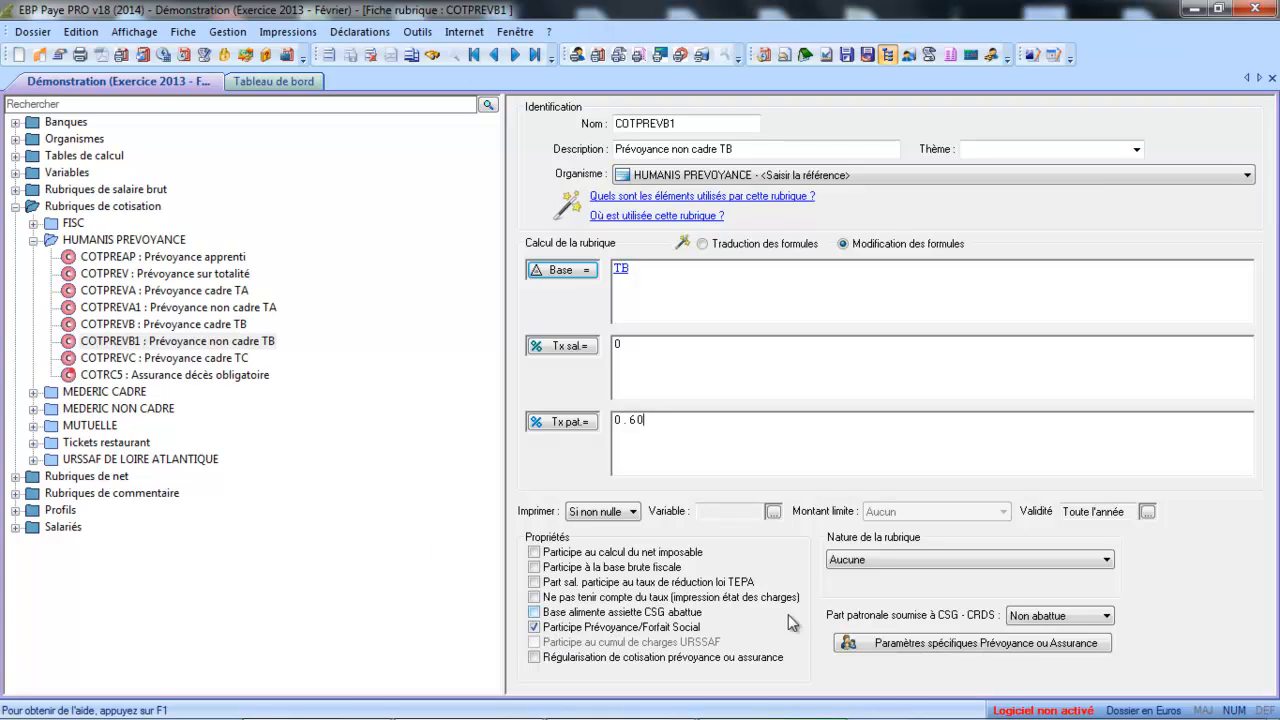
# Review the contribution items listed under MEDERIC NON CADRE and MEDERIC CADRE
pyautogui.click(34, 240)
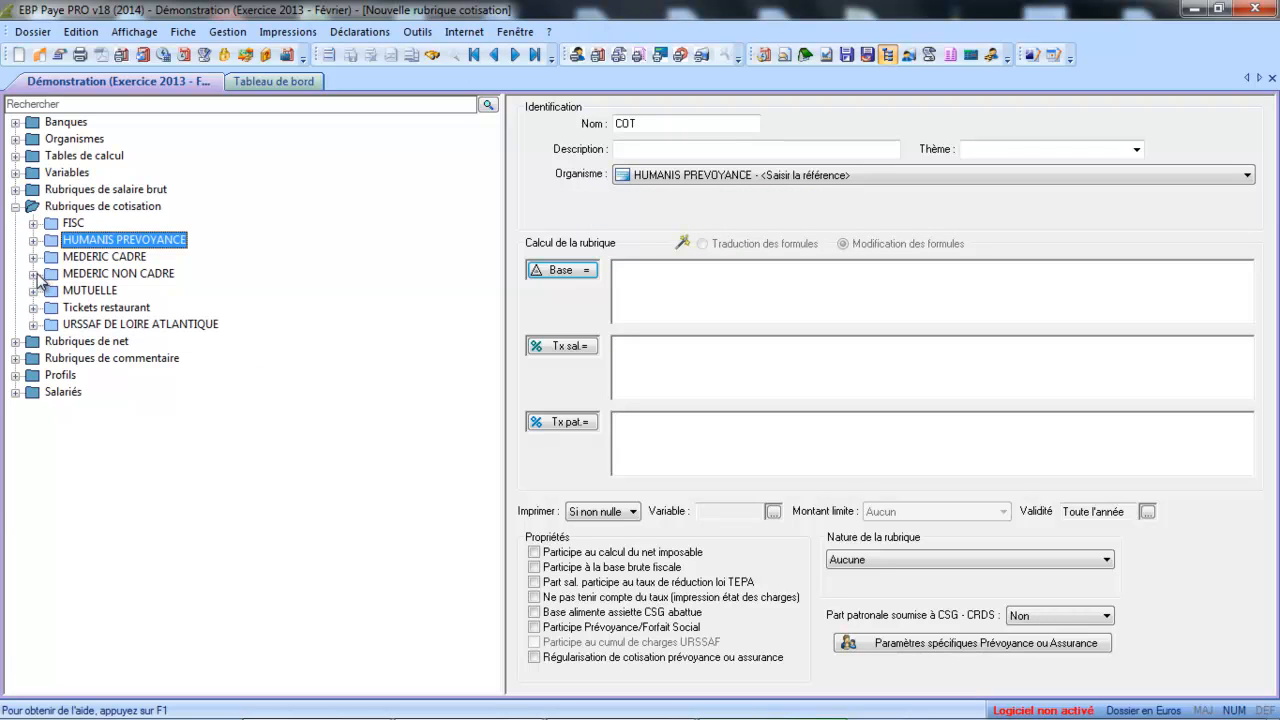
pyautogui.click(34, 273)
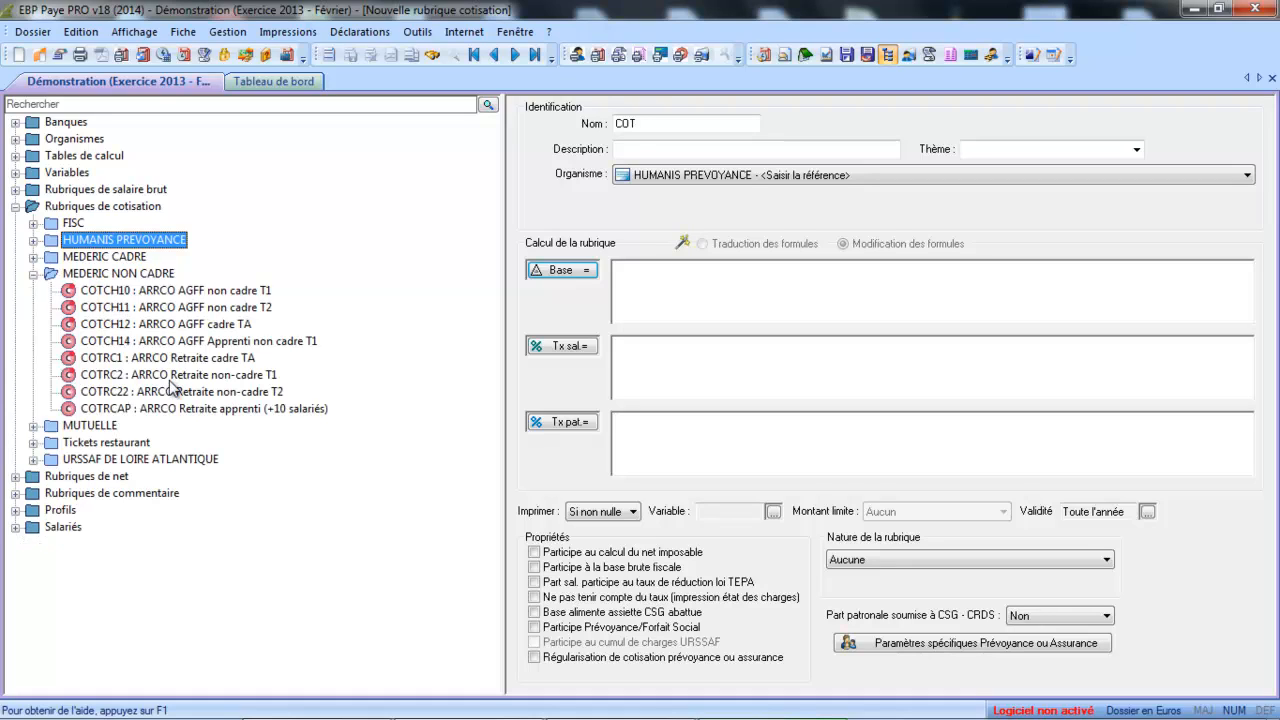
pyautogui.click(35, 273)
pyautogui.click(33, 257)
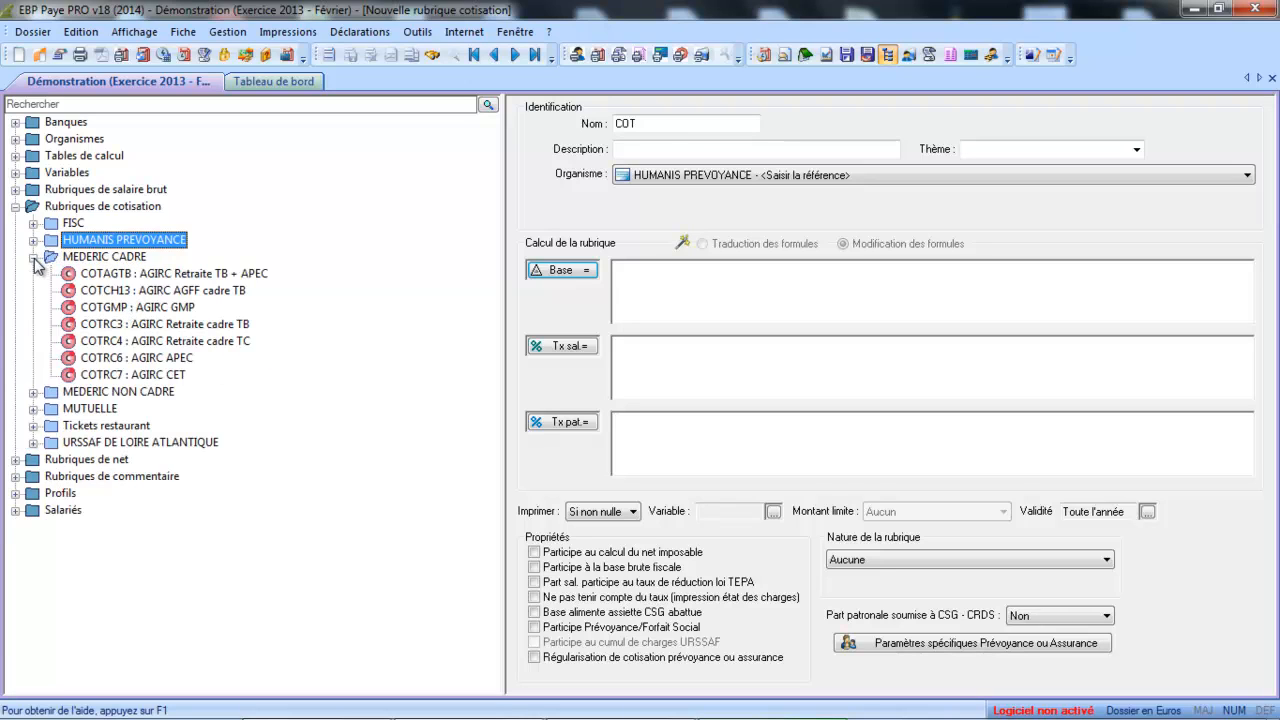
pyautogui.click(34, 257)
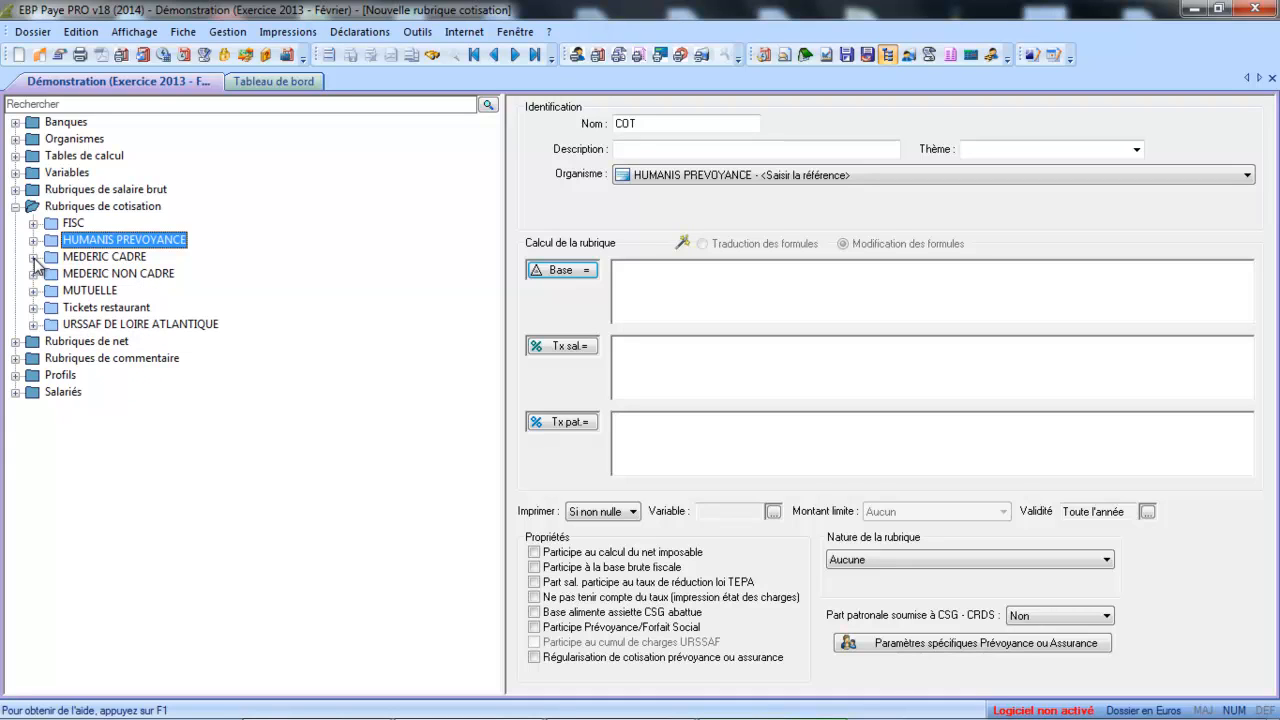
# Duplicate the GFRD travel expenses item among the net salary gains and name the copy GFRTRAIN
pyautogui.click(15, 341)
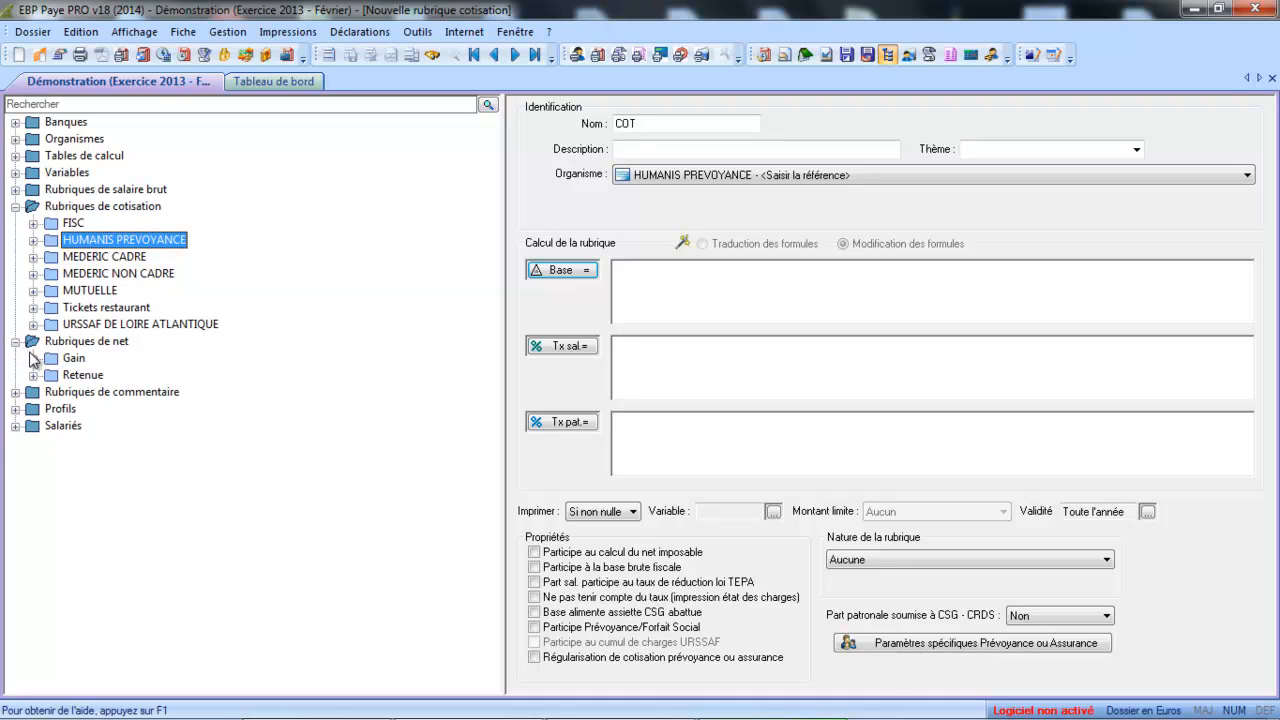
pyautogui.click(33, 358)
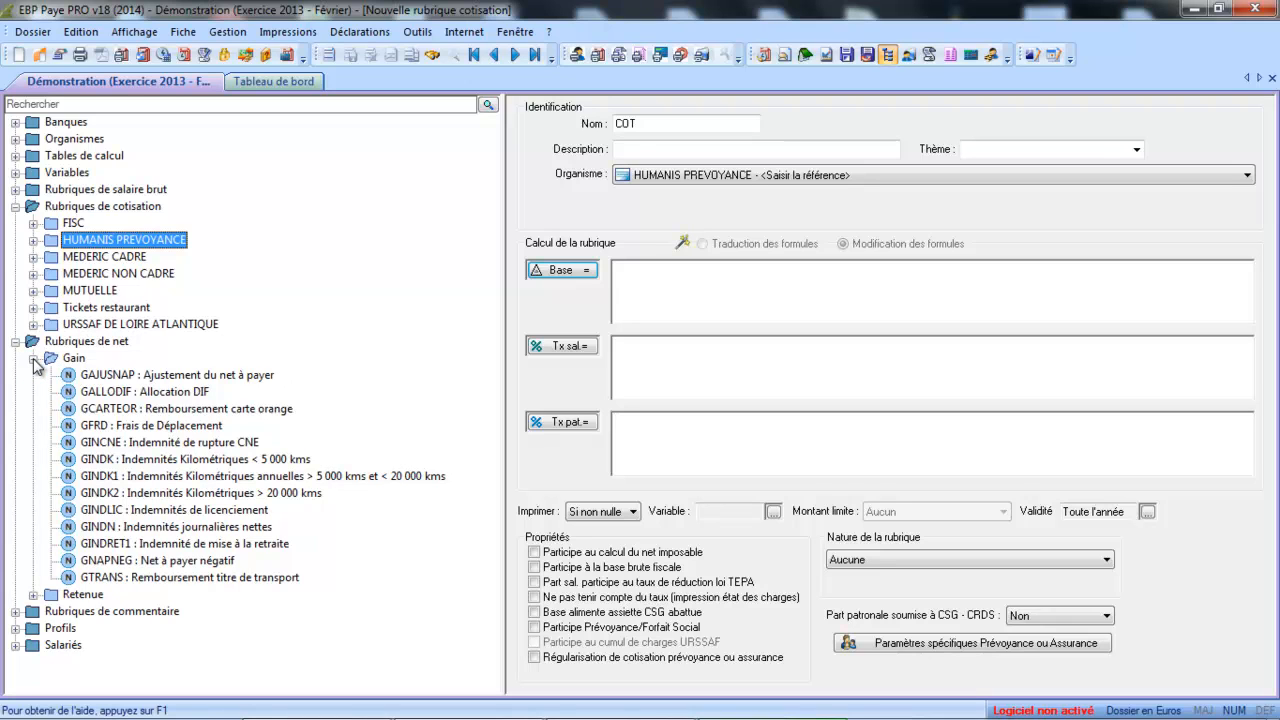
pyautogui.click(100, 428)
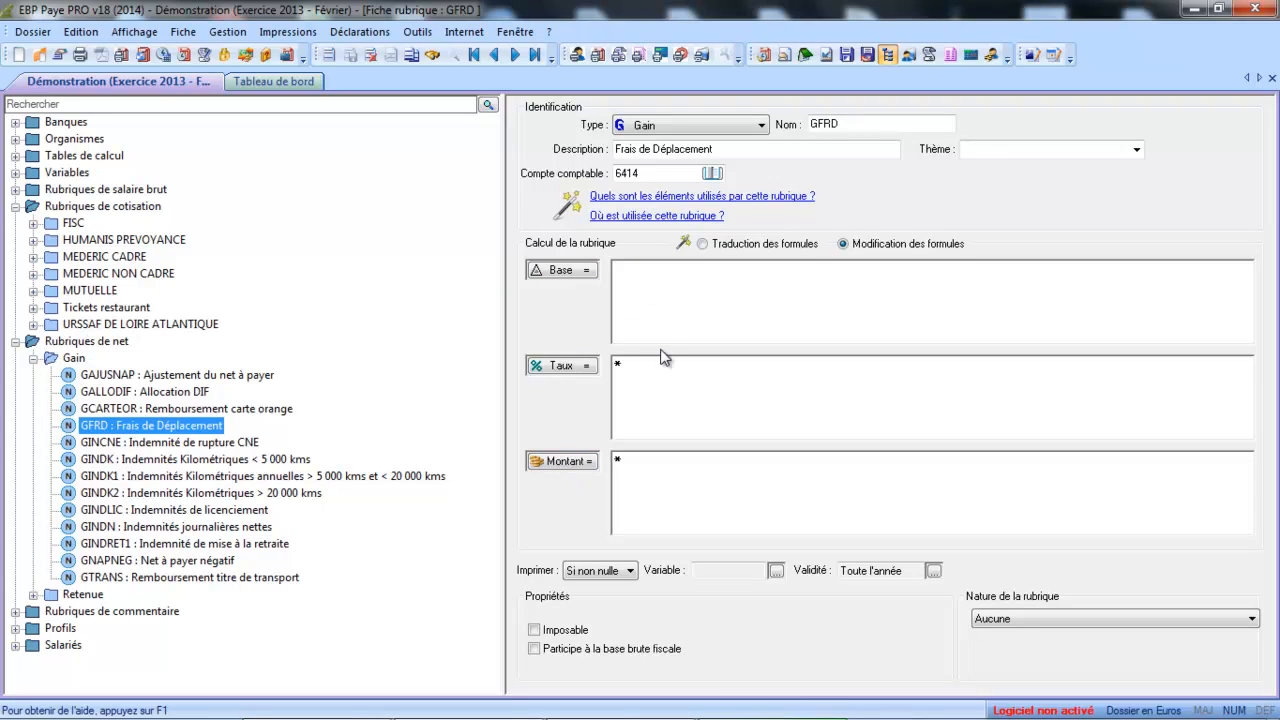
pyautogui.click(688, 315)
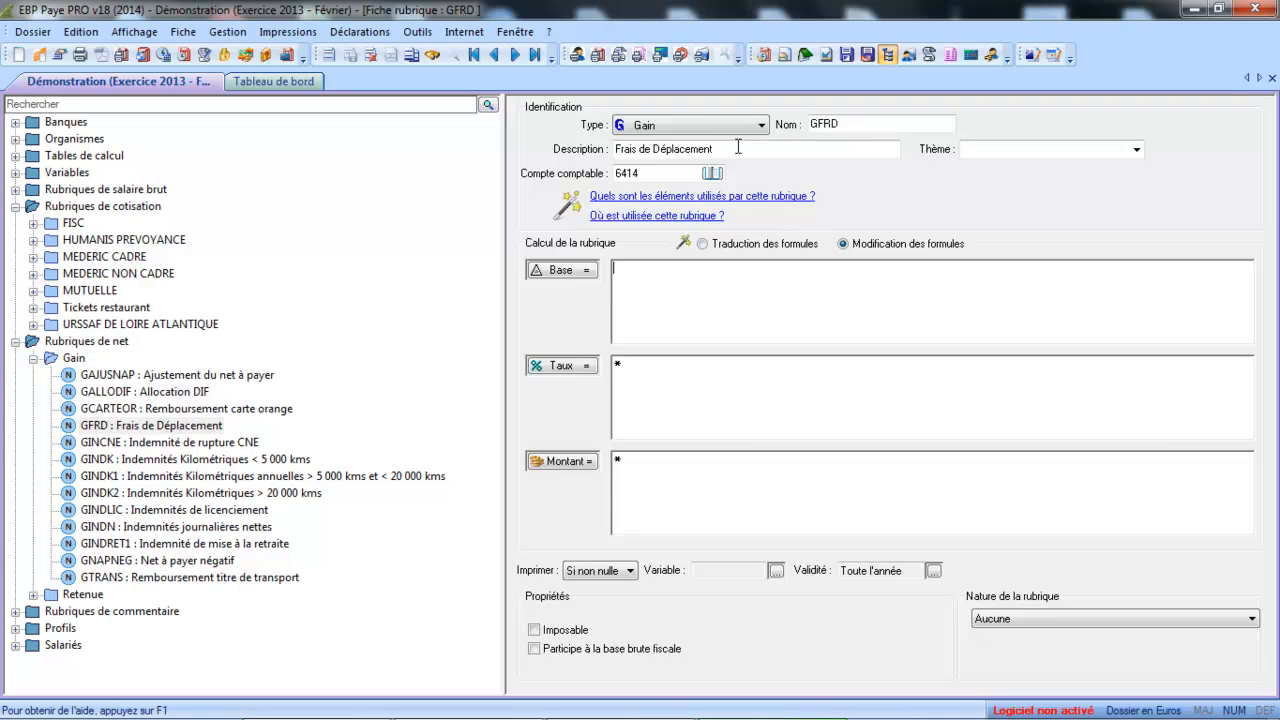
pyautogui.click(418, 58)
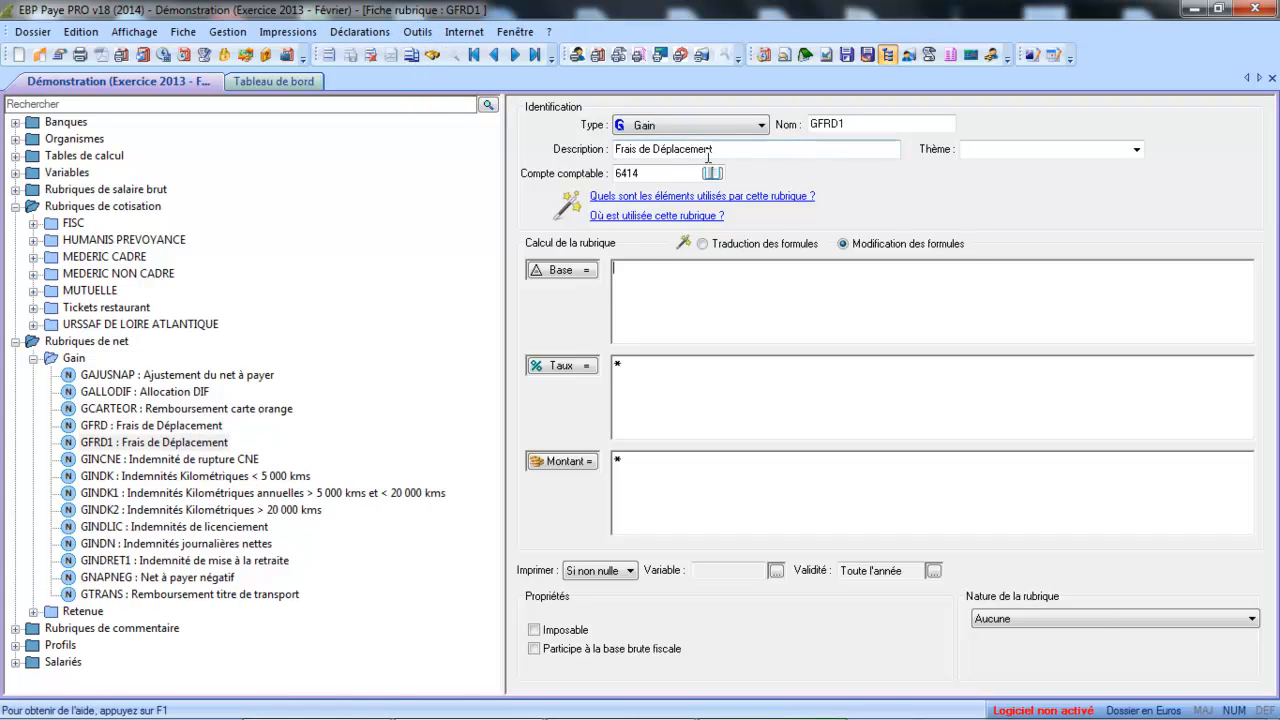
pyautogui.click(864, 125)
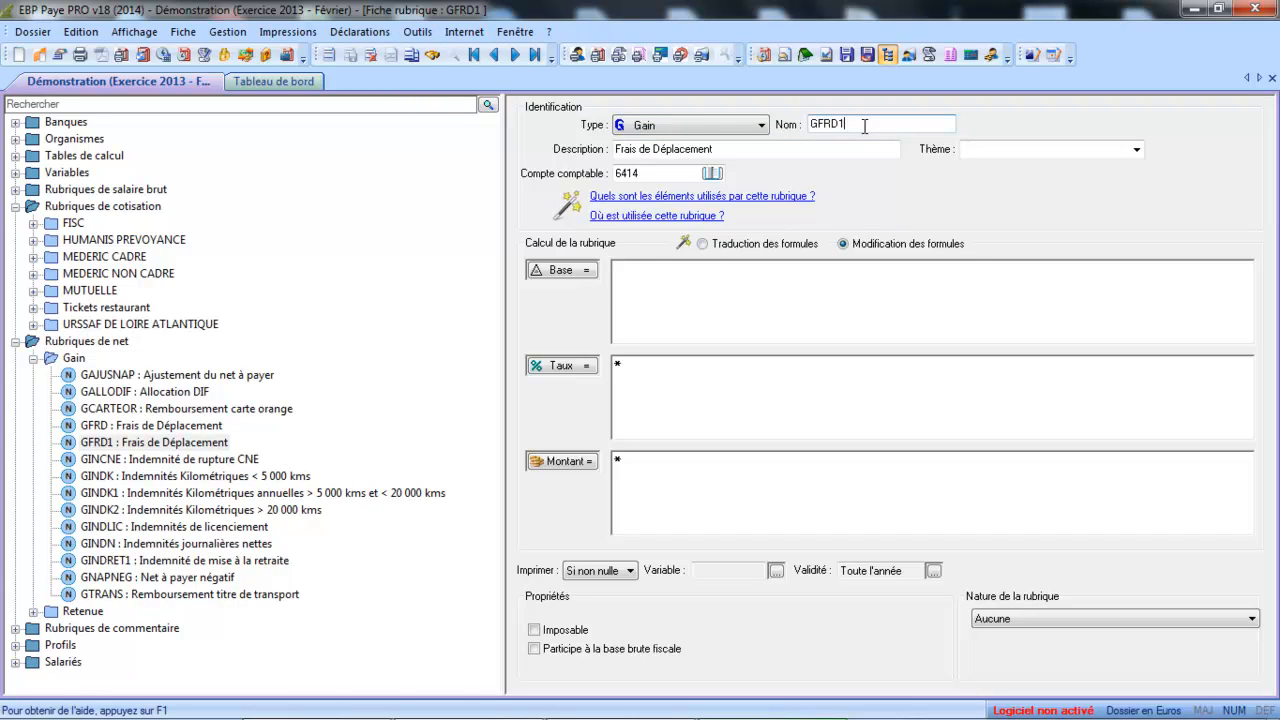
pyautogui.press('BackSpace')
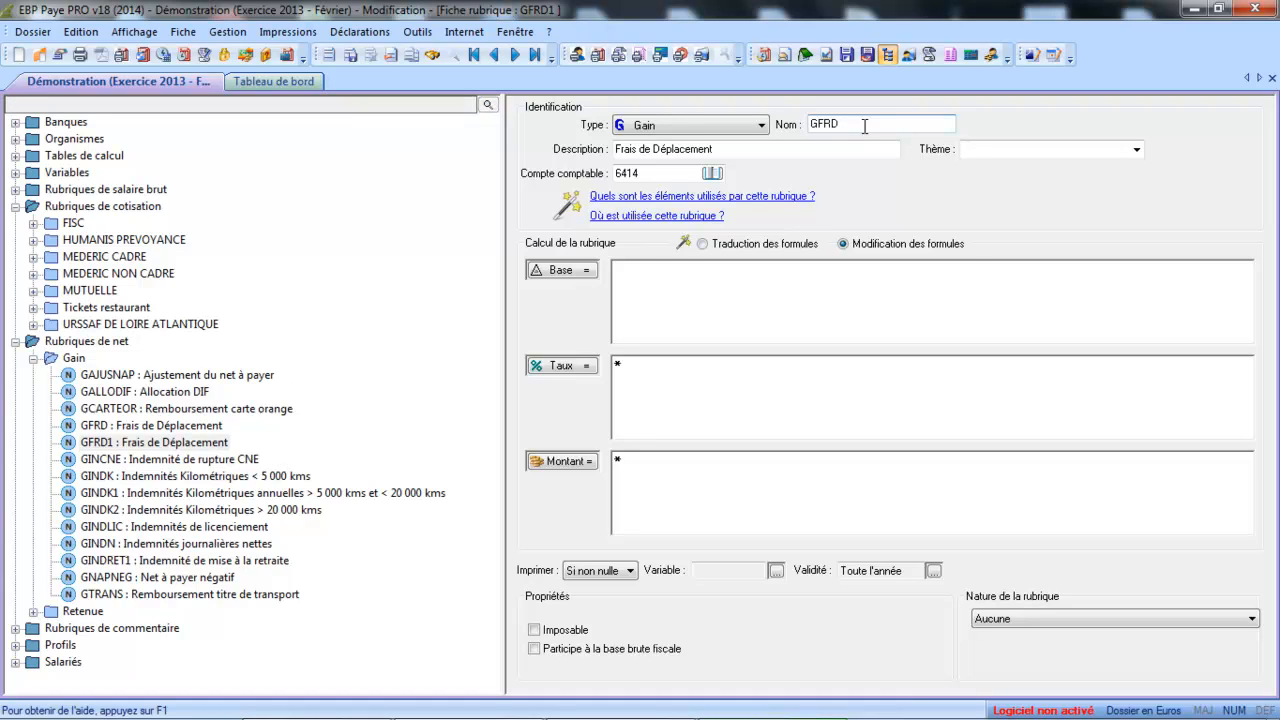
pyautogui.press('BackSpace')
pyautogui.write('TRAIN')
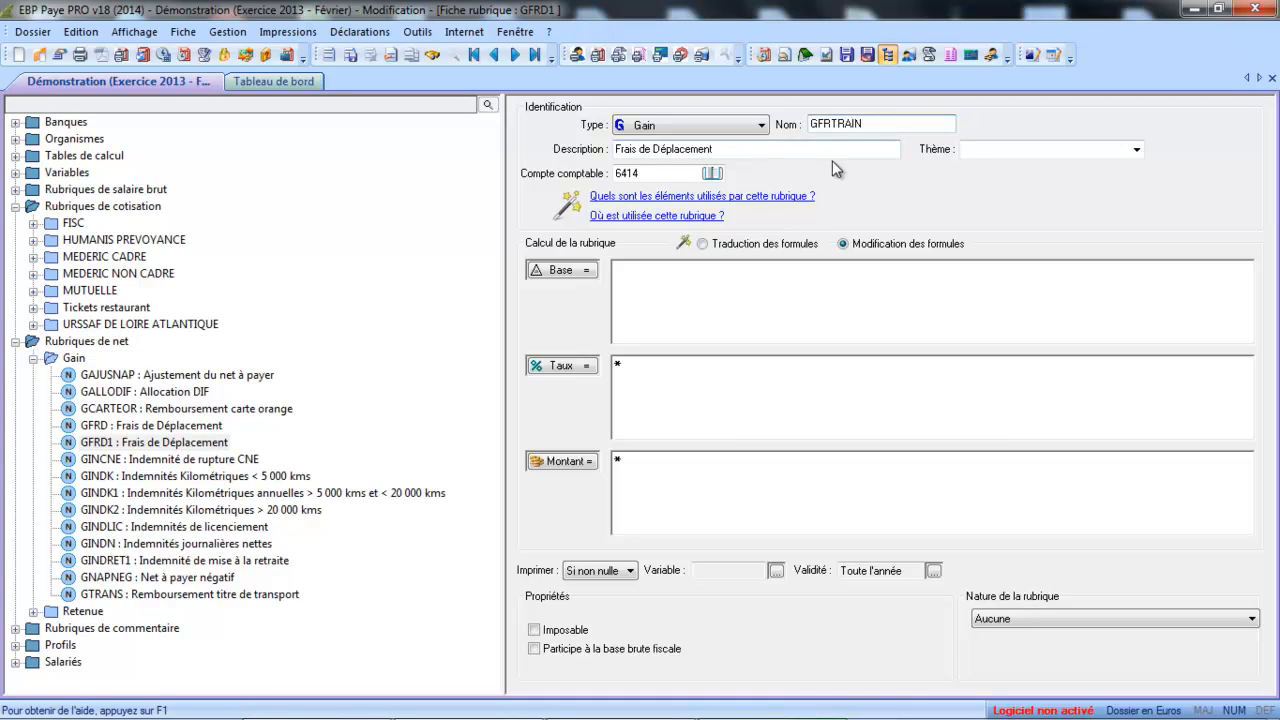
# Change the duplicated gain item's description to "Frais de train" and save it
pyautogui.click(825, 152)
pyautogui.press('BackSpace')
pyautogui.press('BackSpace')
pyautogui.press('BackSpace')
pyautogui.press('BackSpace')
pyautogui.press('BackSpace')
pyautogui.press('BackSpace')
pyautogui.press('BackSpace')
pyautogui.press('BackSpace')
pyautogui.press('BackSpace')
pyautogui.press('BackSpace')
pyautogui.press('BackSpace')
pyautogui.press('capslock')
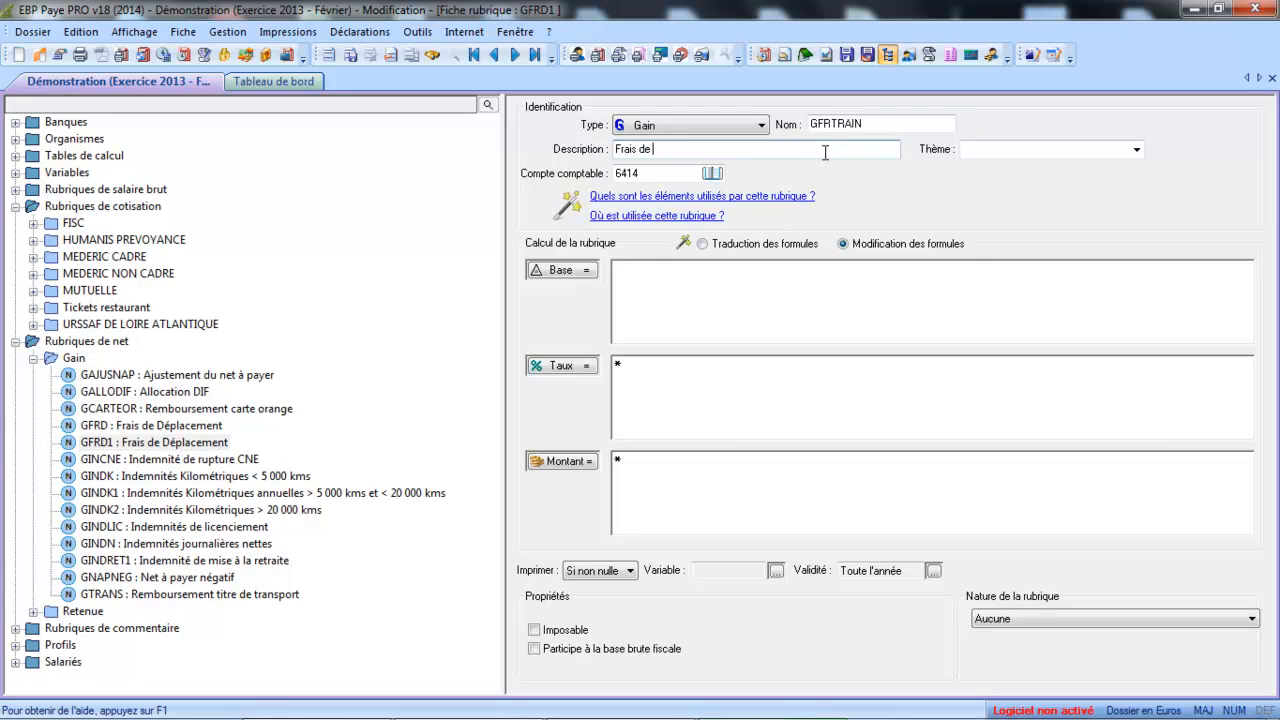
pyautogui.write('tRAI')
pyautogui.press('BackSpace')
pyautogui.press('BackSpace')
pyautogui.press('BackSpace')
pyautogui.press('BackSpace')
pyautogui.press('capslock')
pyautogui.write('train')
pyautogui.press('Tab')
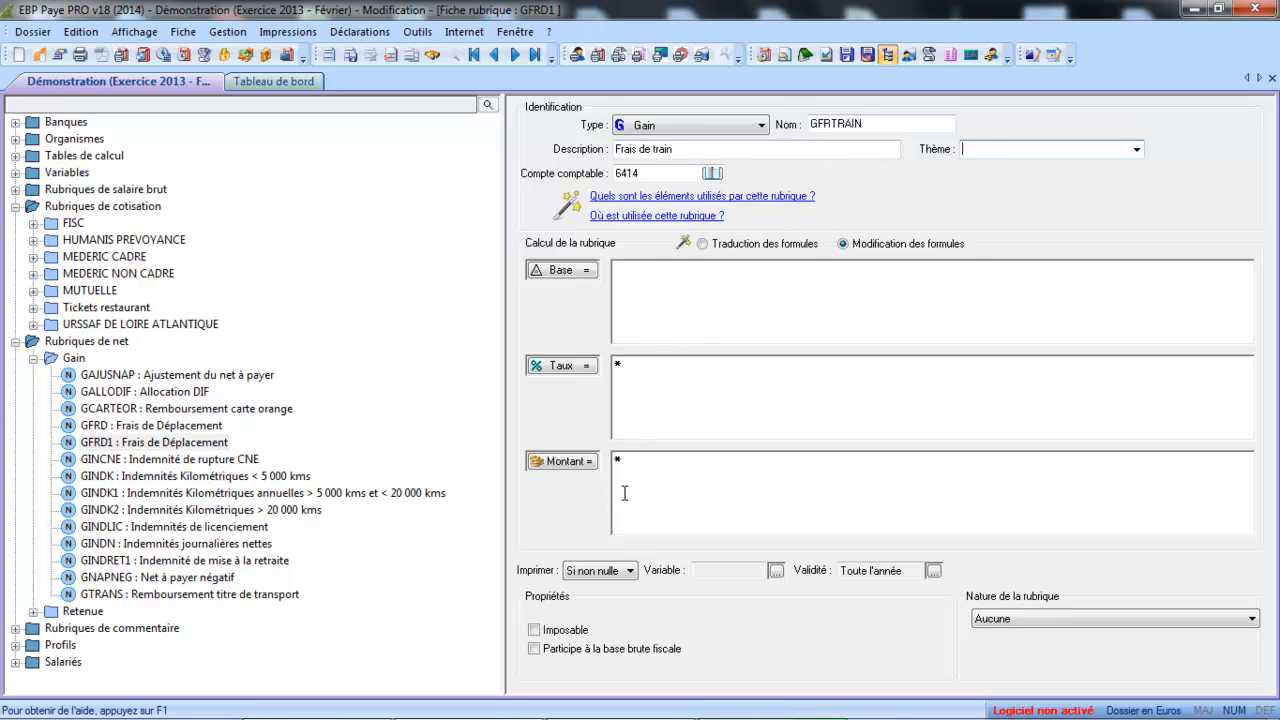
pyautogui.click(356, 54)
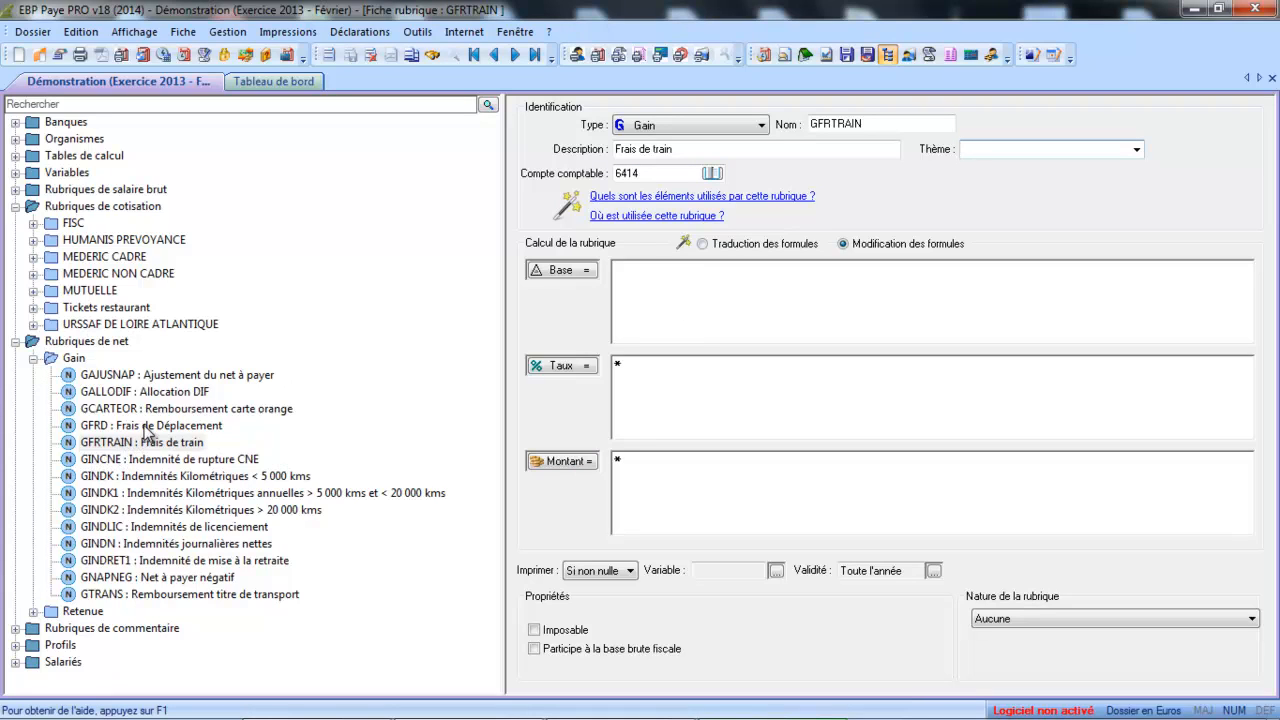
# Open the RACOMPTE salary advance item among the net salary deductions to examine its formulas
pyautogui.click(33, 358)
pyautogui.click(33, 375)
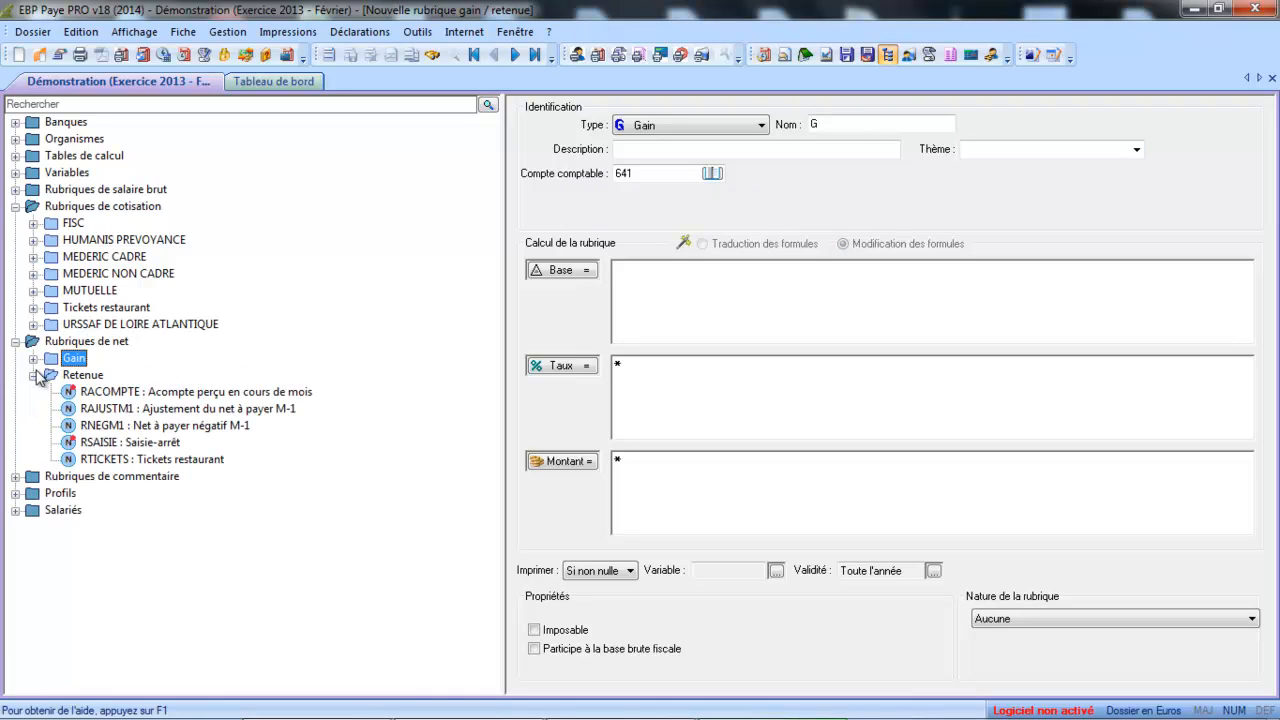
pyautogui.click(117, 392)
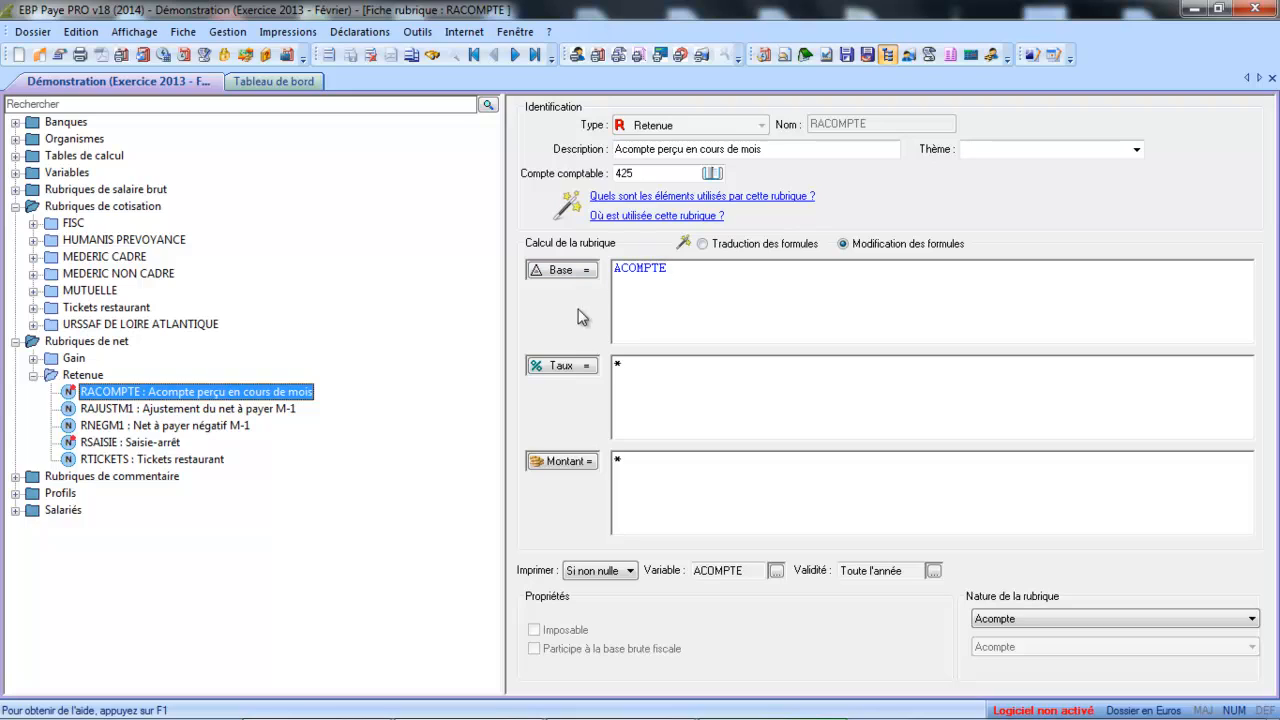
# Duplicate the RACOMPTE salary advance item among the net salary deductions and name the copy RACOMPT
pyautogui.click(417, 62)
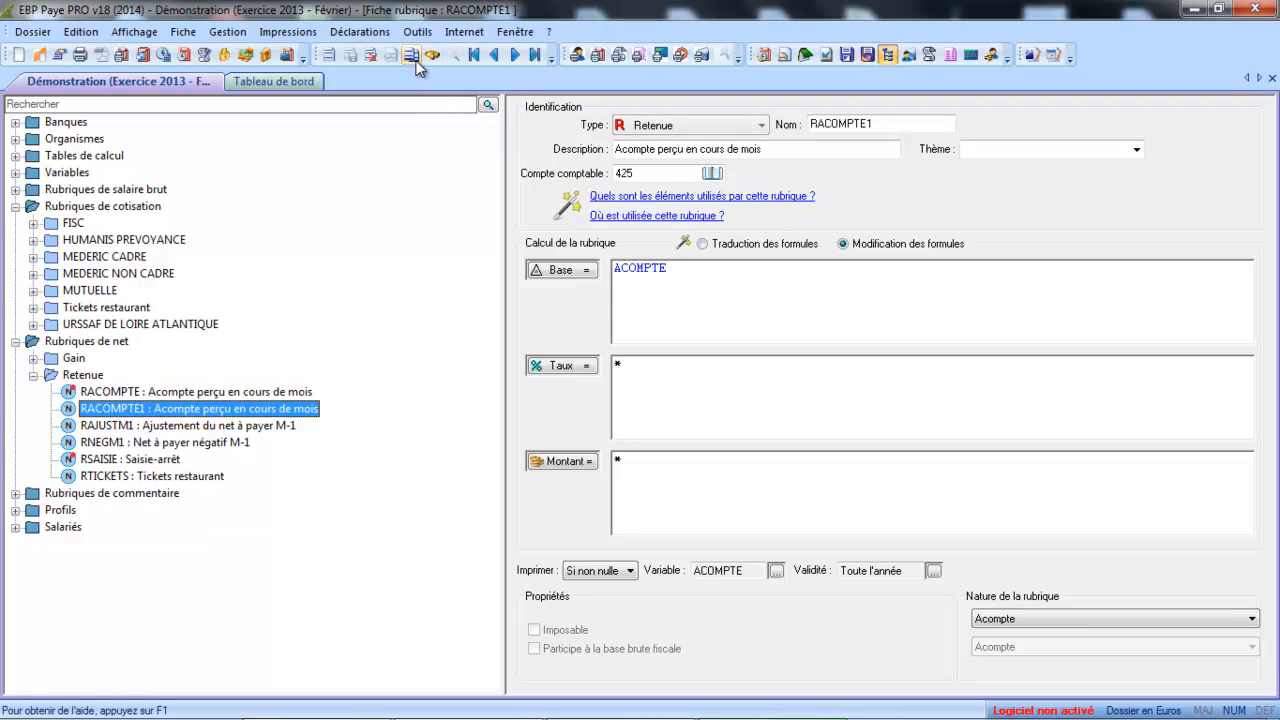
pyautogui.click(881, 124)
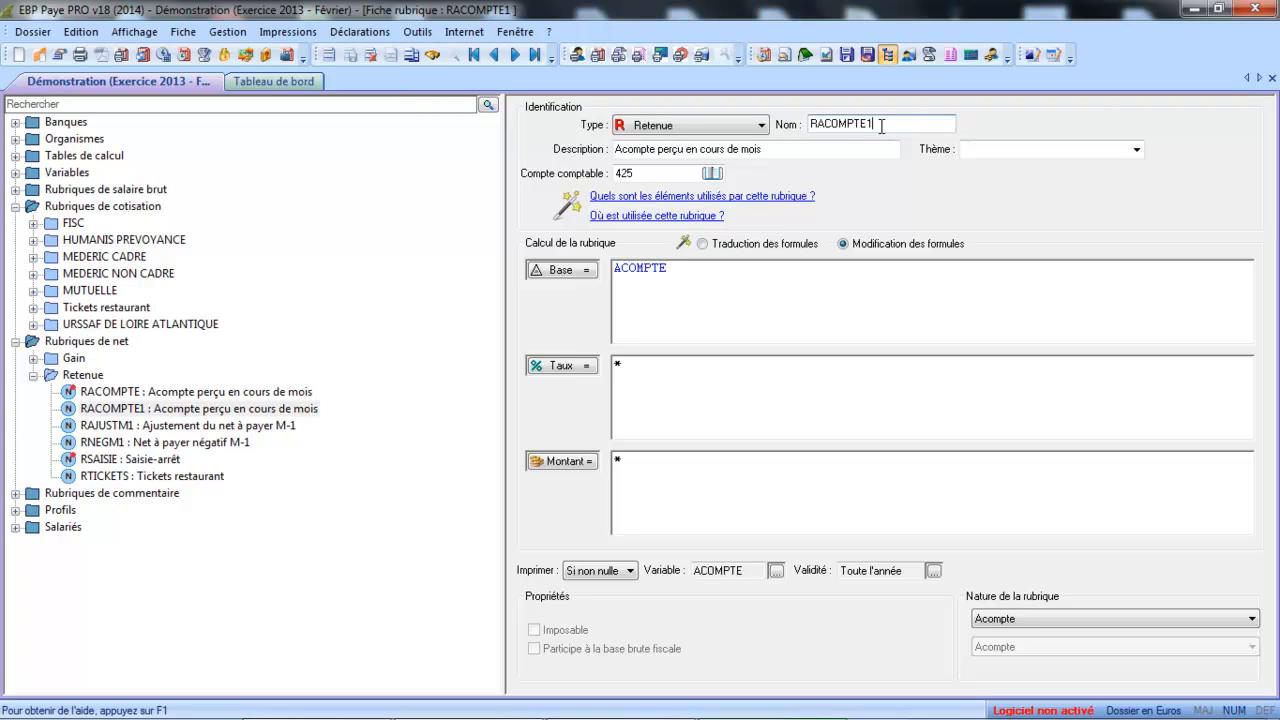
pyautogui.press('BackSpace')
pyautogui.press('BackSpace')
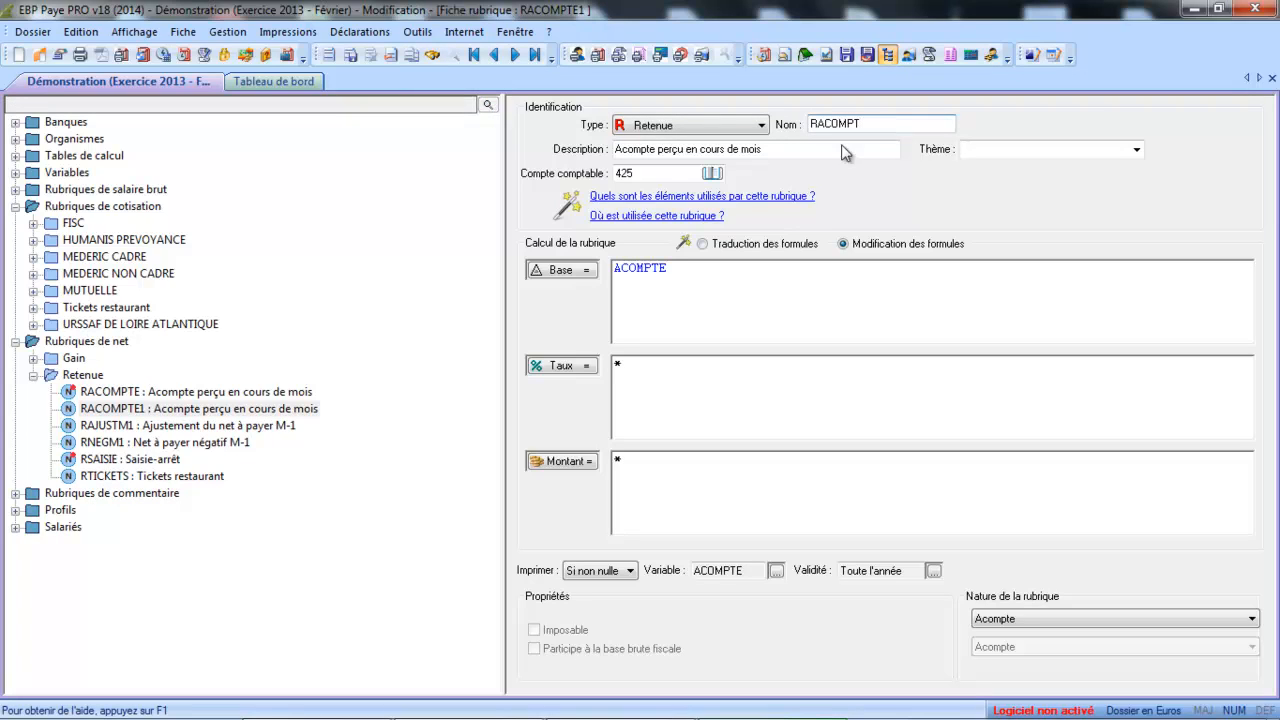
# Clear the Base formula of the duplicated advance deduction and save the item
pyautogui.moveTo(673, 280); pyautogui.dragTo(590, 272)
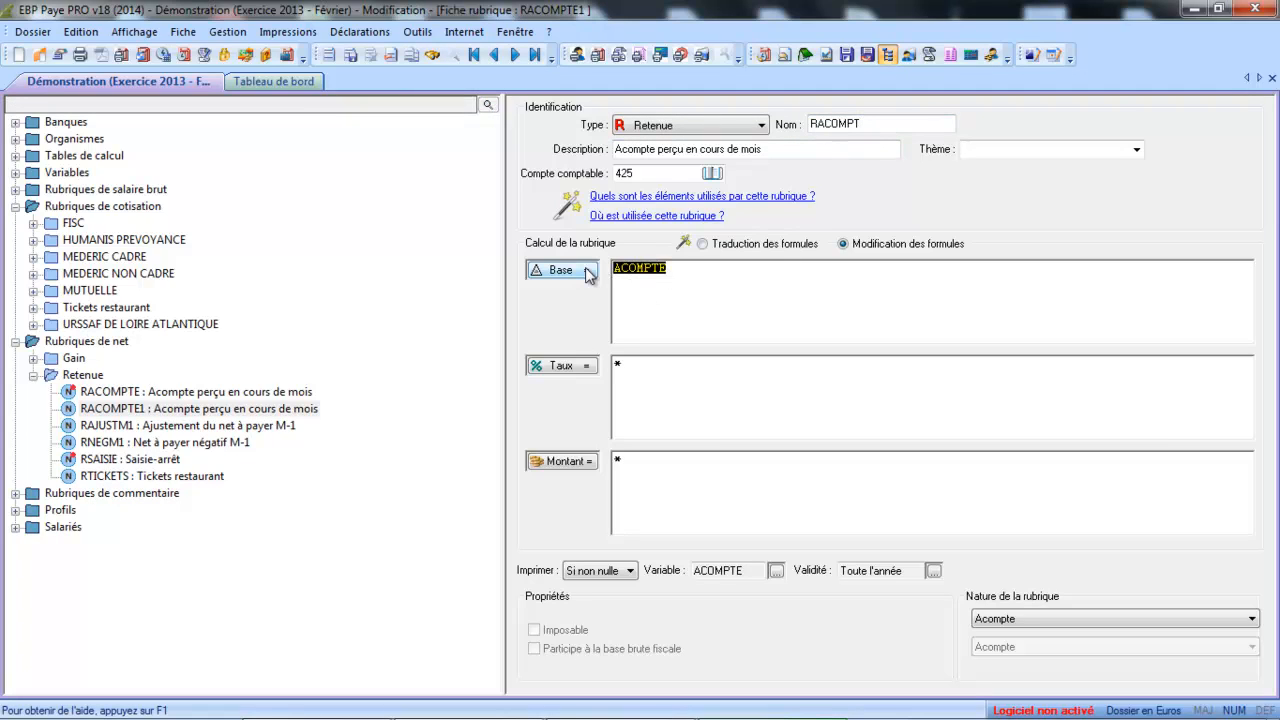
pyautogui.press('BackSpace')
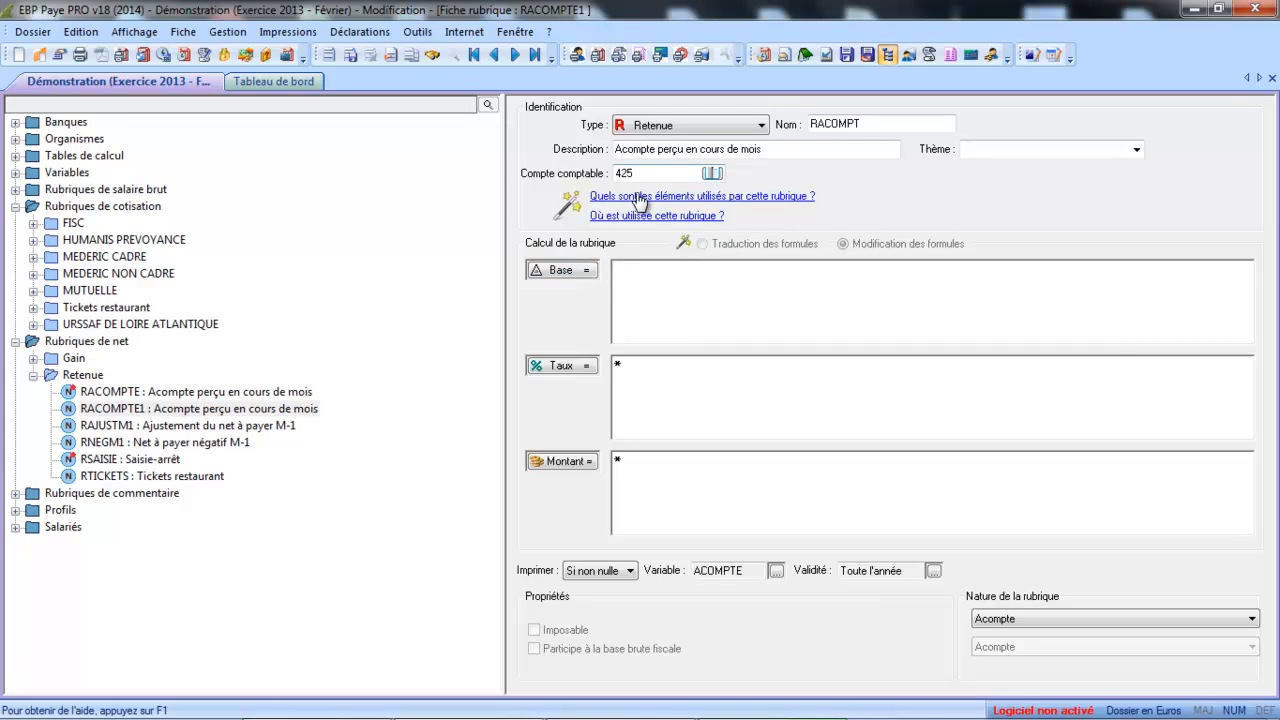
pyautogui.click(350, 56)
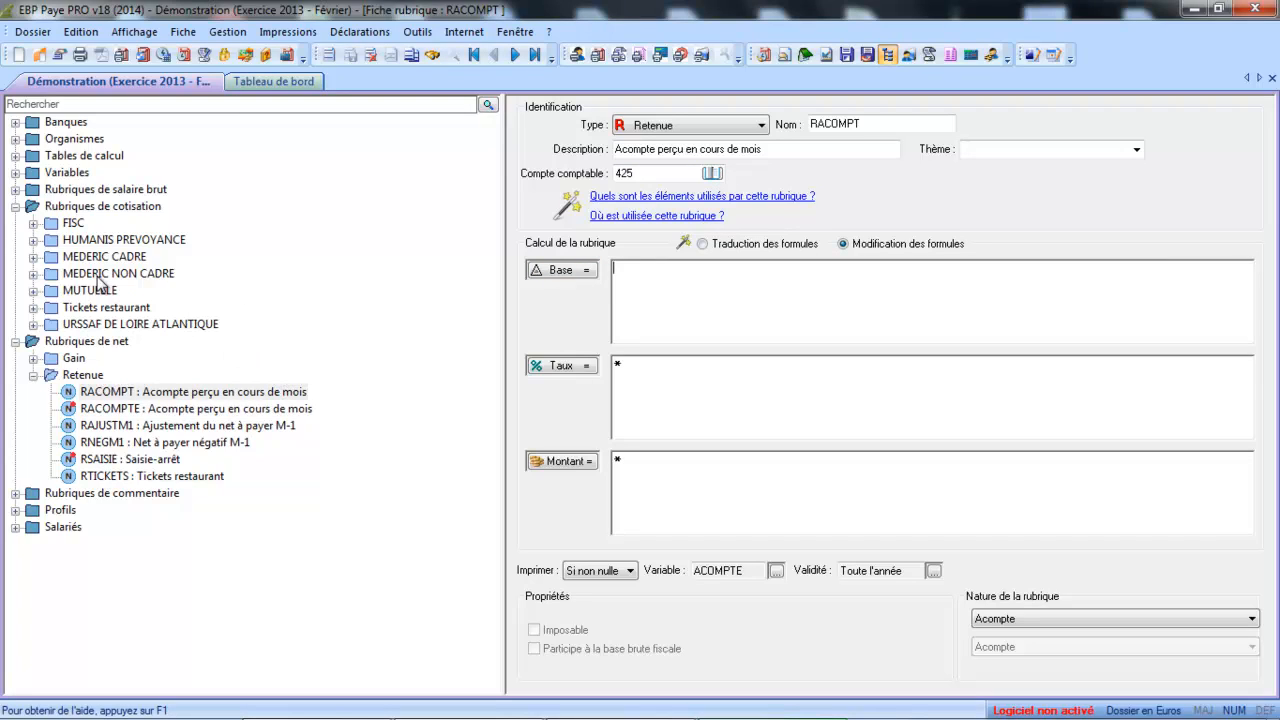
# Expand the gross salary items (Rubriques de salaire brut) to show their categories
pyautogui.click(15, 190)
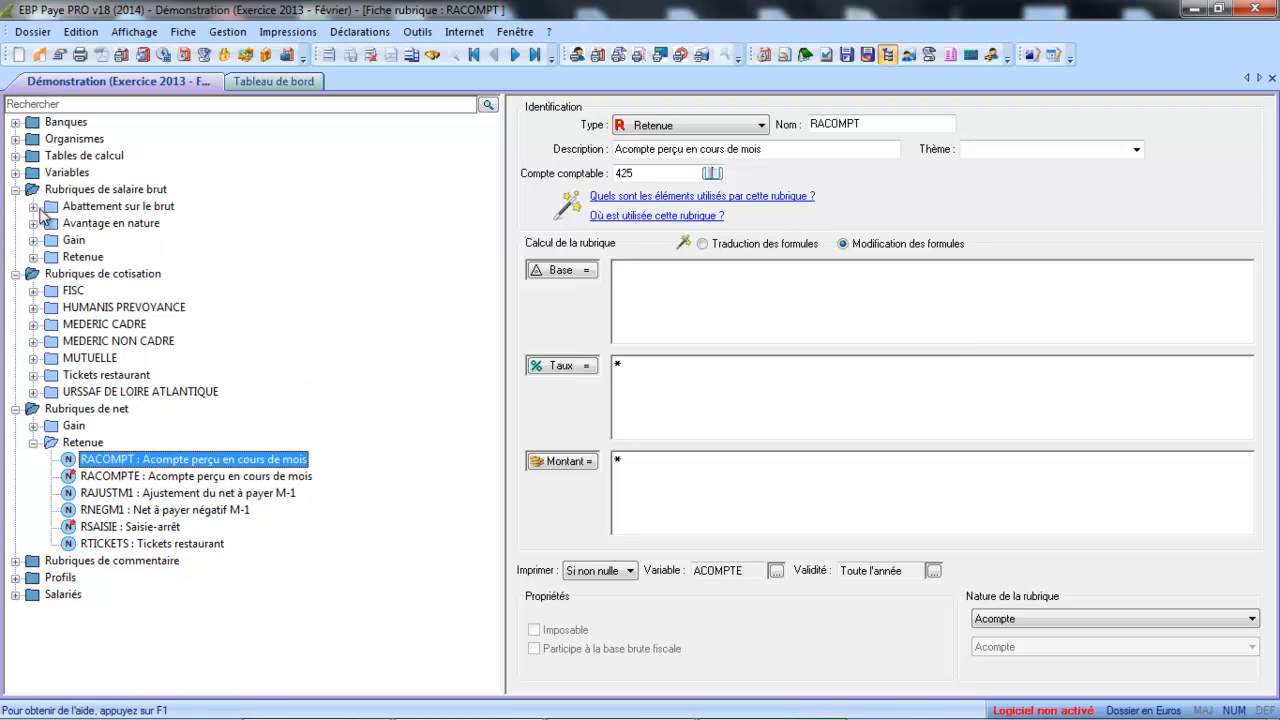